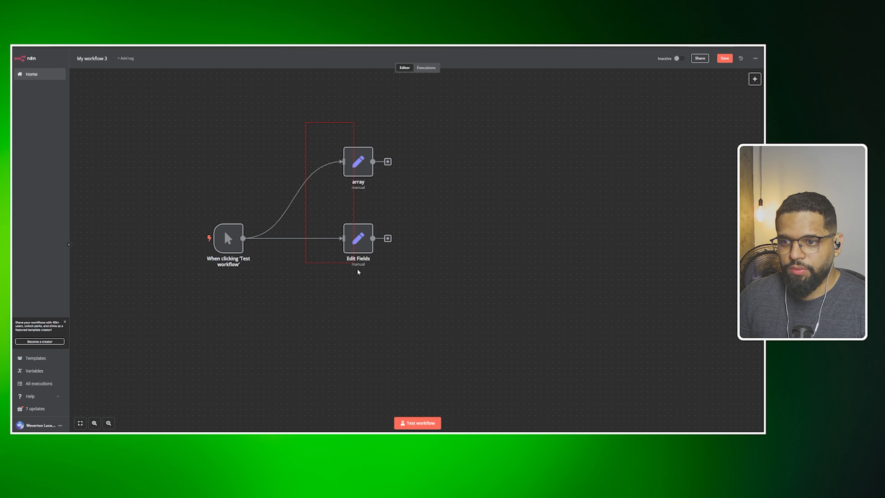
Examine the full JSON value of the users field in the array node, then return to the canvas.
left_click_drag(358, 271, 361, 273)
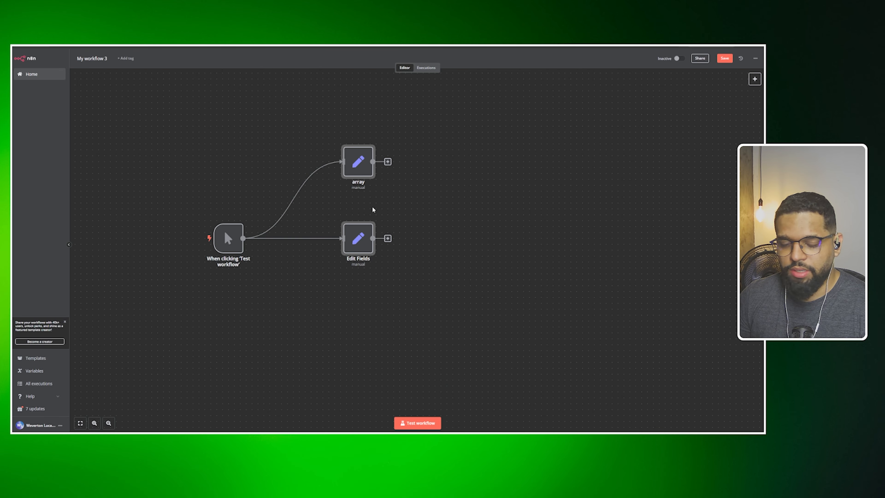
left_click(405, 177)
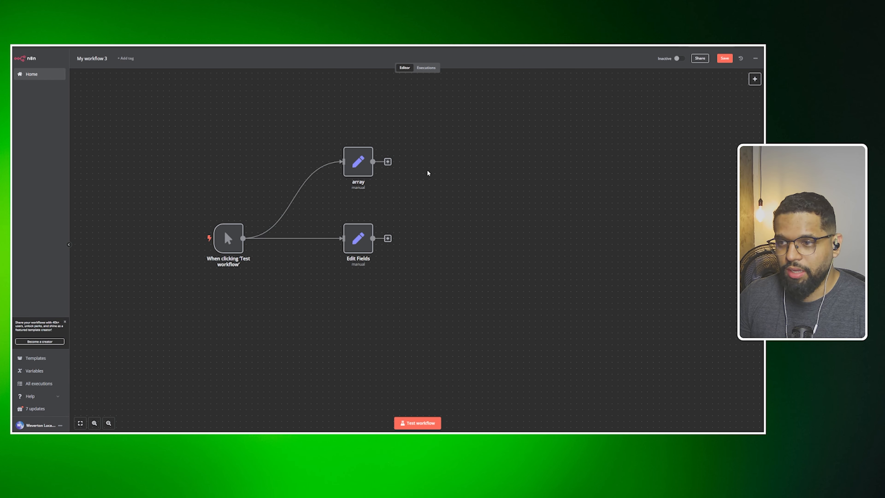
scroll(441, 209, "right", 3)
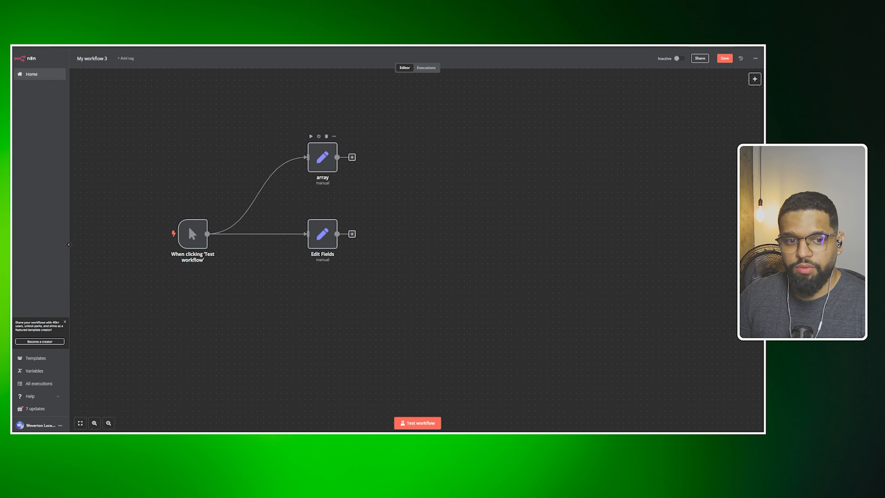
double_click(322, 154)
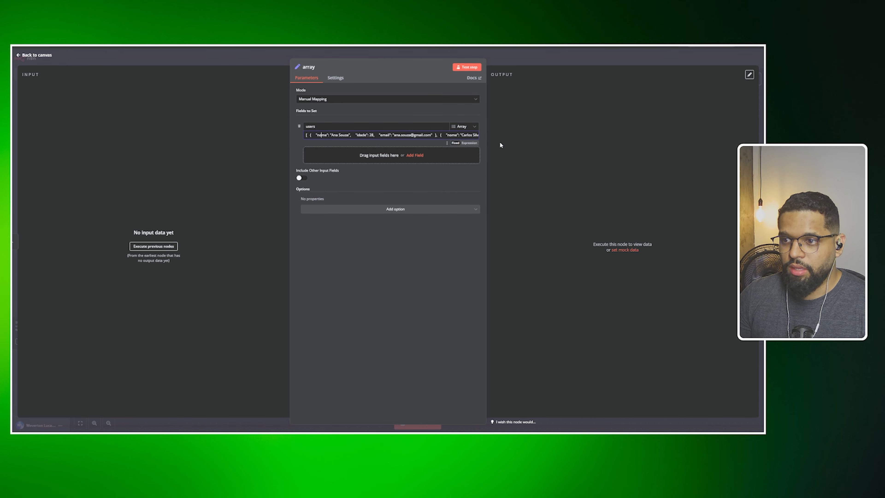
left_click(476, 136)
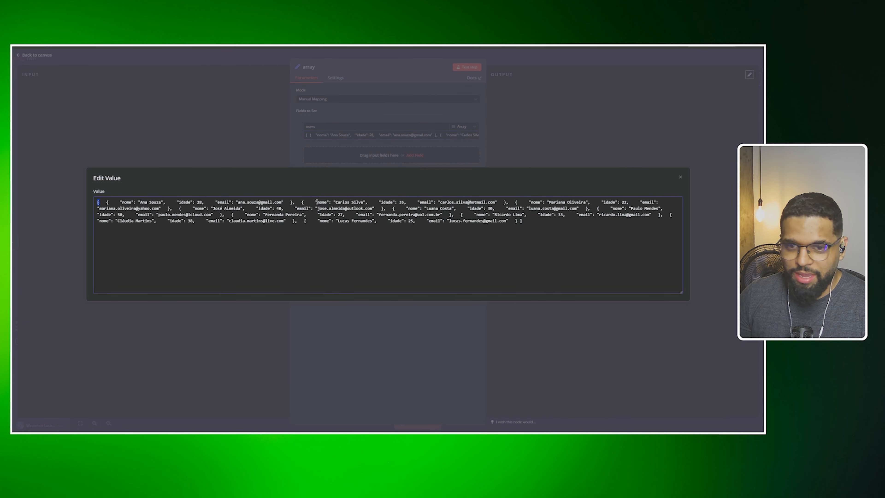
left_click(522, 221)
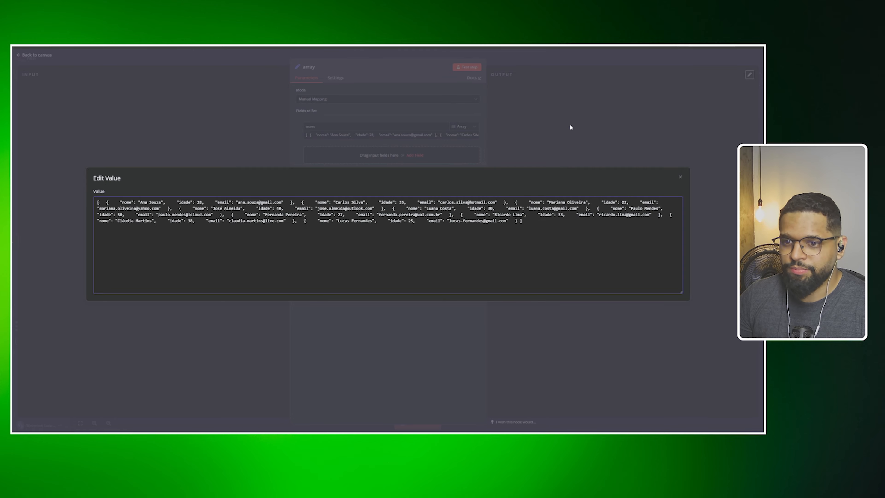
left_click(510, 118)
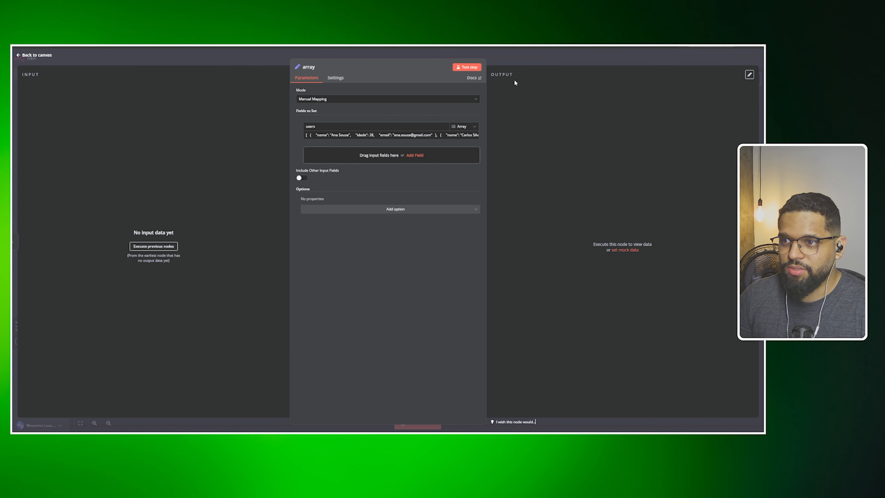
left_click(507, 58)
Review the field names, values and types set in the Edit Fields node, then return to the canvas.
left_click(318, 238)
double_click(318, 238)
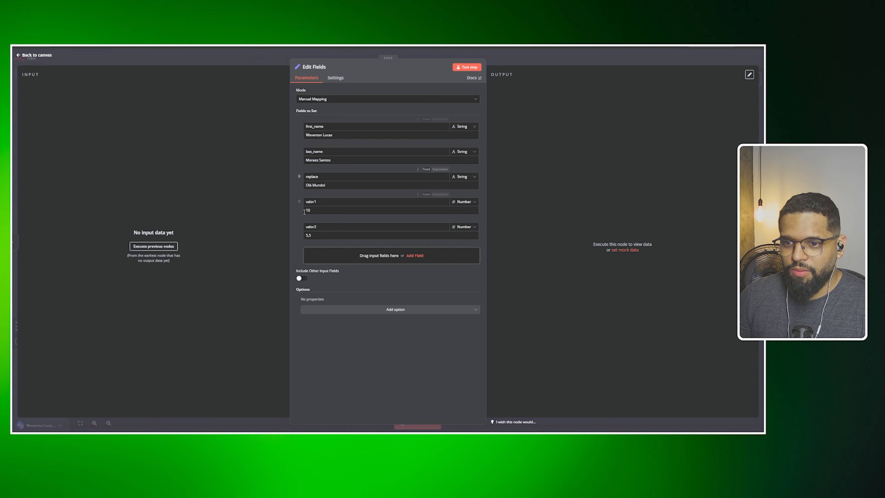
left_click(329, 125)
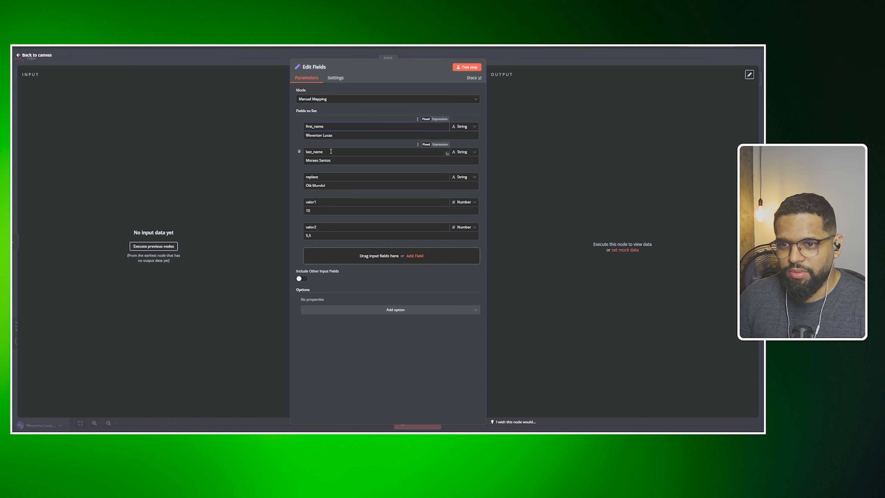
left_click(317, 176)
double_click(317, 176)
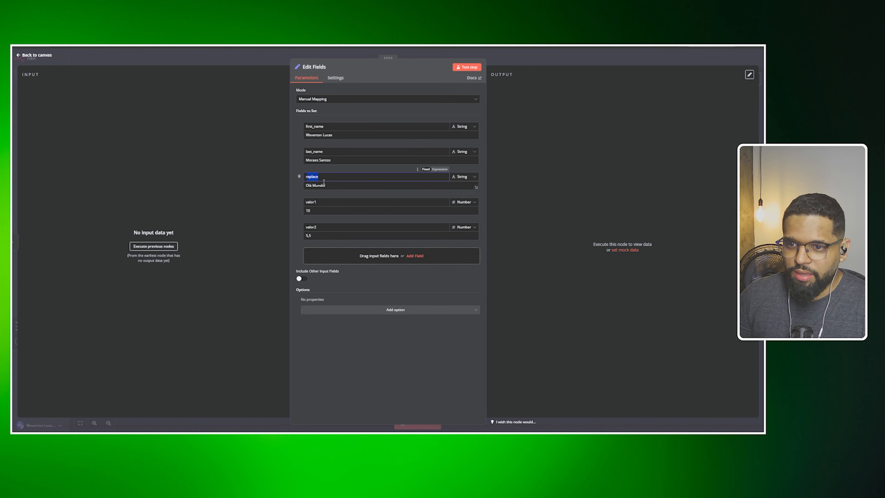
triple_click(307, 184)
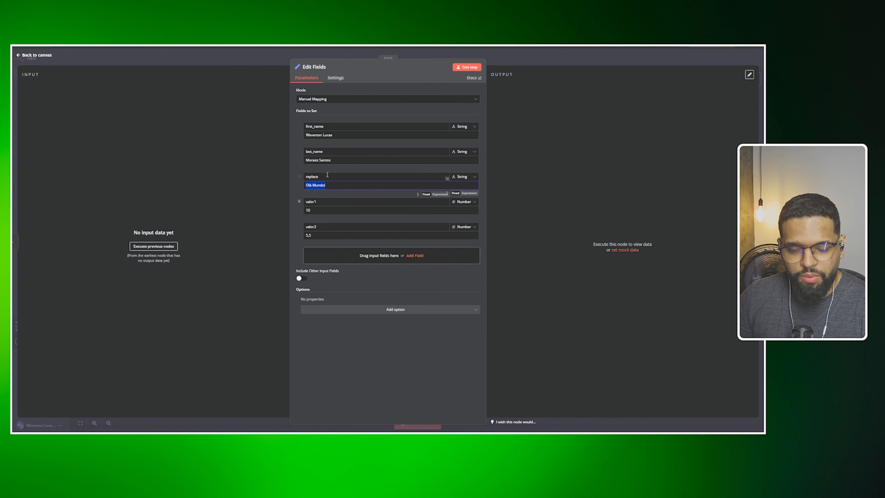
left_click(316, 210)
left_click(311, 235)
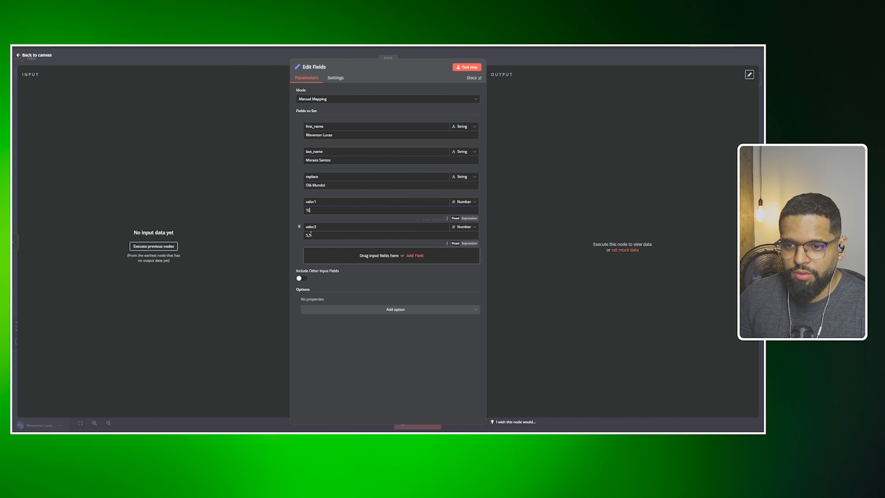
left_click(480, 54)
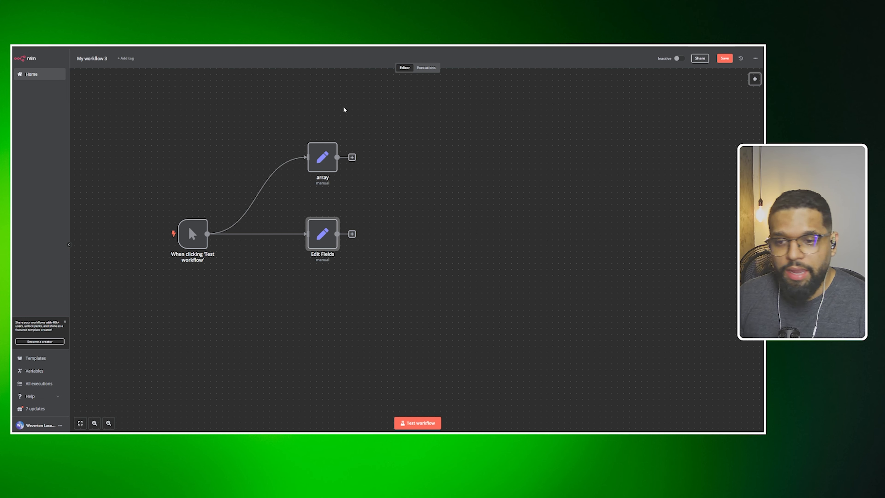
mouse_move(326, 227)
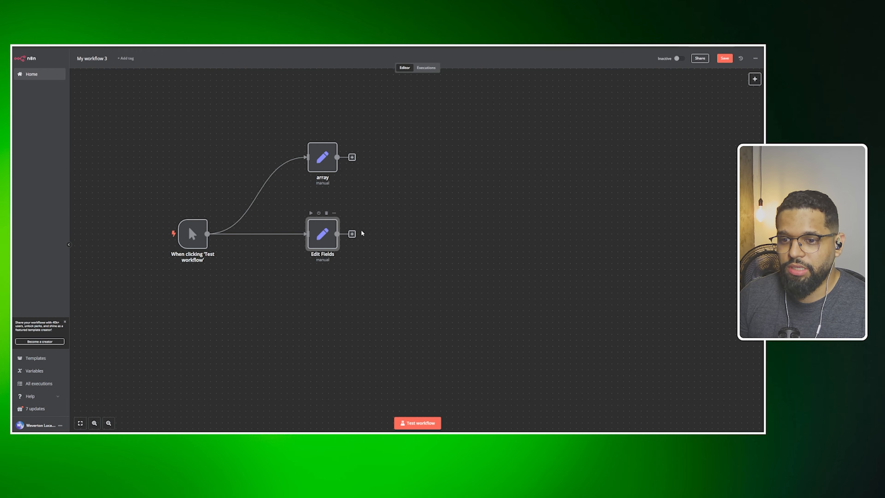
double_click(329, 231)
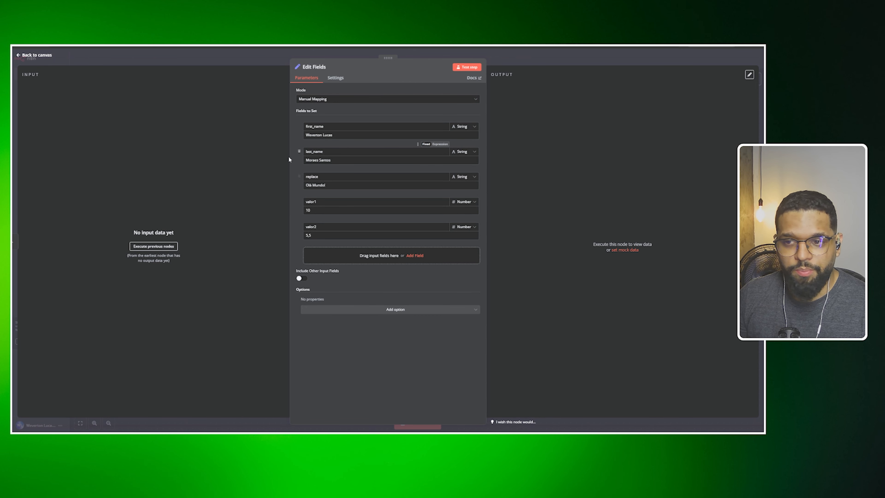
left_click(256, 61)
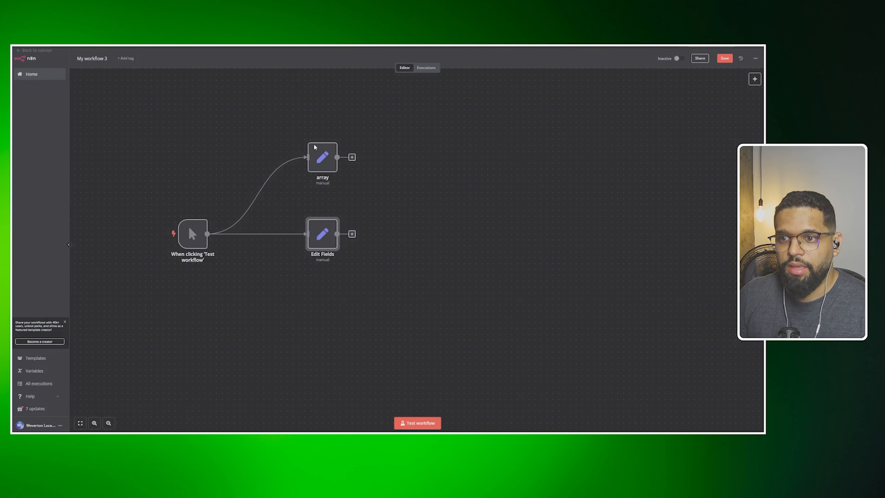
Add a second Edit Fields (Set) node after the Edit Fields node, and execute the first one to supply its input data.
left_click(351, 234)
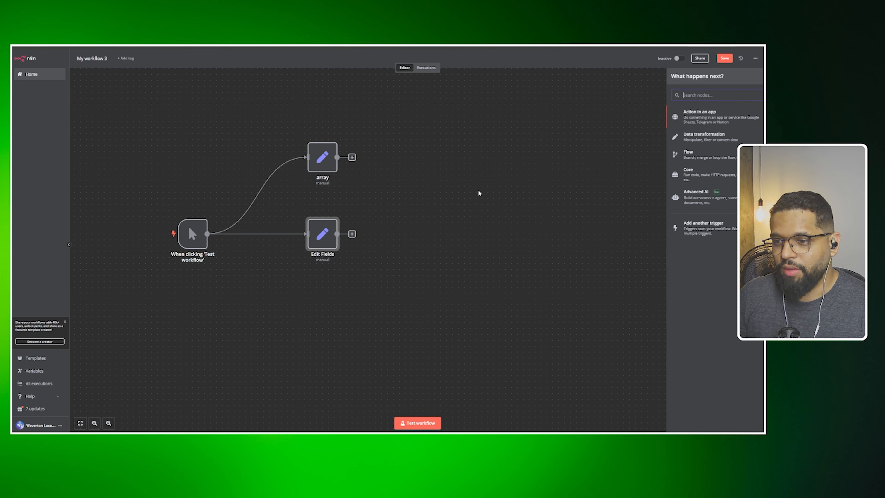
type("set")
left_click(676, 114)
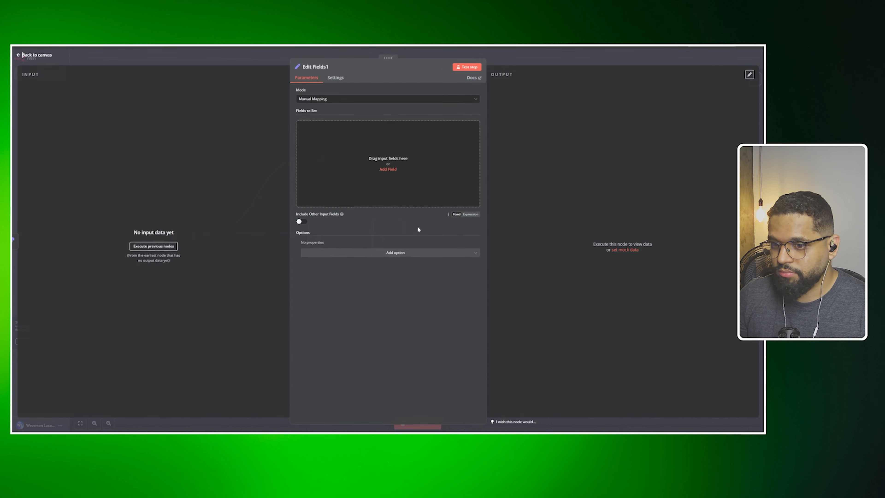
left_click(491, 61)
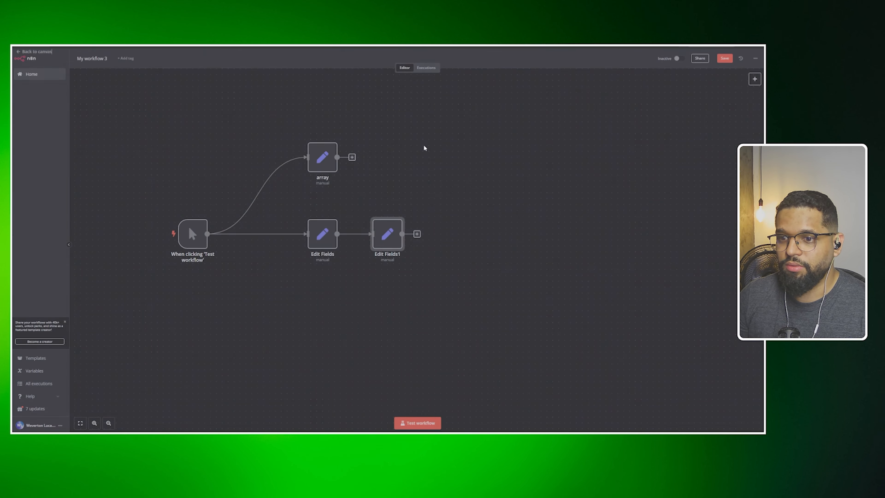
left_click(312, 214)
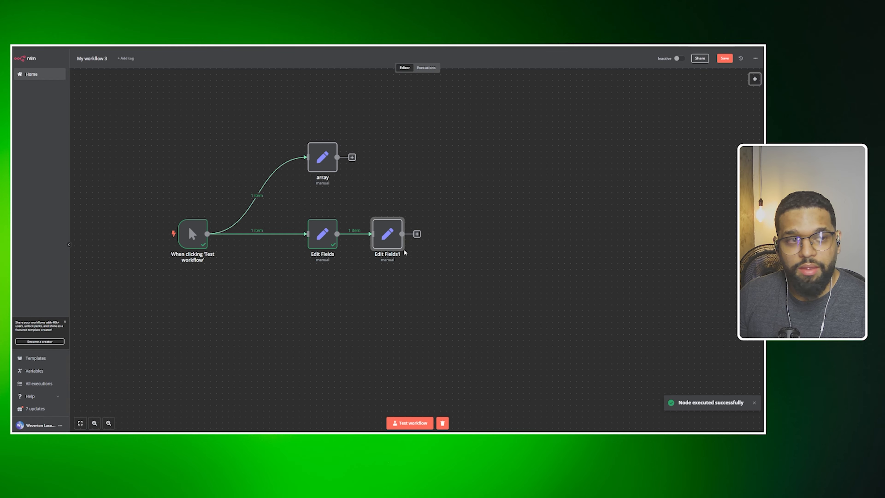
Add a string field called "name" to the new Edit Fields1 node.
double_click(387, 234)
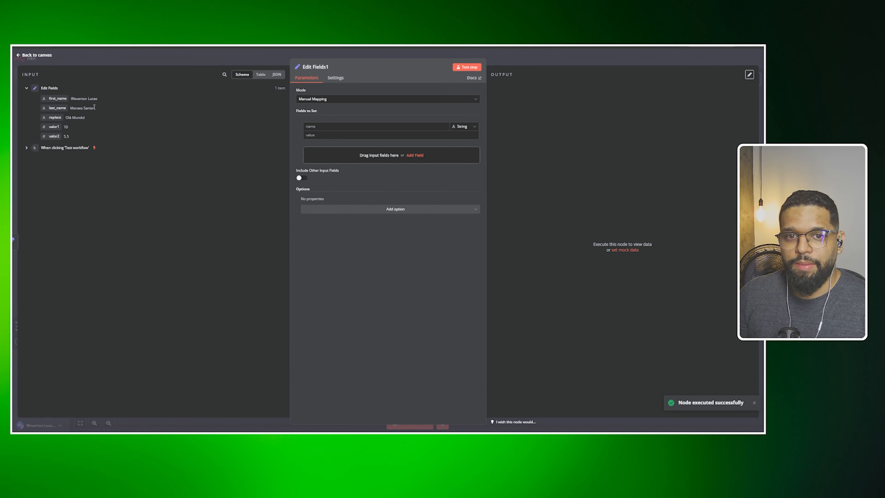
left_click(315, 126)
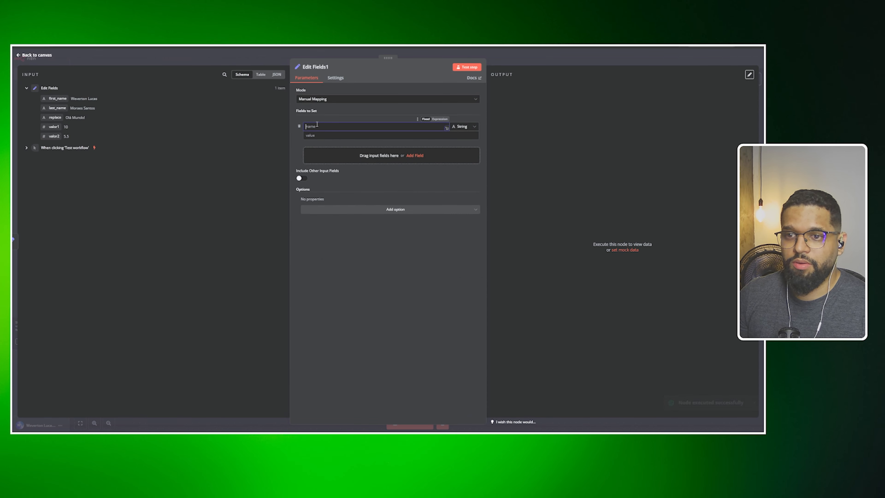
type("name")
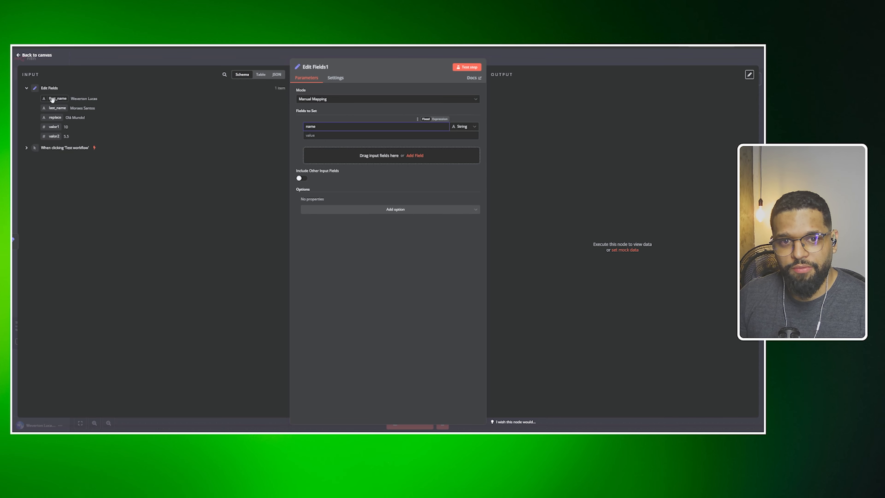
Make the name field's value an expression that references the first_name input: {{ $json.first_name }}.
left_click(336, 135)
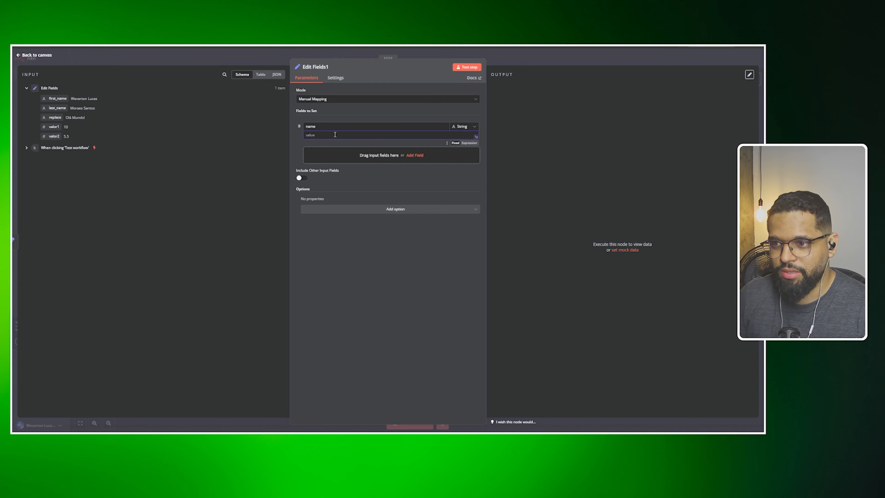
left_click(470, 143)
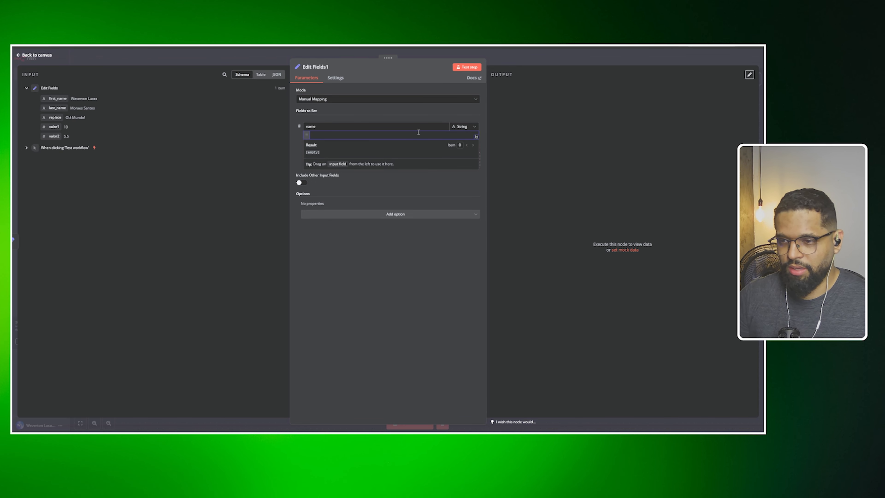
left_click(529, 131)
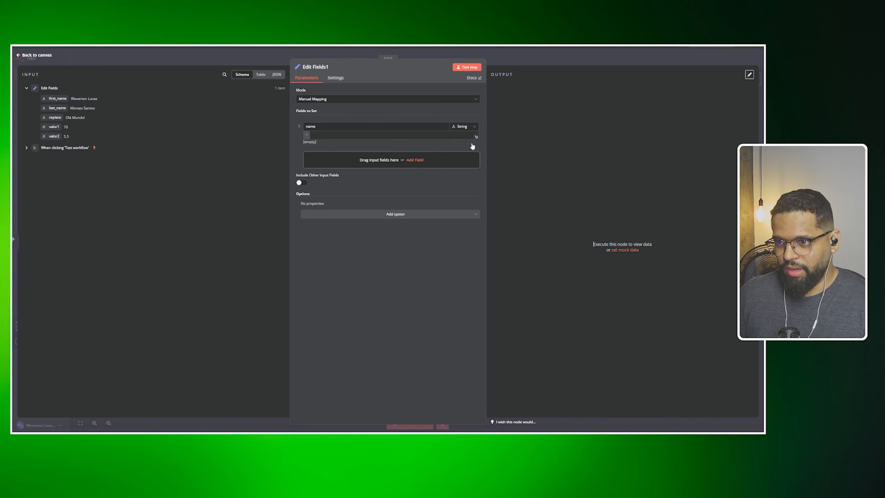
left_click(318, 134)
type("{{")
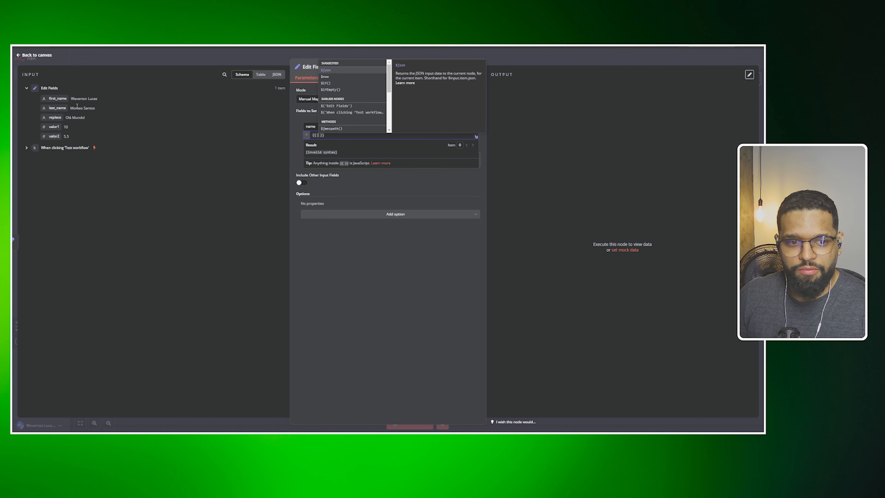
left_click_drag(64, 101, 315, 140)
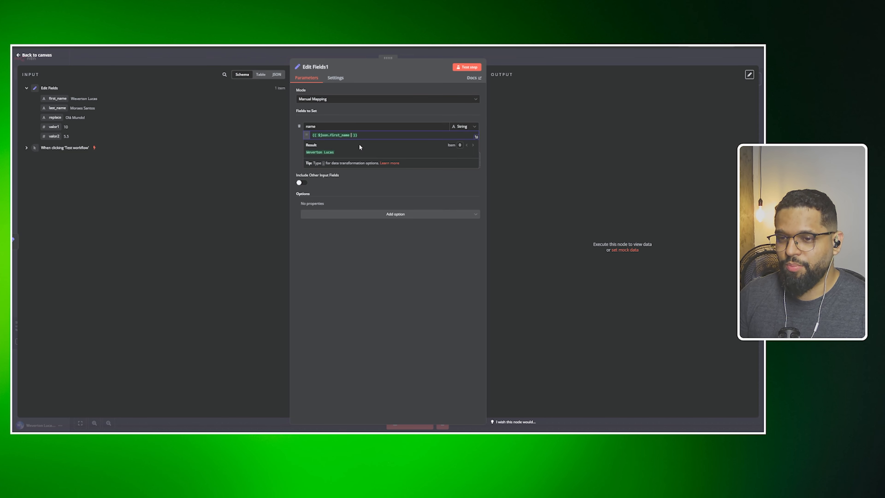
Extend the name expression by concatenating an empty string and the last_name input: + "" + $json.last_name.
type("+")
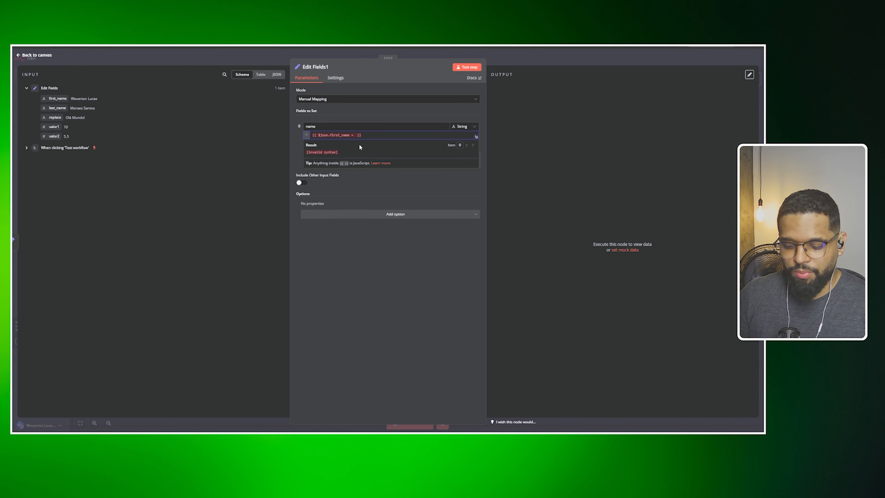
type(" \"\"")
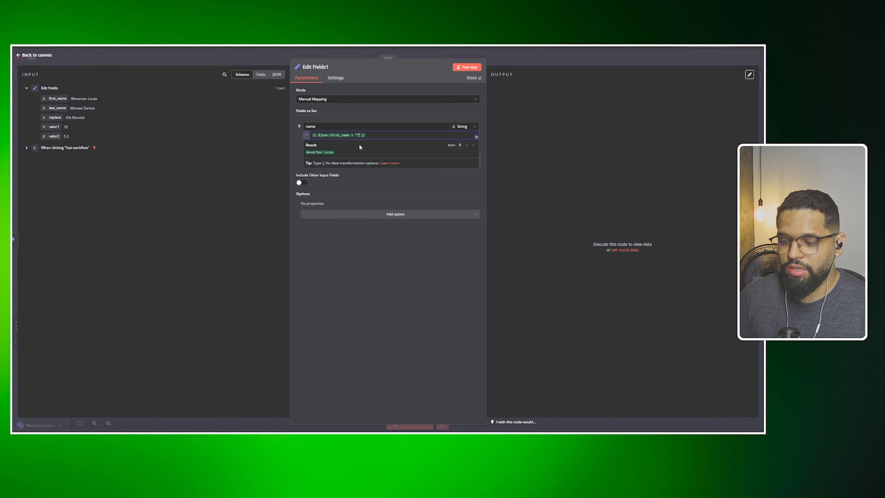
type(" +")
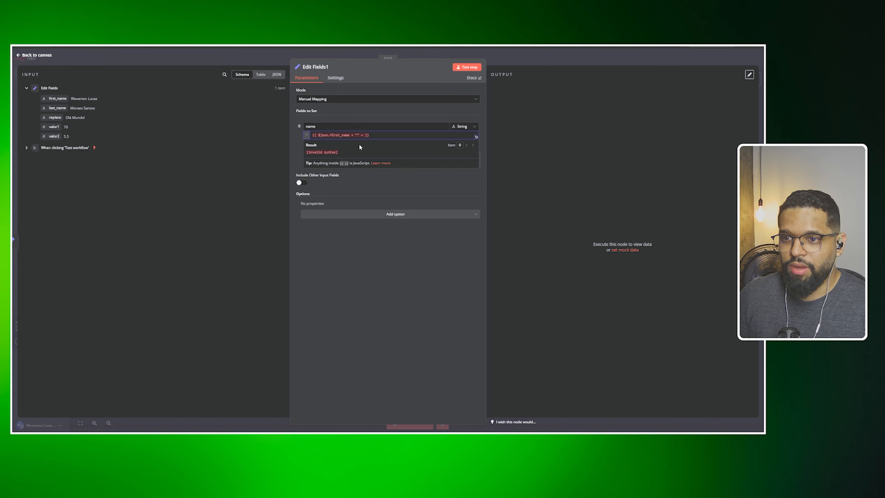
left_click_drag(59, 107, 364, 138)
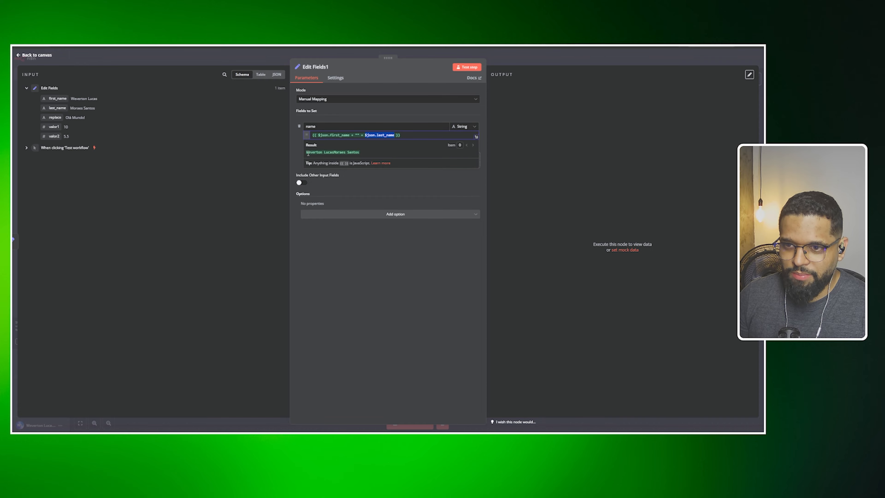
Put a space inside the quotes of the name expression, testing the node before and after the change.
left_click(455, 68)
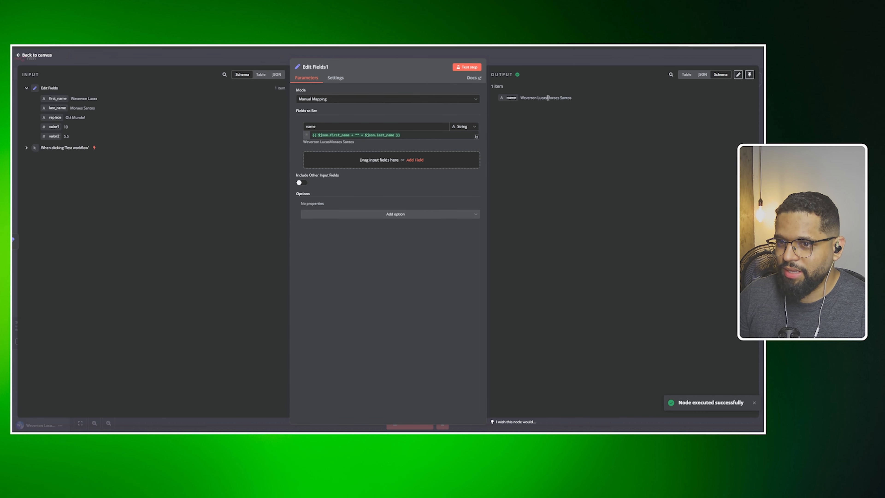
left_click(358, 136)
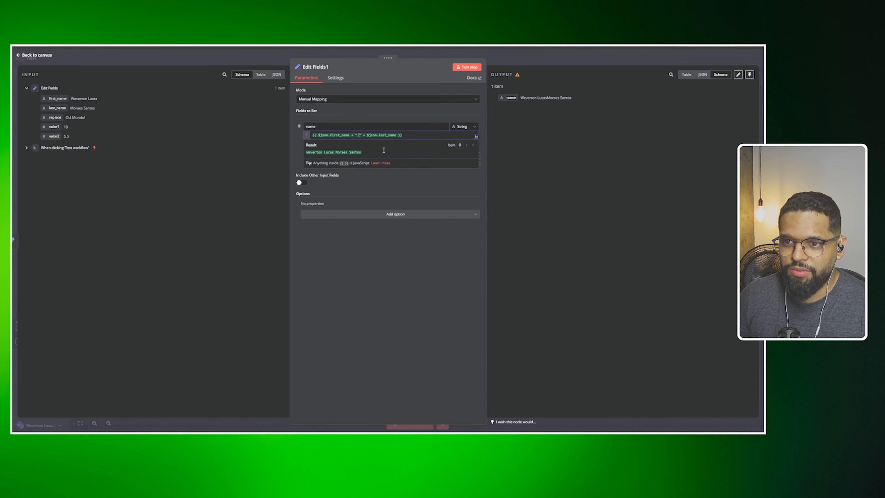
left_click(468, 68)
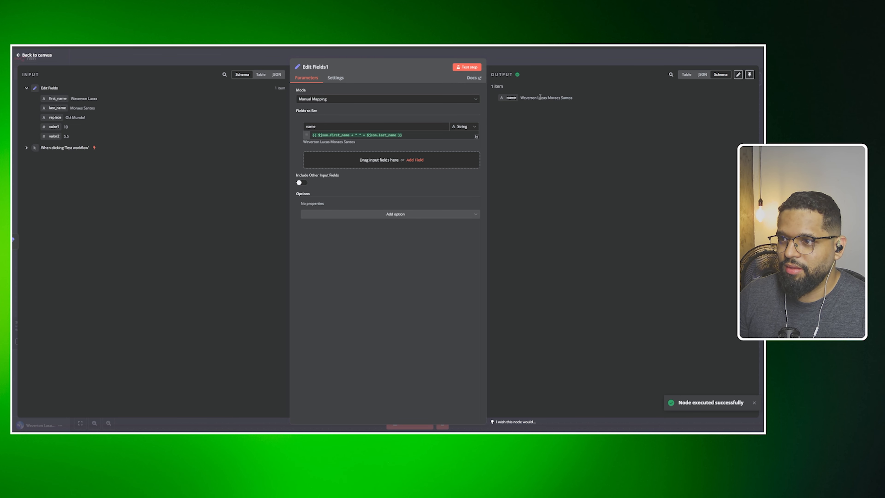
Insert the filler text "fdfdfdf dfdf" before the space inside the name expression's quotes and test the node.
left_click(357, 135)
type("fdfdfd")
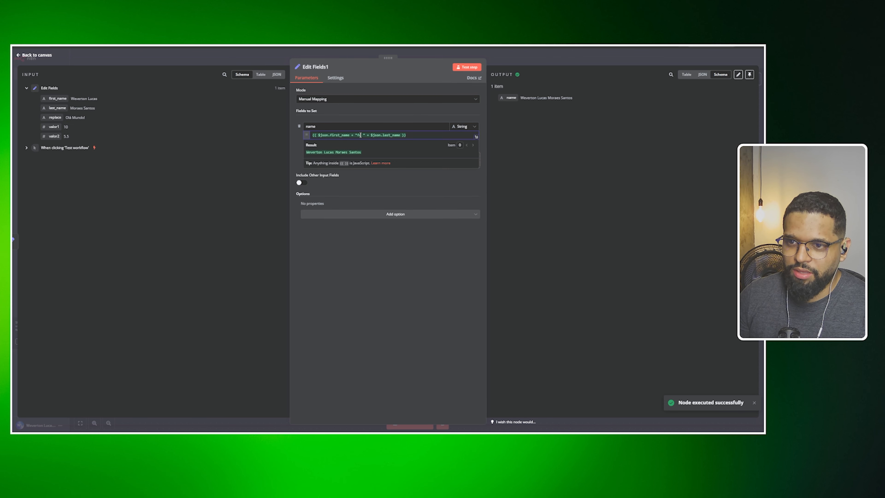
type("f dfdf")
left_click(467, 67)
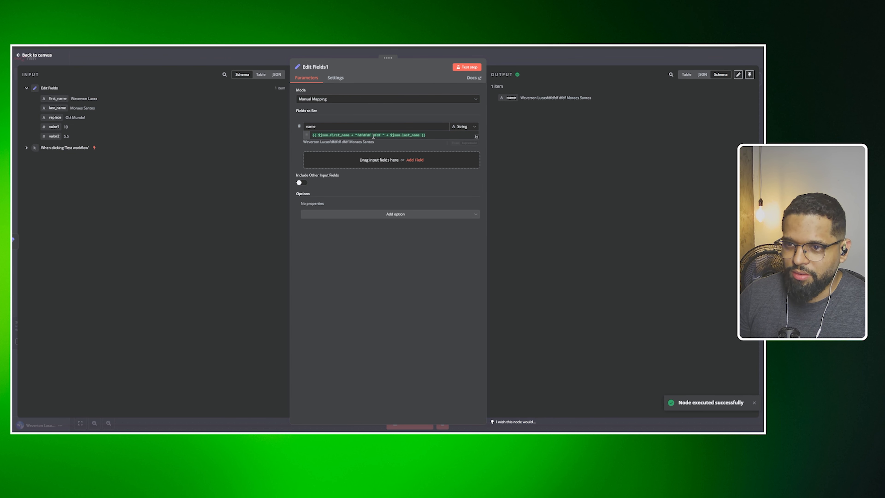
Remove the filler text from the name expression, leaving only the space between the quotes, and test the node again.
left_click(380, 135)
left_click_drag(381, 135, 358, 137)
key("BackSpace")
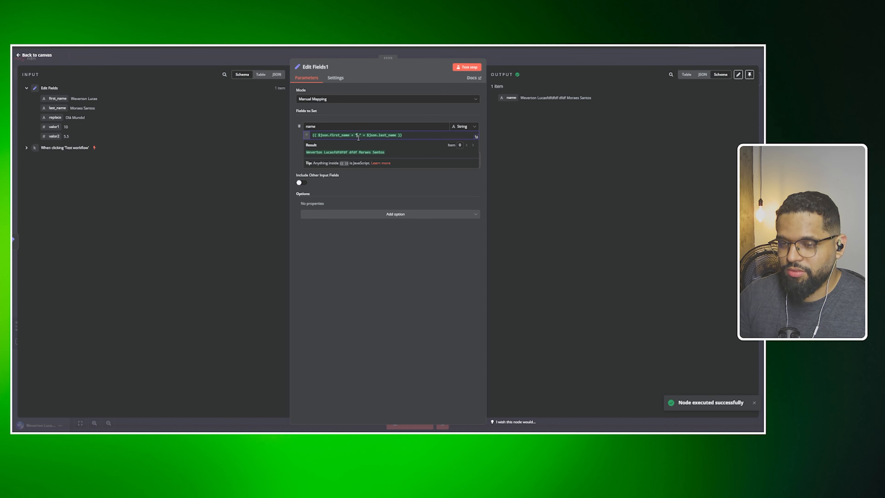
left_click(467, 68)
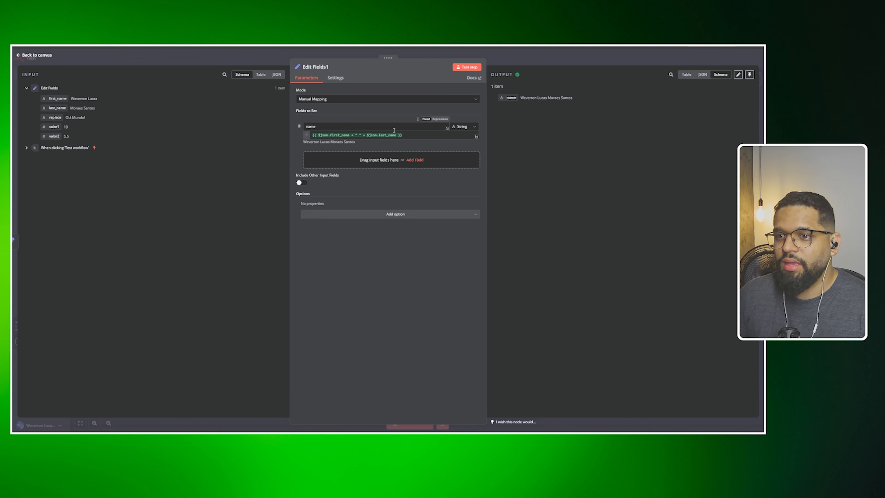
left_click(387, 136)
triple_click(311, 138)
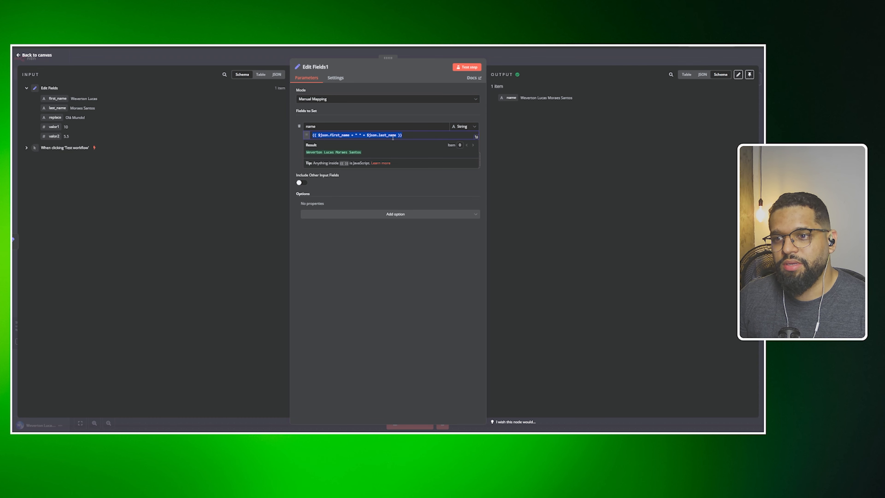
left_click(411, 137)
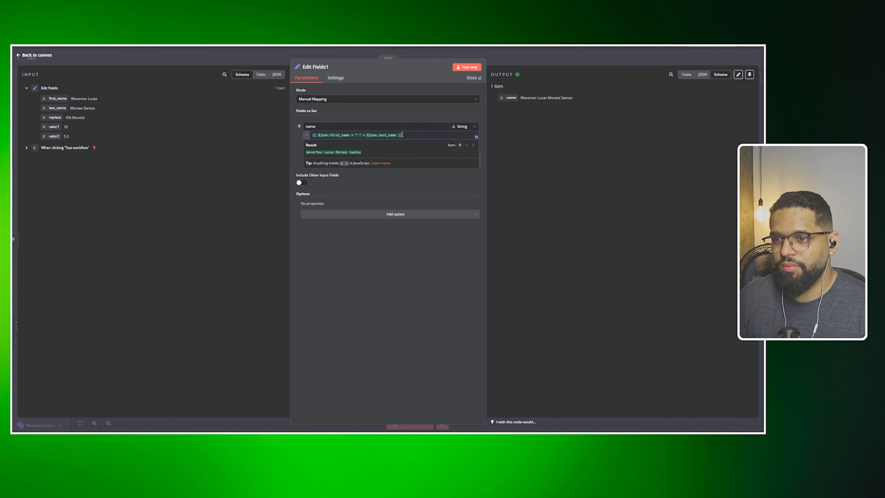
left_click_drag(403, 136, 310, 136)
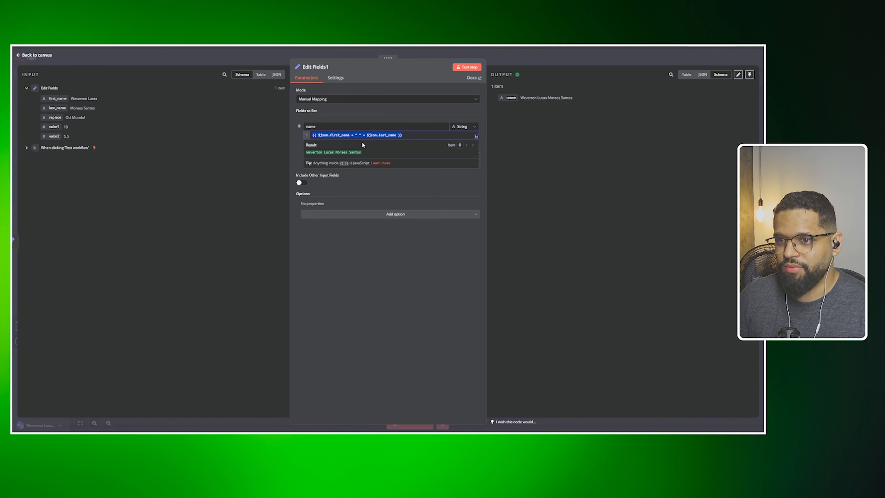
left_click(548, 129)
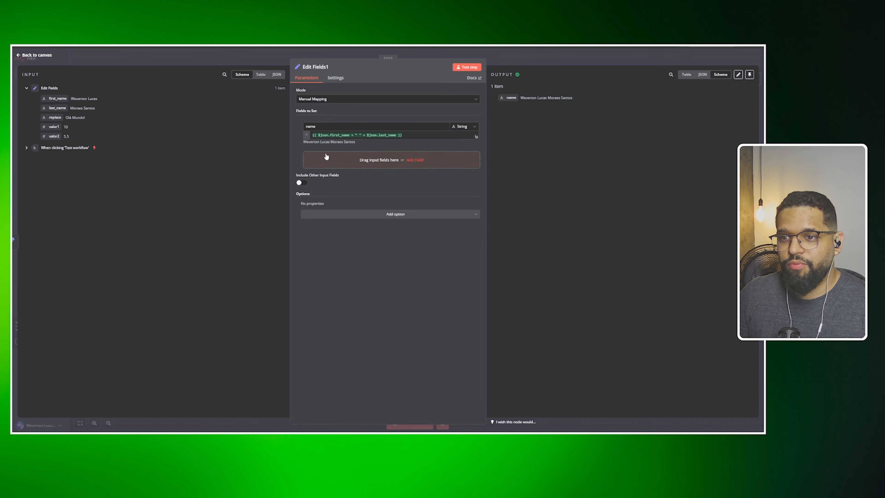
left_click(362, 134)
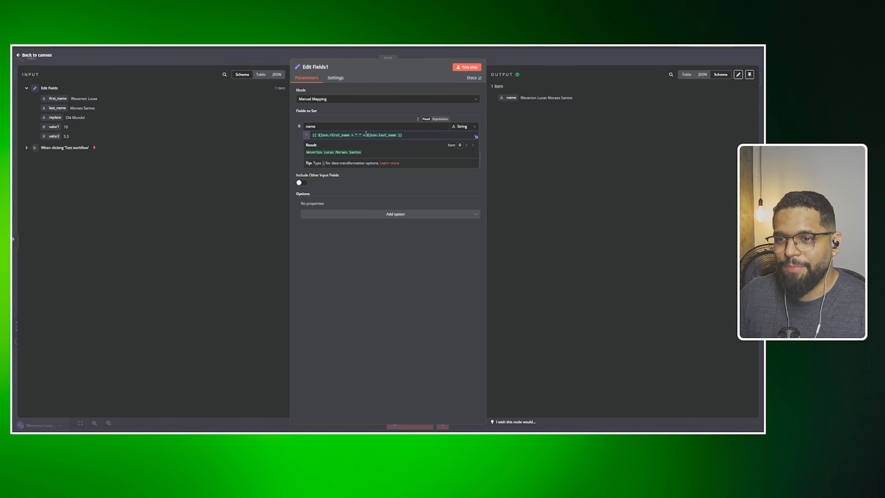
left_click(392, 118)
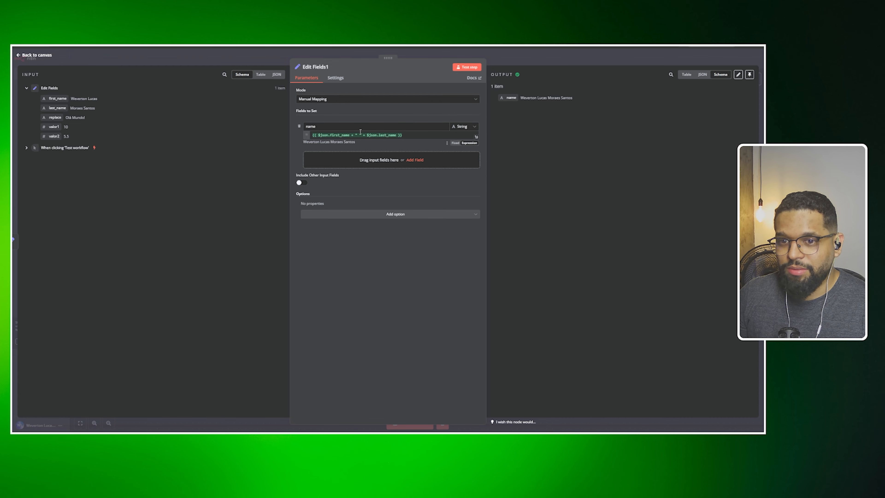
Add a second string field called "replace" to the Edit Fields1 node.
left_click(414, 160)
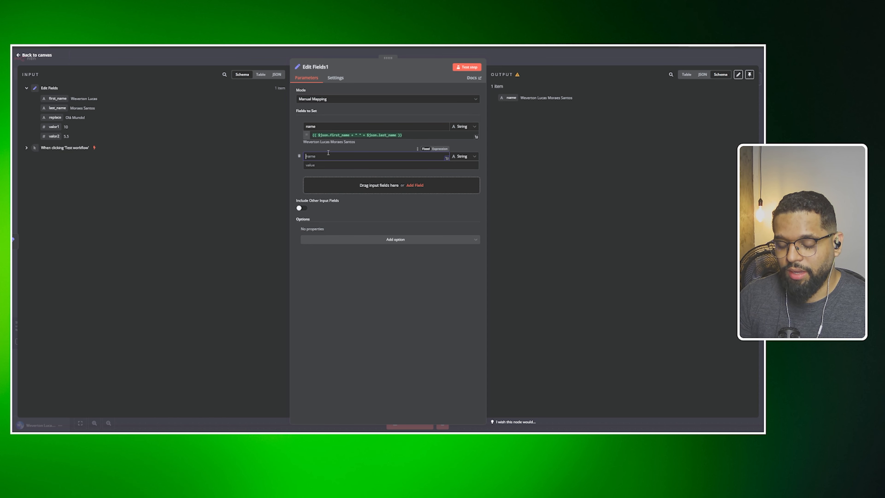
type("{")
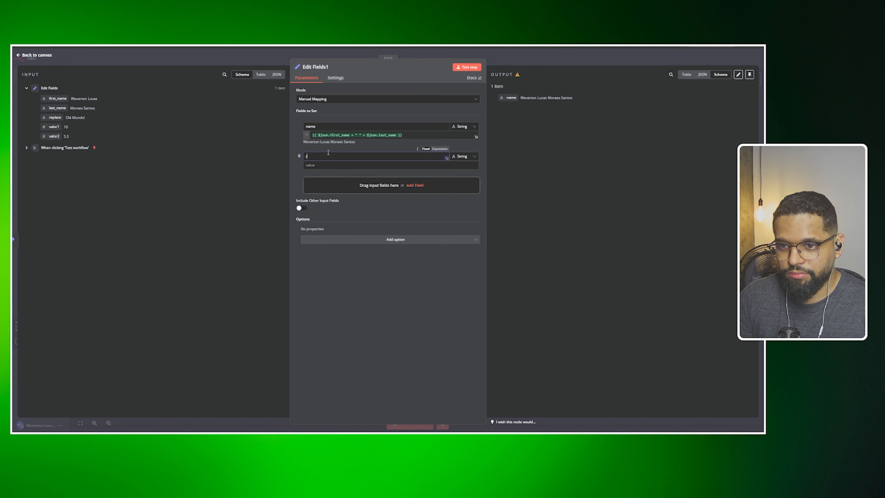
key("BackSpace")
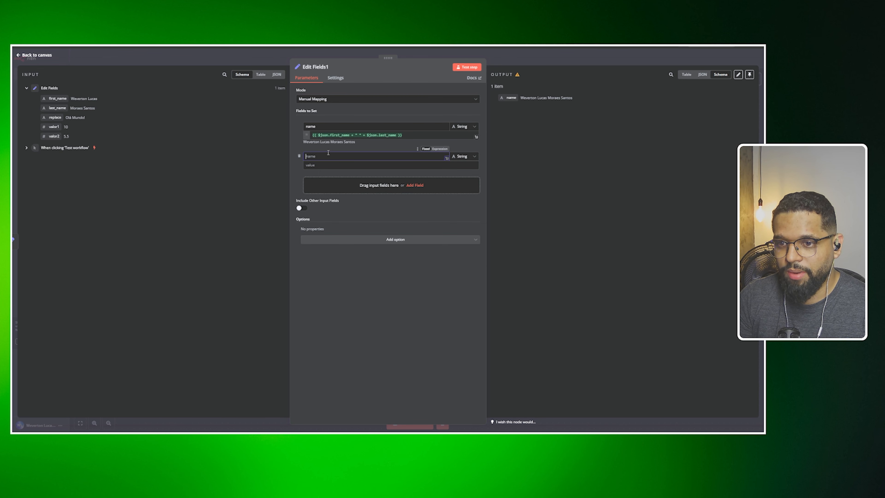
type("re")
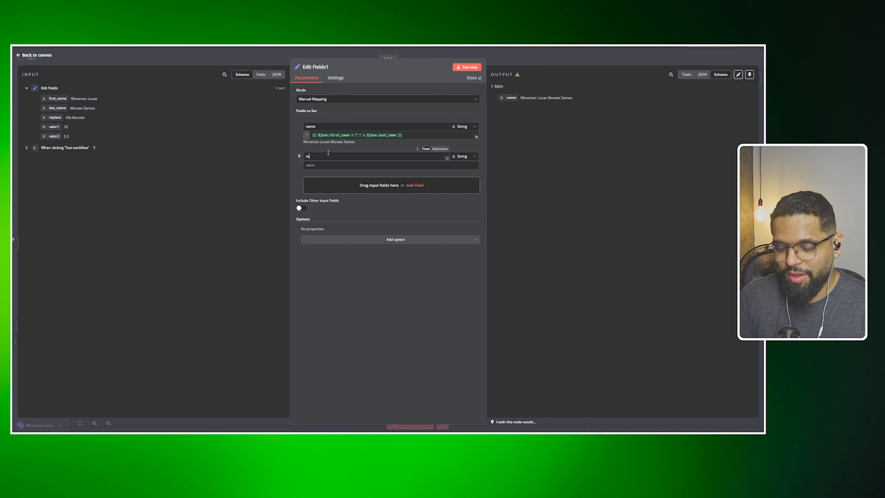
type("place")
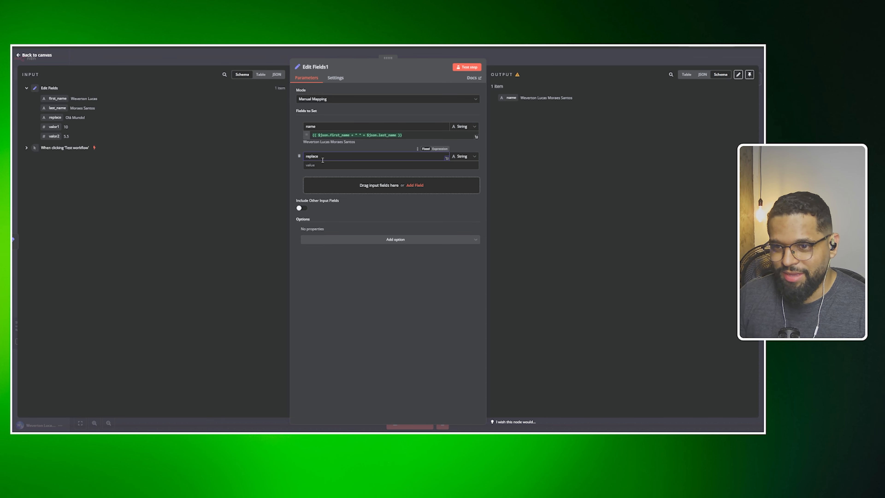
Make the replace field's value an expression that references the replace input: {{ $json.replace }}.
left_click(395, 166)
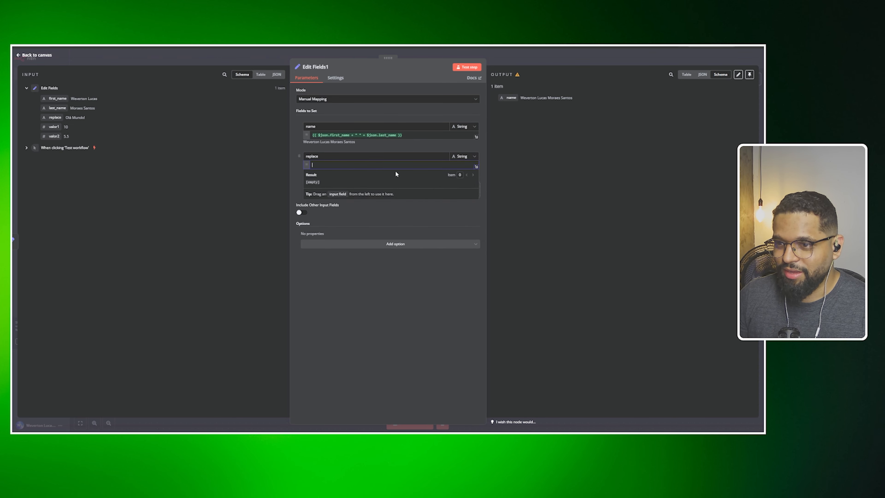
type("{{")
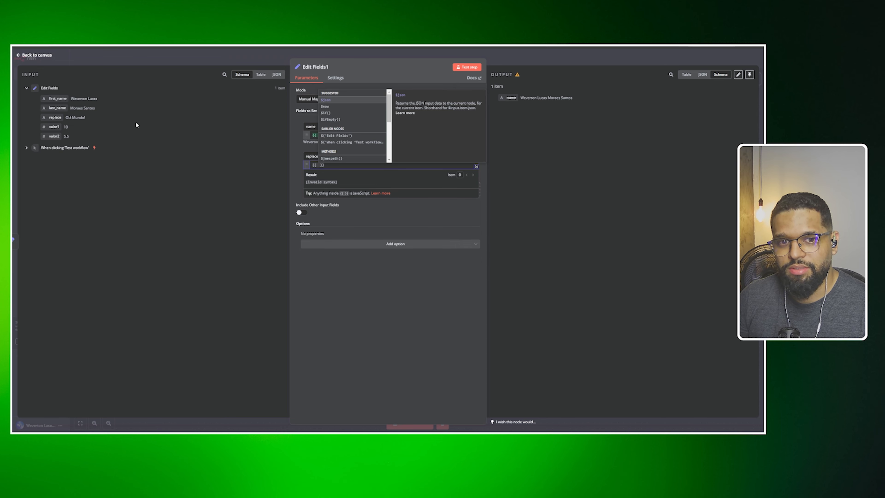
left_click_drag(55, 117, 324, 168)
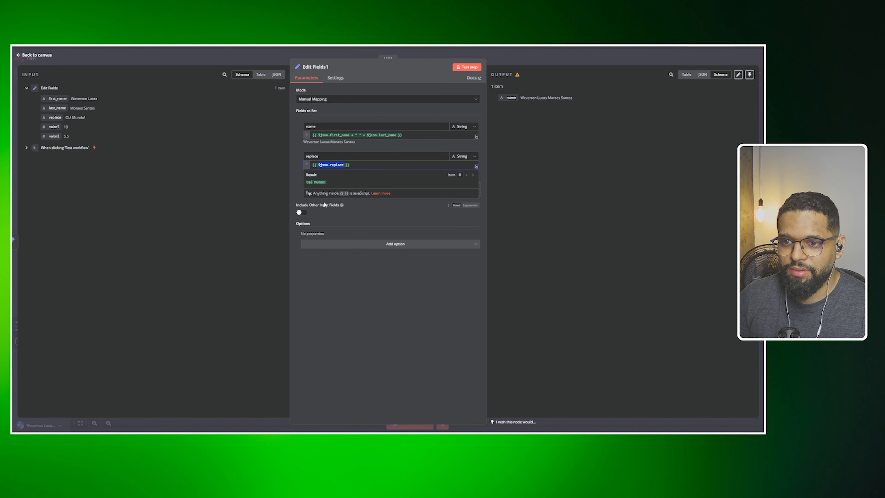
Append the replace() function to the replace field's expression, giving {{ $json.replace.replace() }}.
left_click(345, 165)
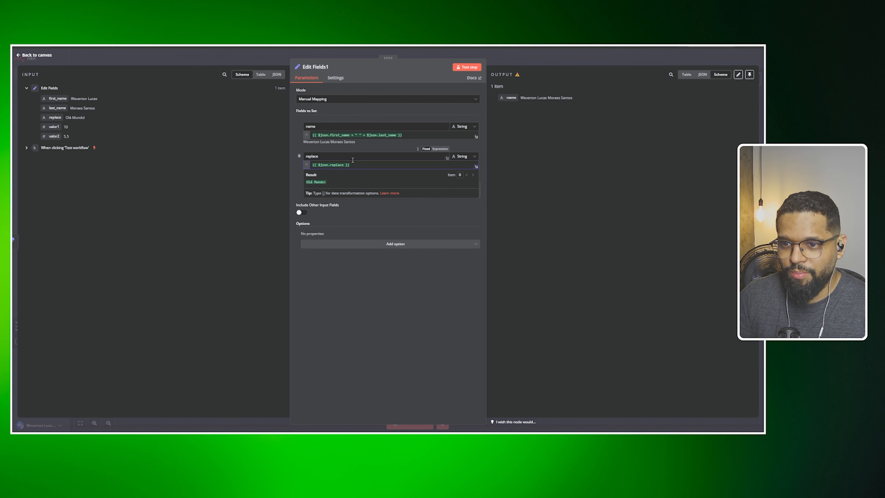
type(".repla")
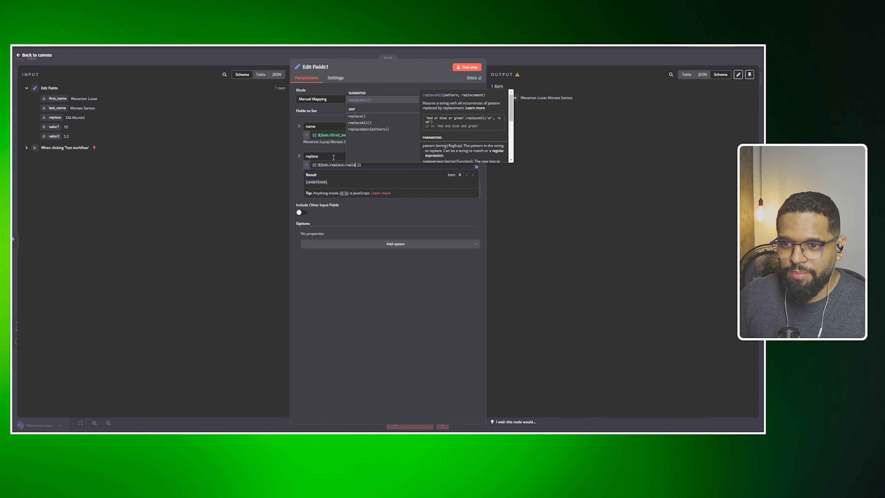
left_click(362, 117)
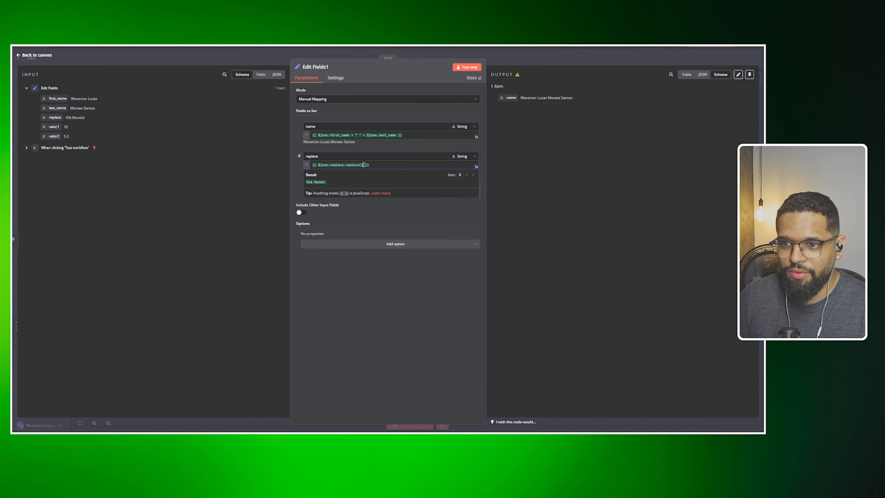
In the first Edit Fields node, rename the replace field to "texto".
double_click(336, 165)
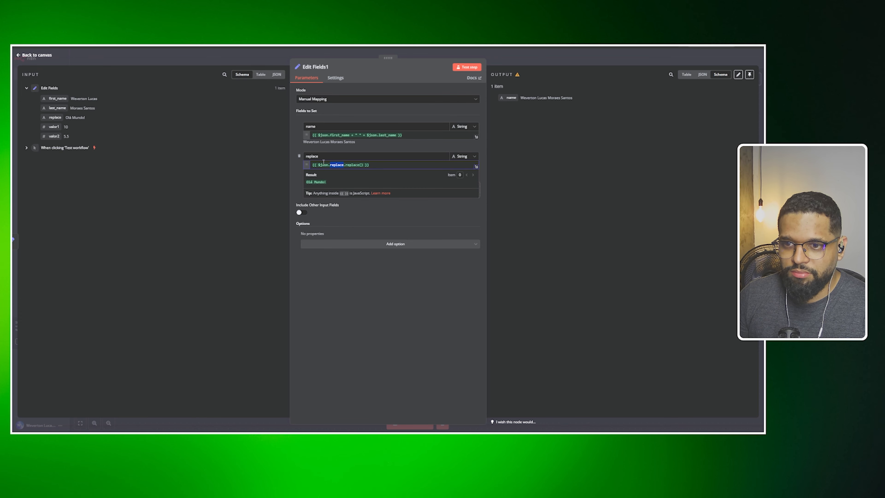
left_click(265, 63)
double_click(325, 228)
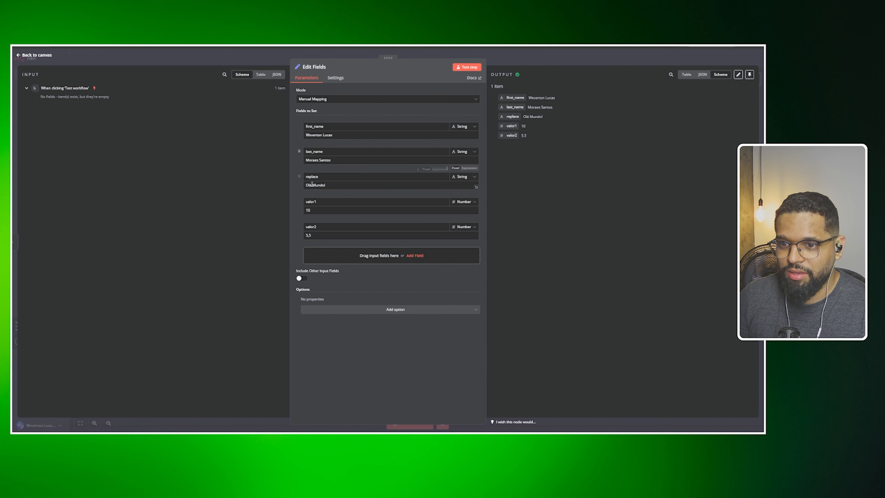
left_click_drag(321, 177, 302, 180)
type("te")
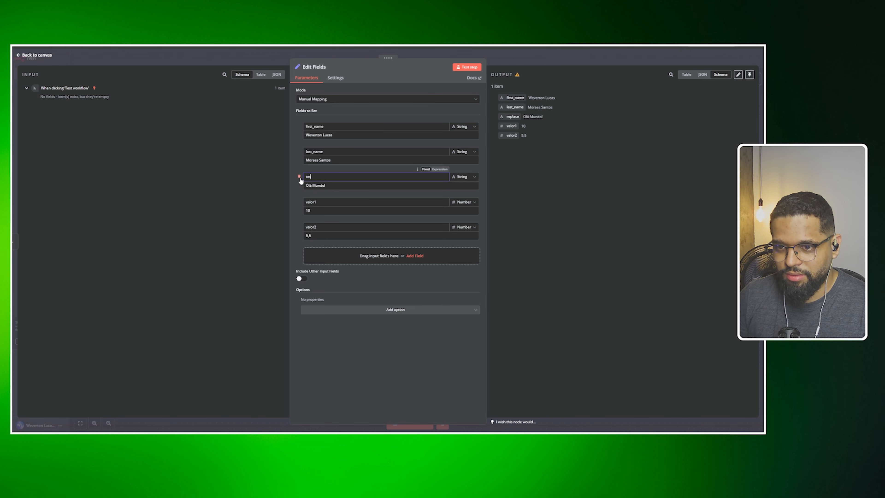
type("xto")
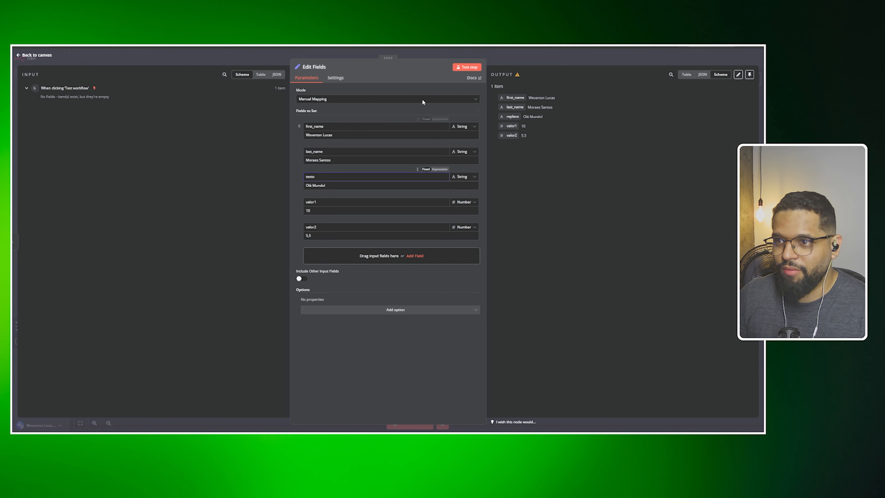
Test the Edit Fields node with the renamed field and reopen the Edit Fields1 node.
left_click(467, 67)
left_click(527, 60)
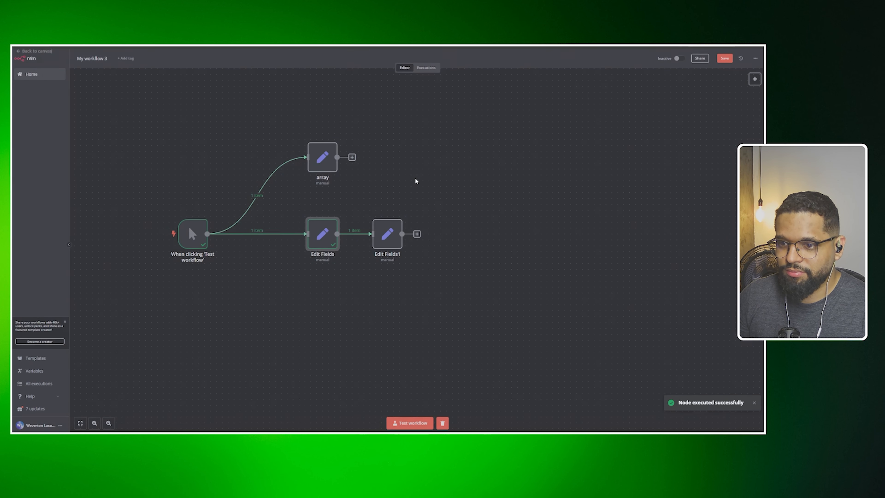
double_click(380, 235)
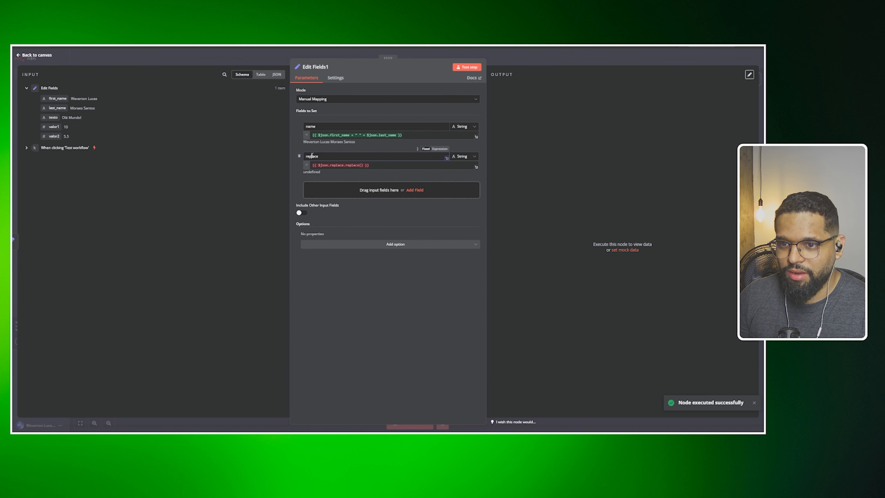
double_click(312, 156)
type("texto")
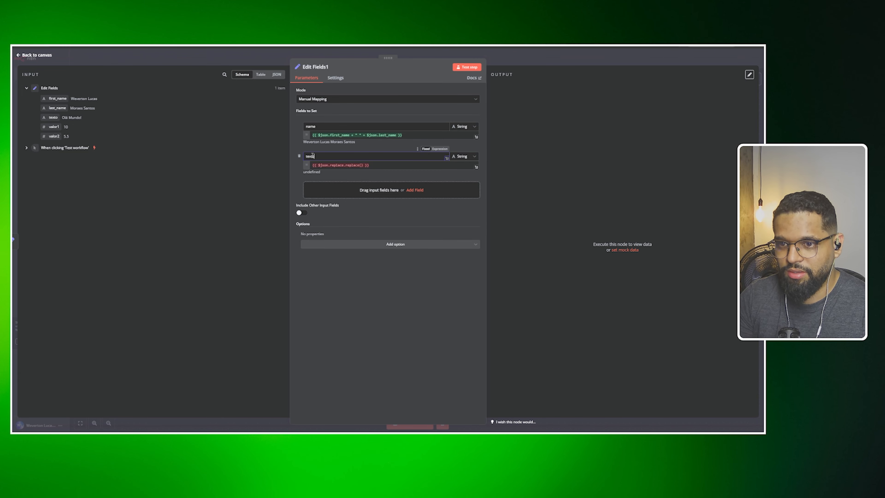
double_click(312, 156)
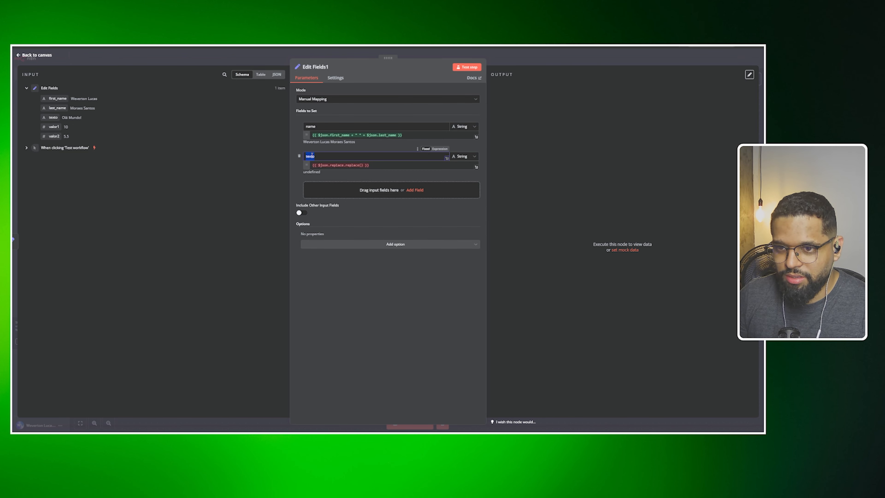
type("replace")
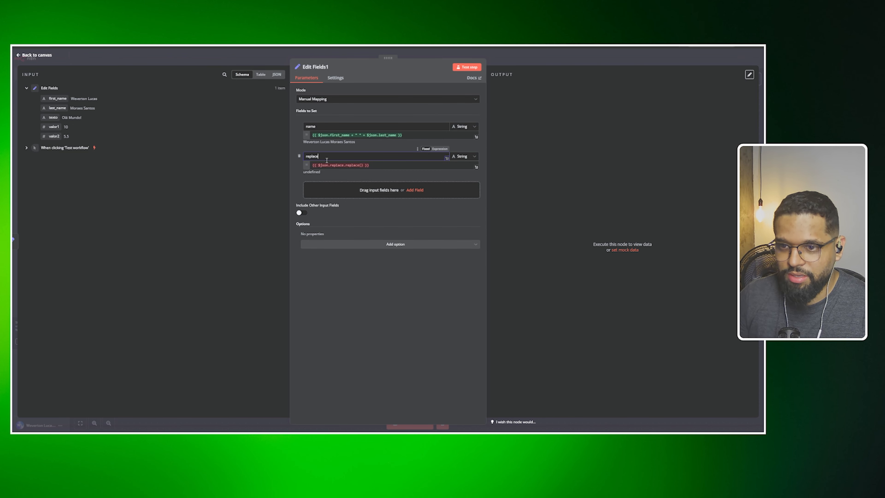
Point the replace field's expression to the texto input: {{ $json.texto.replace() }}.
double_click(337, 165)
type("texto")
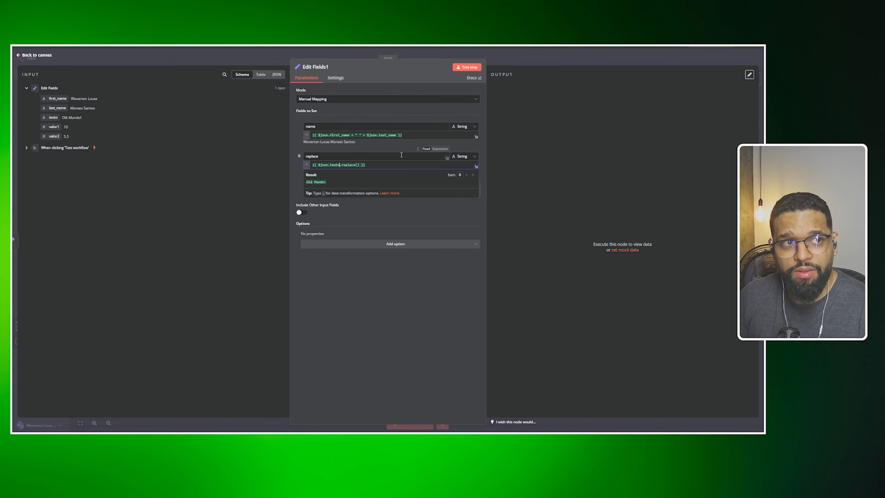
left_click(357, 165)
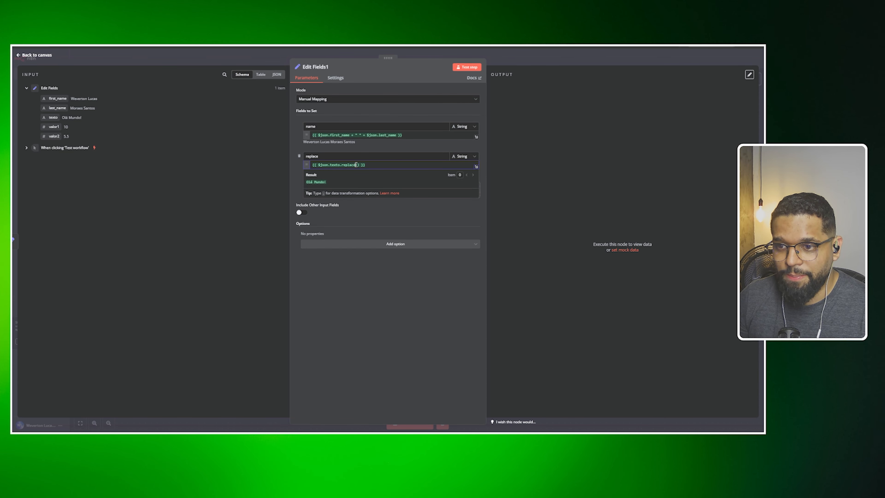
double_click(336, 165)
left_click_drag(329, 182, 305, 184)
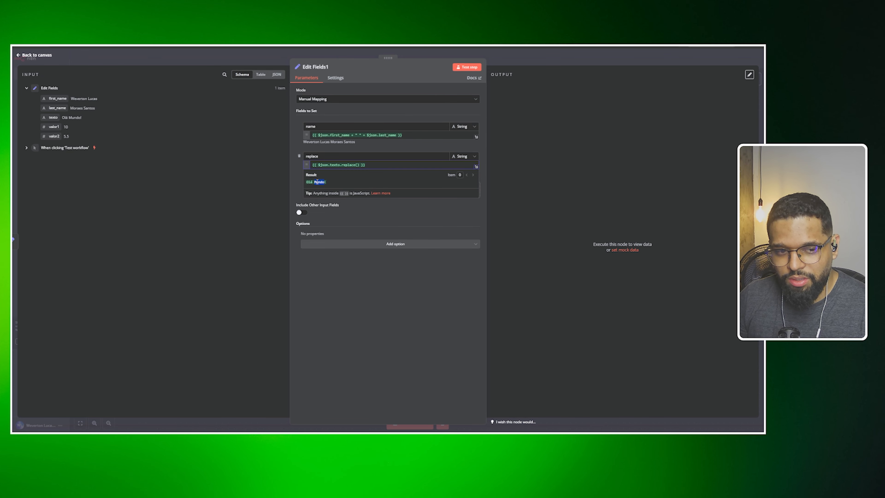
left_click(357, 165)
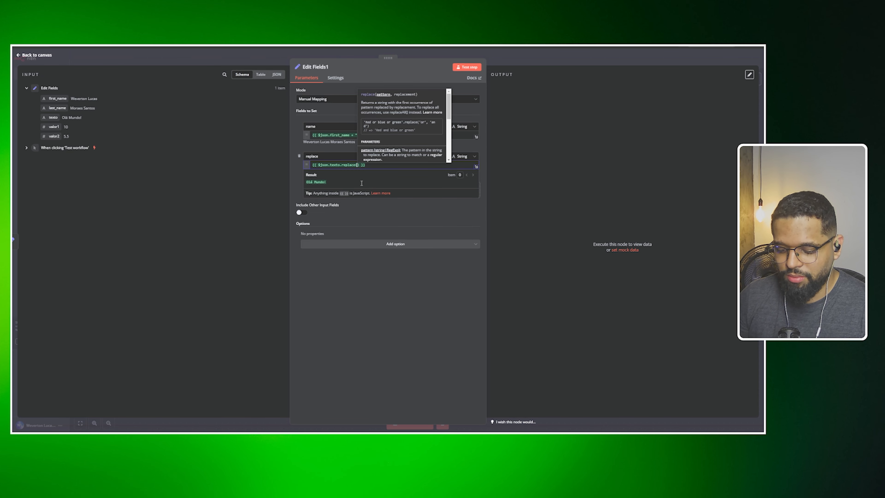
left_click(352, 165)
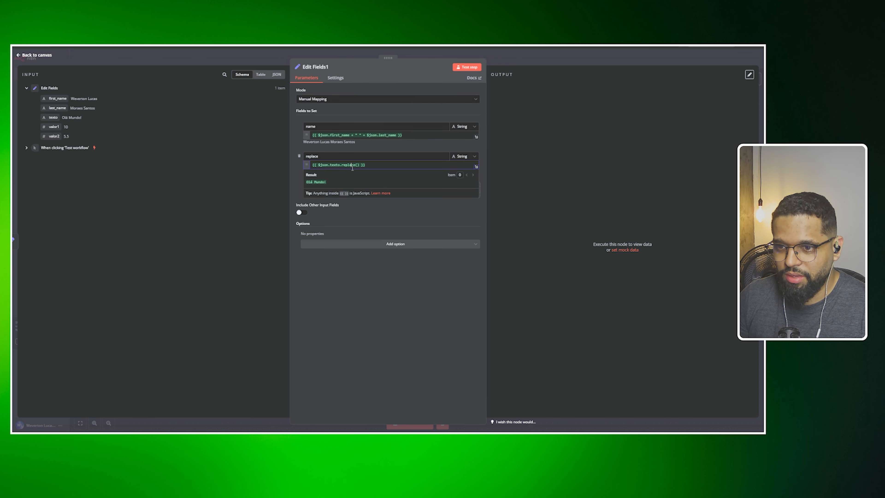
Remove replace() from the replace field's expression and insert the replace() function again after $json.texto.
left_click_drag(353, 166, 342, 164)
left_click(353, 165)
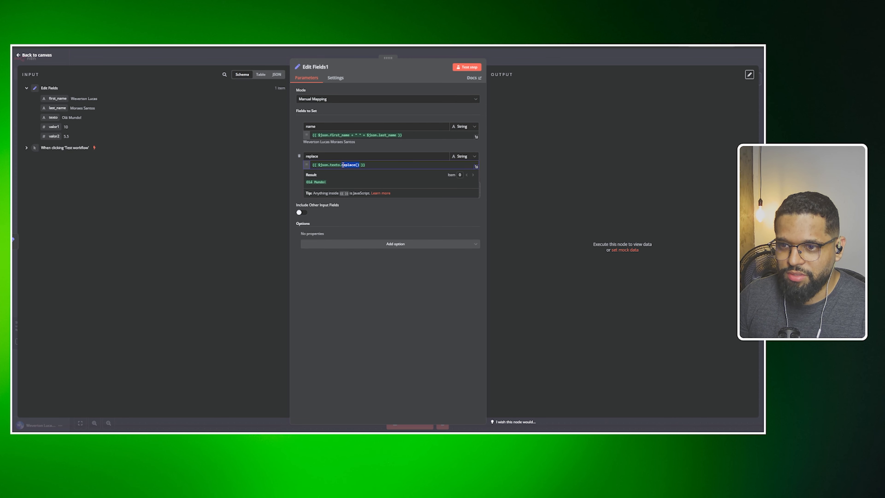
key("BackSpace")
key("BackSpace")
key("BackSpace")
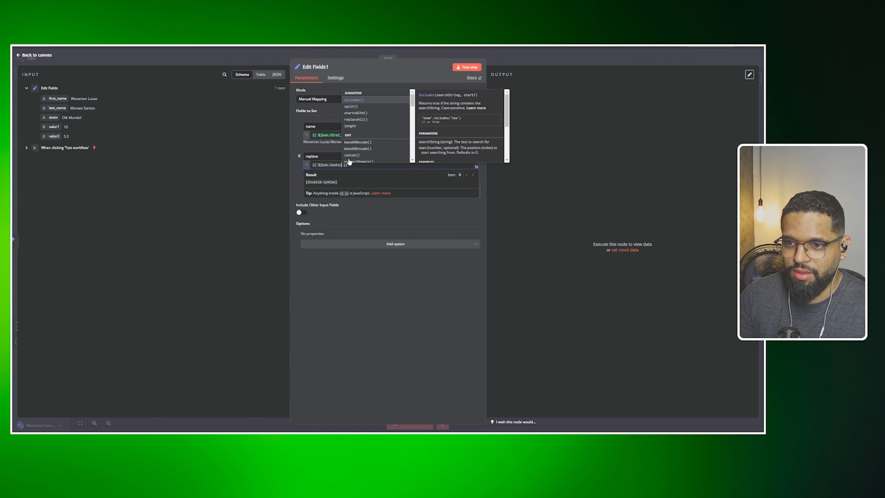
type(".repla")
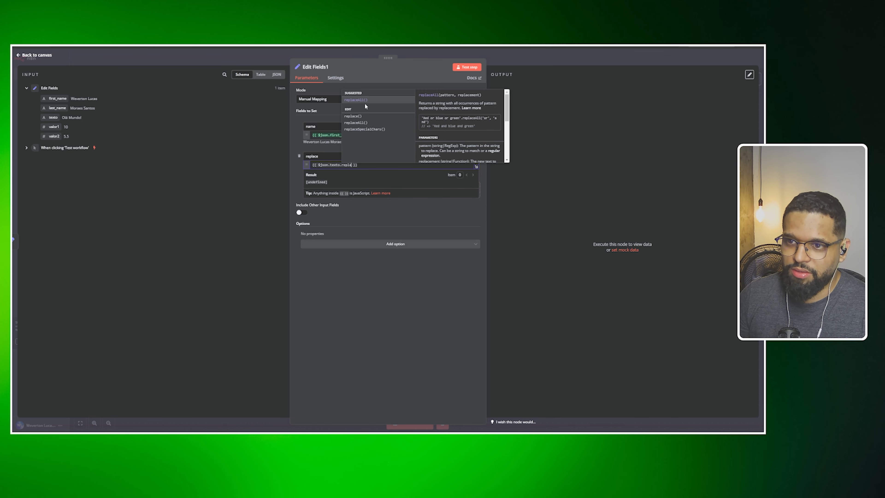
left_click(355, 117)
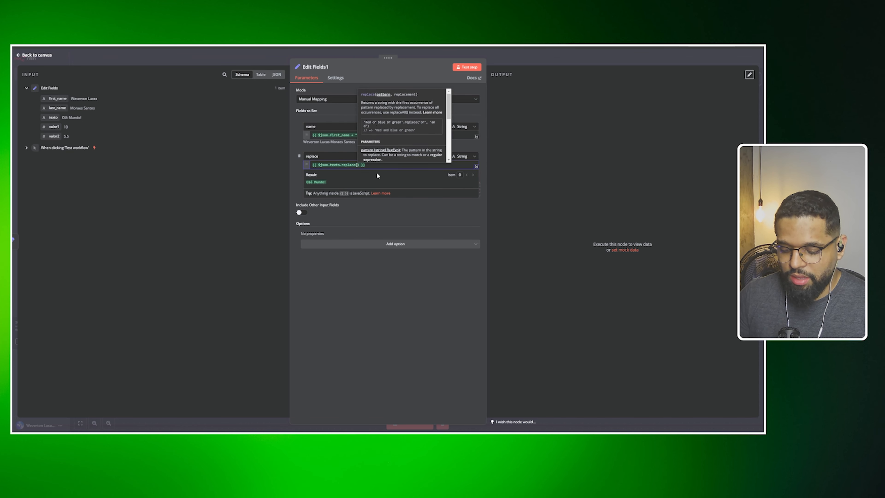
Fill in the replace() arguments so the expression reads {{ $json.texto.replace("Mundo", " Pessoas") }}.
type("\"")
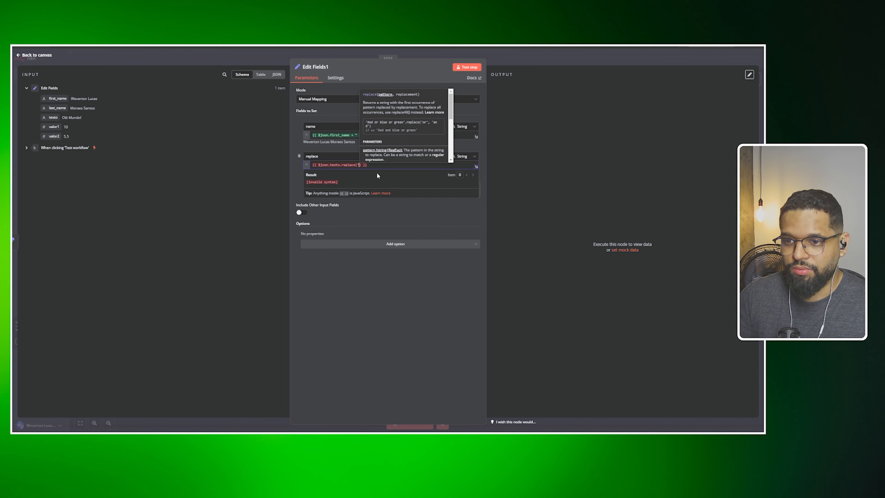
type("Mundo")
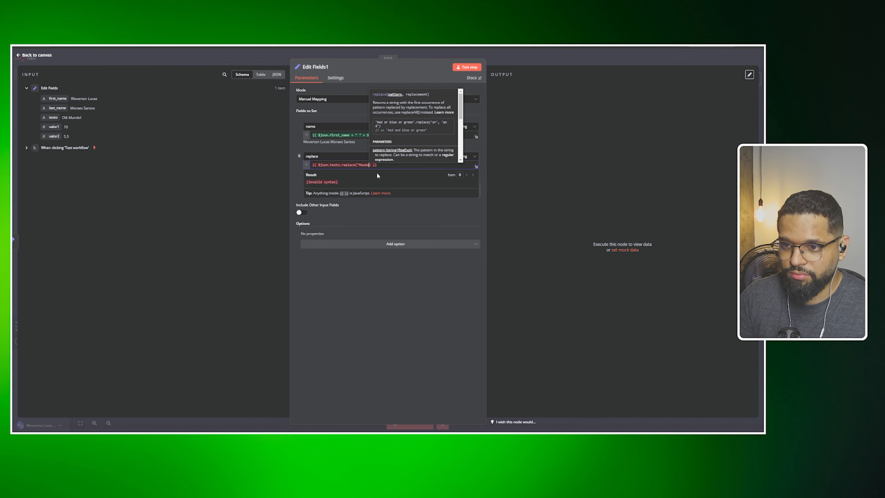
type("\", ")
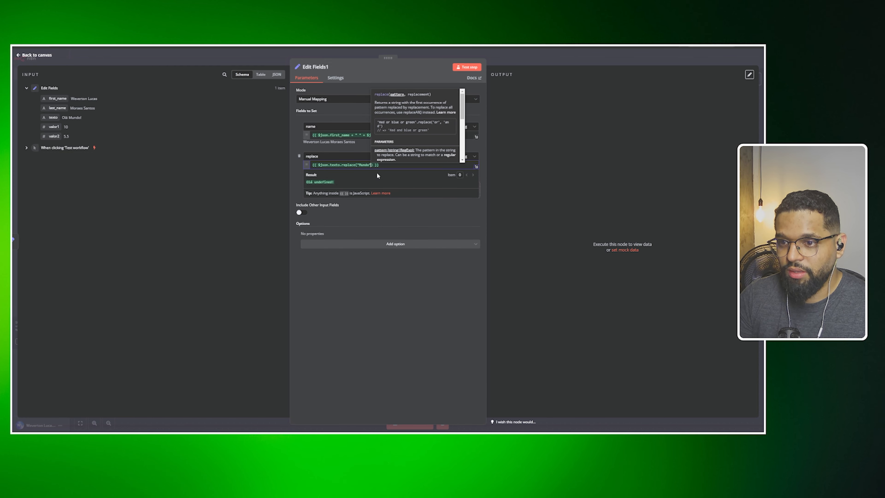
type("\" Pessoas")
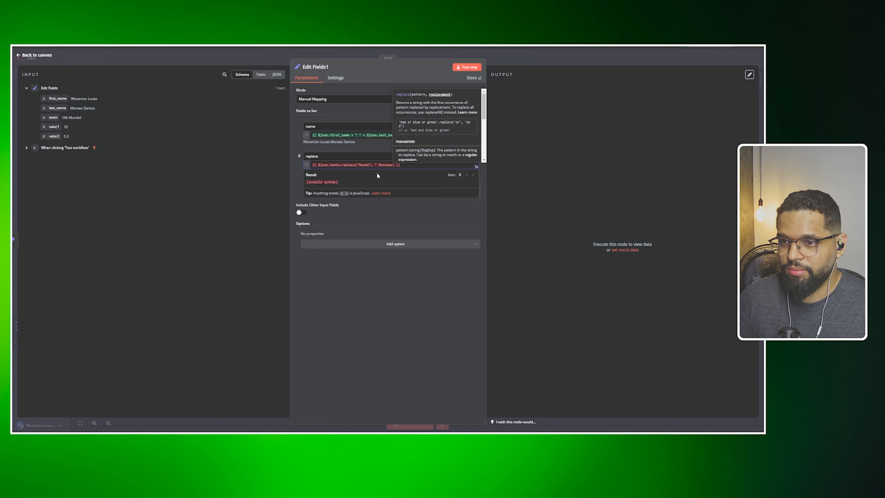
type("\"")
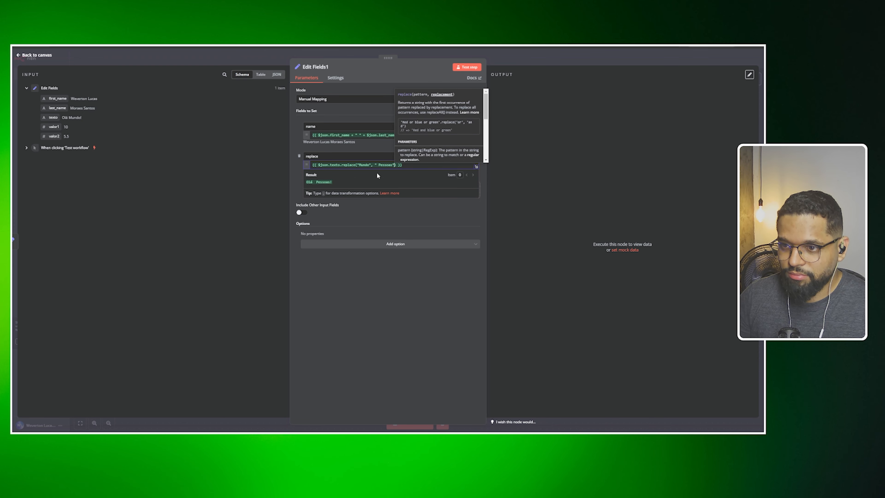
Test the Edit Fields1 node and compare the replace output with the texto input.
left_click(462, 68)
double_click(529, 106)
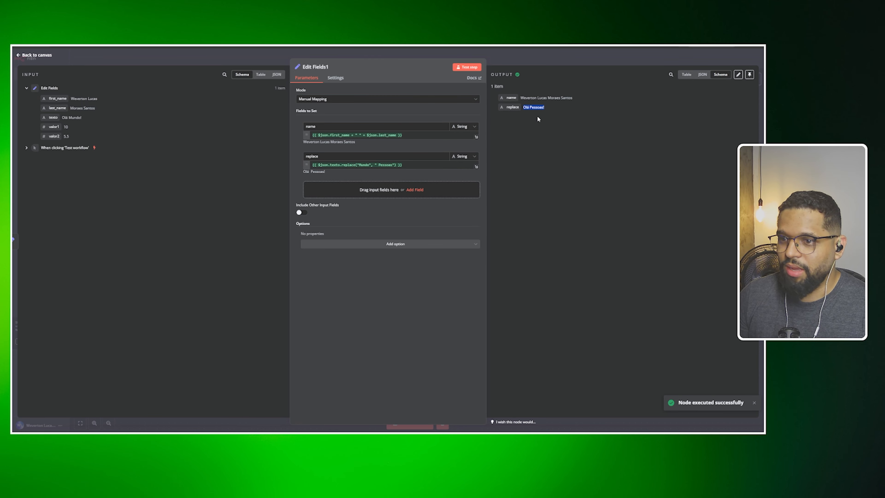
left_click_drag(66, 119, 84, 118)
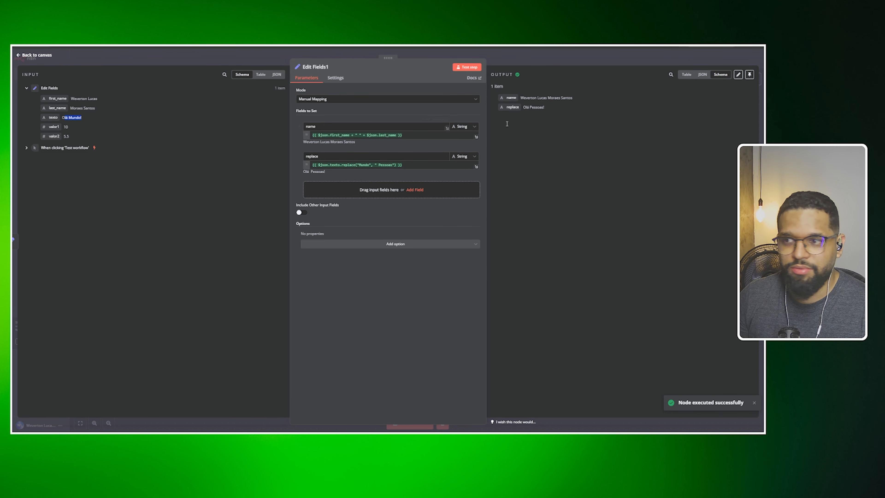
left_click_drag(530, 107, 554, 105)
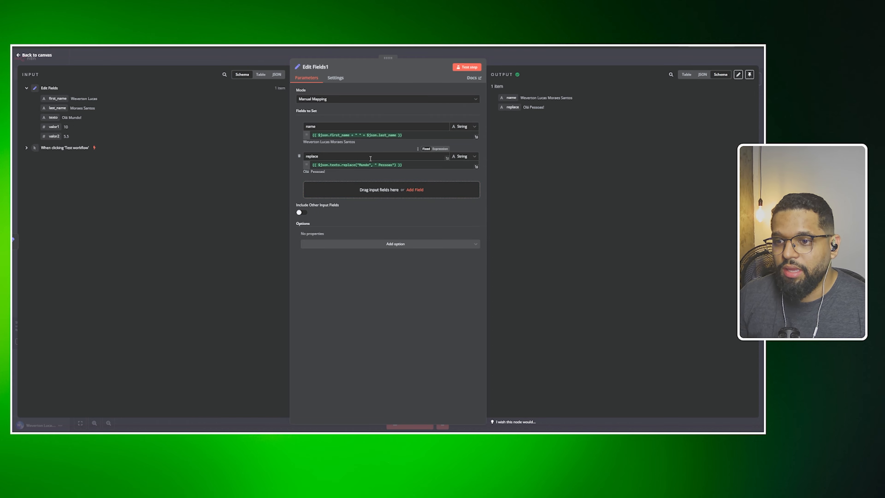
Add a third string field to Edit Fields1 and name it "substring".
left_click_drag(342, 165, 366, 164)
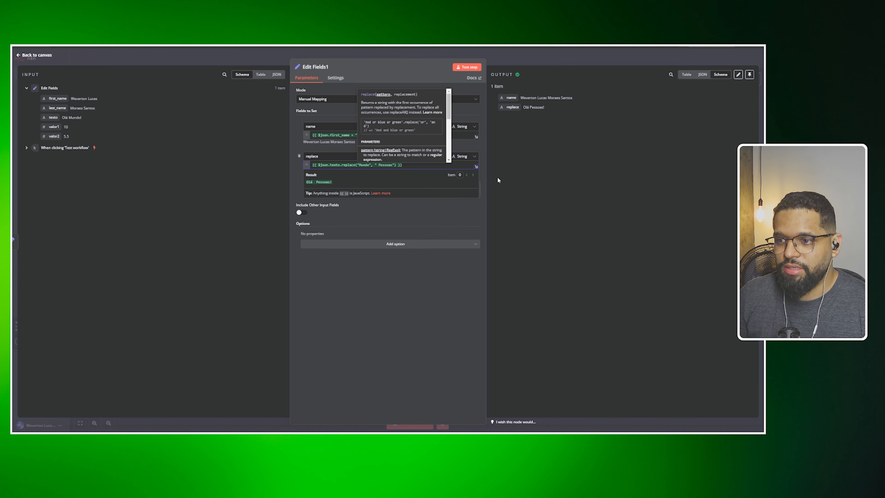
left_click(435, 179)
left_click(337, 190)
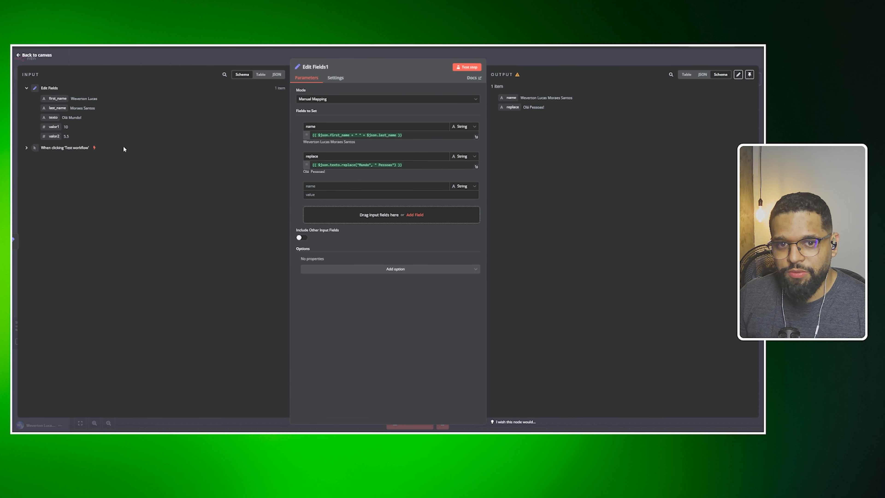
left_click_drag(68, 117, 63, 117)
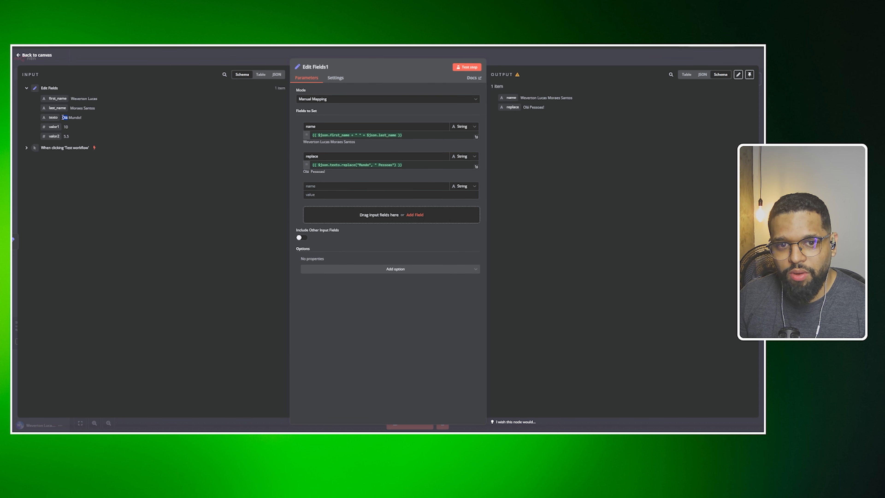
left_click(327, 186)
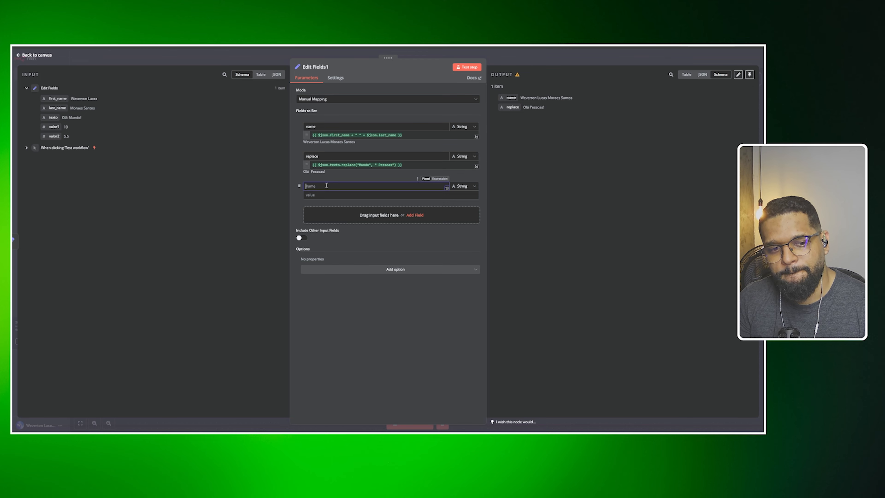
type("subs")
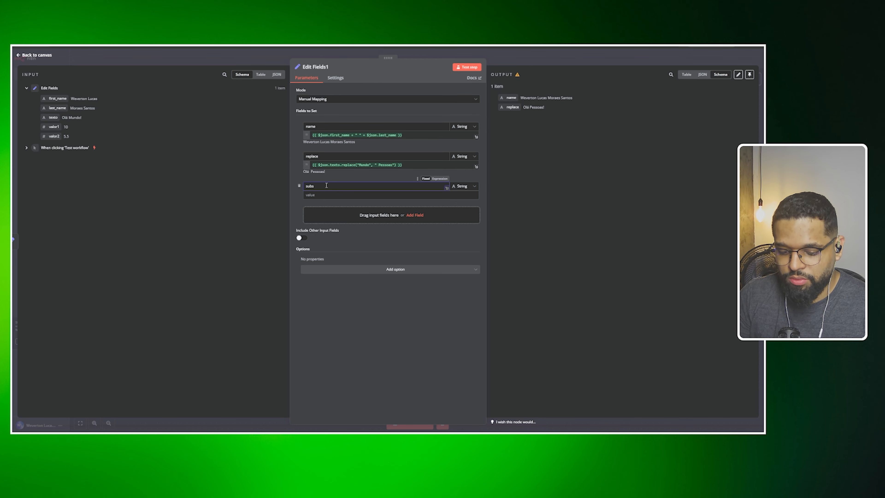
type("tring")
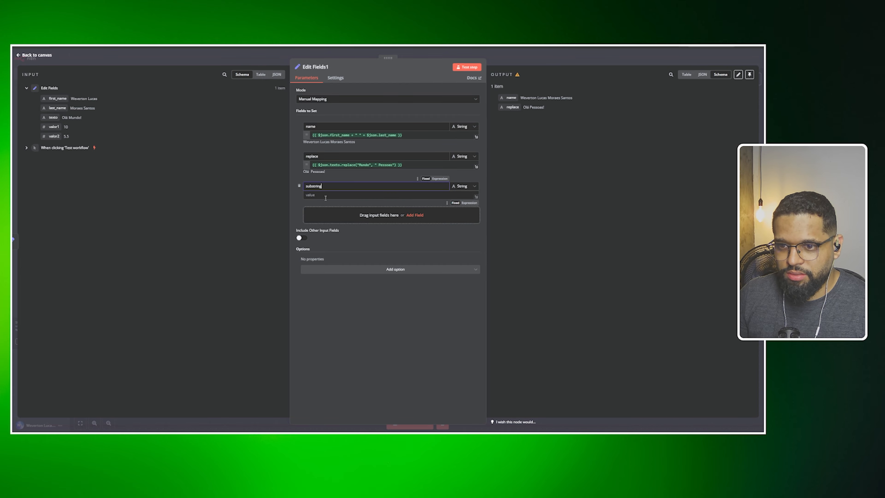
Switch the substring field's value to an expression and set it to {{ $json.texto.substring() }}.
left_click(326, 198)
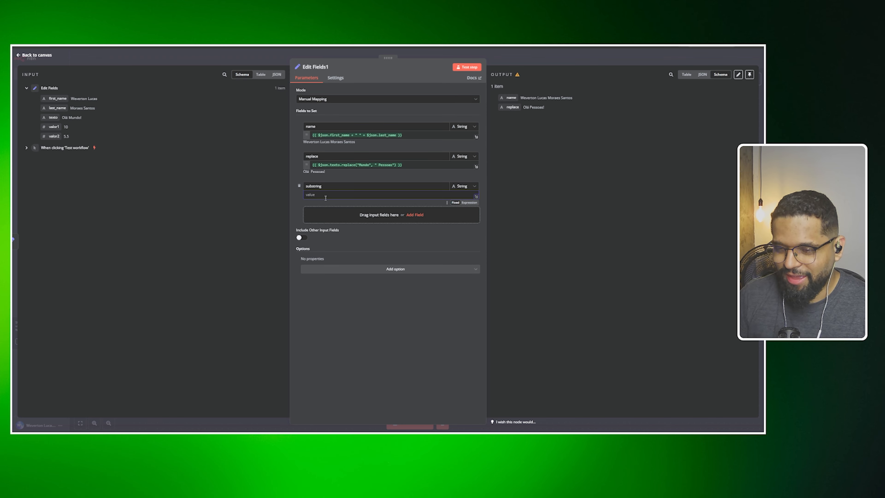
left_click(469, 202)
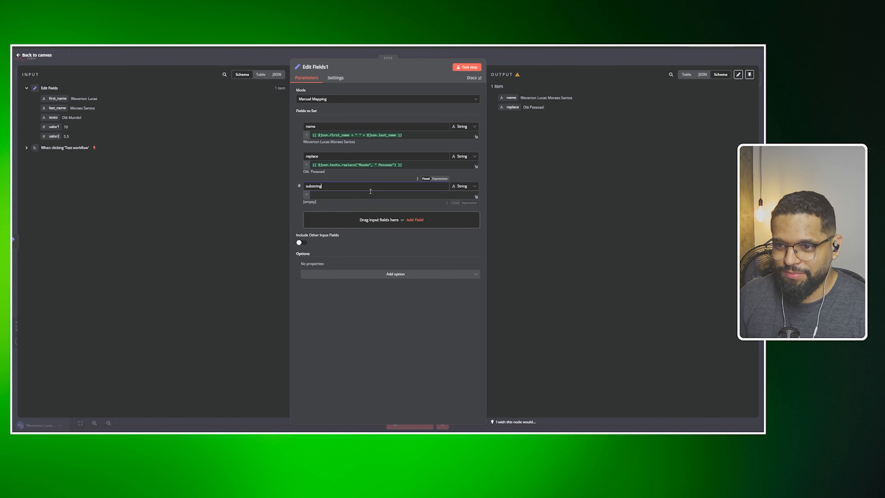
type("{{")
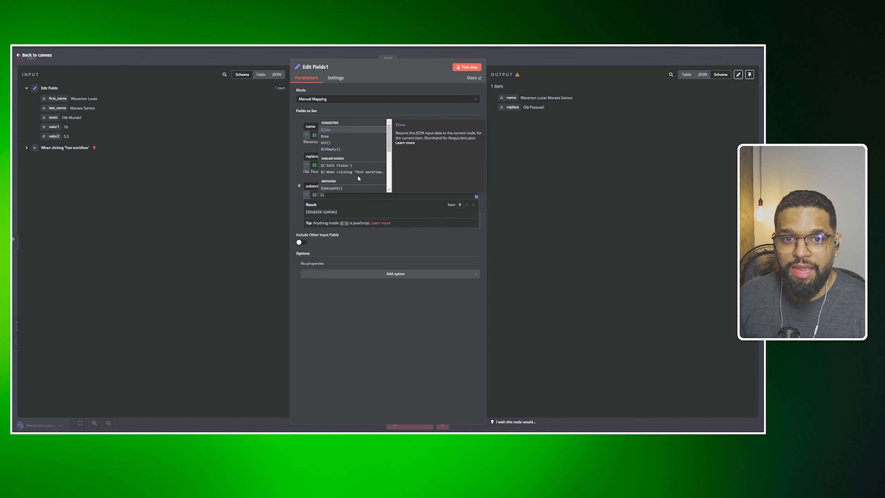
left_click_drag(58, 119, 324, 197)
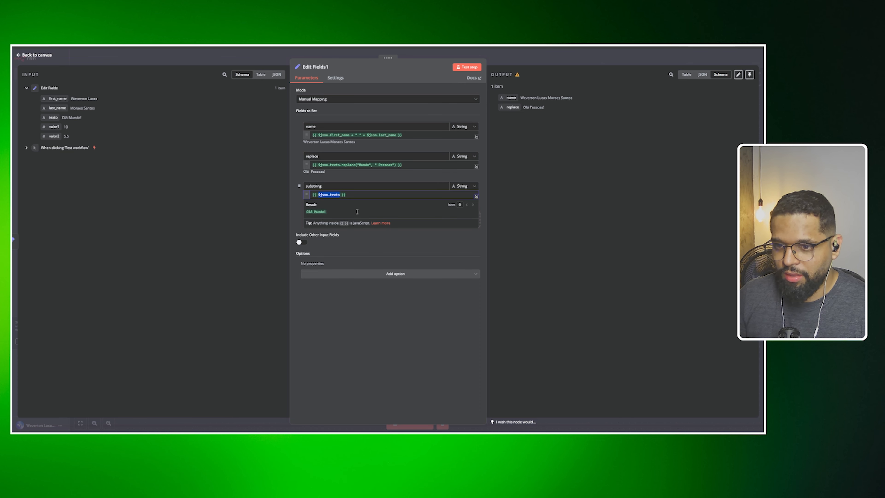
left_click(340, 196)
type(".substring()")
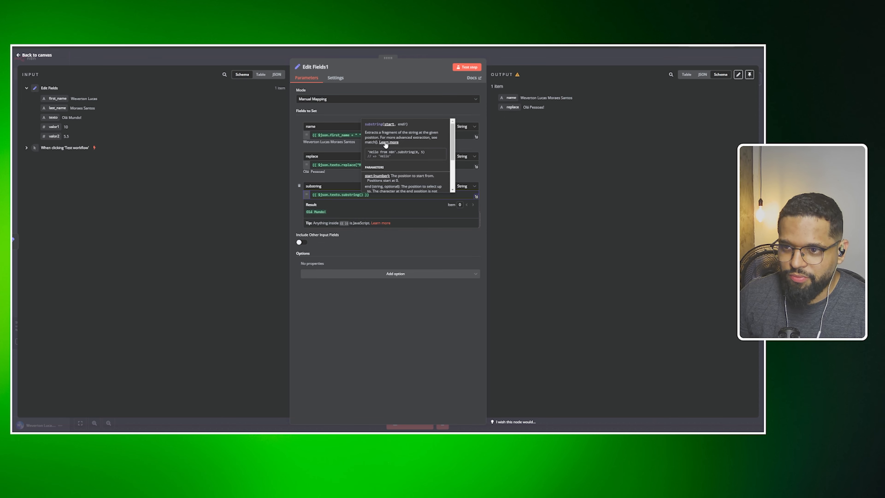
Give the substring() call the start 0 and end 4 after checking its documentation, and test the node.
scroll(396, 156, "down", 2)
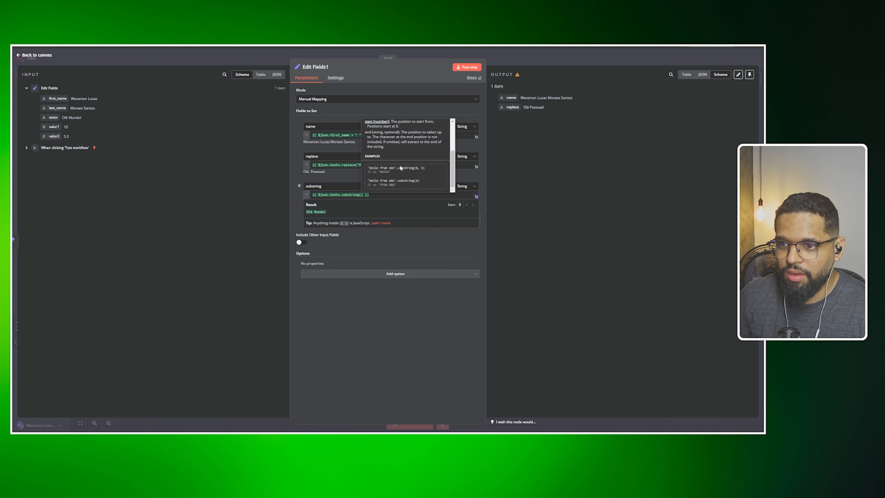
scroll(401, 164, "up", 3)
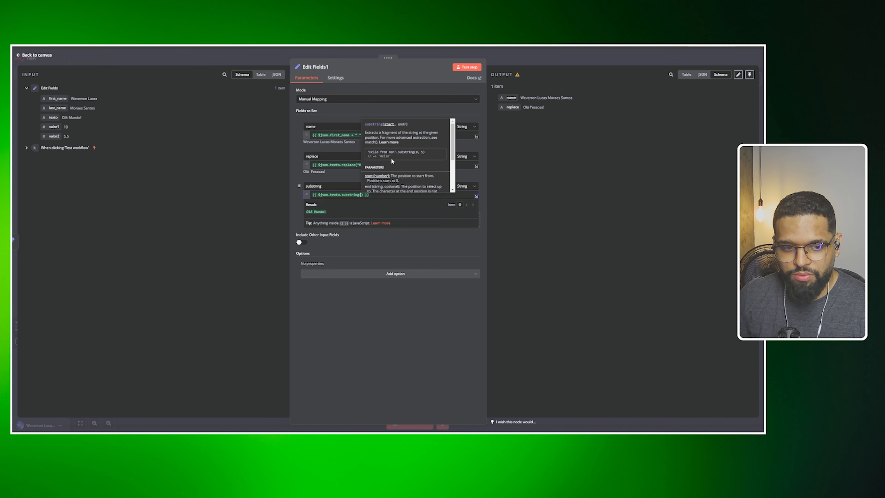
scroll(409, 153, "down", 2)
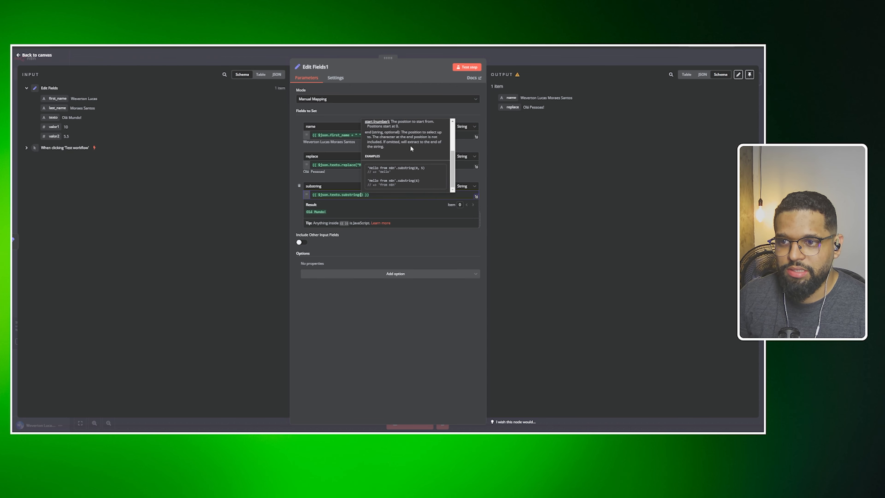
scroll(398, 184, "up", 2)
scroll(398, 184, "up", 1)
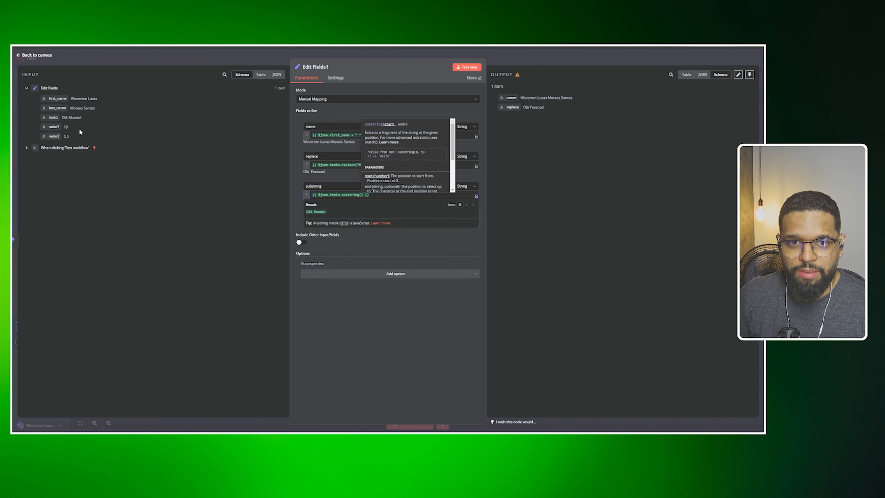
left_click_drag(62, 117, 68, 118)
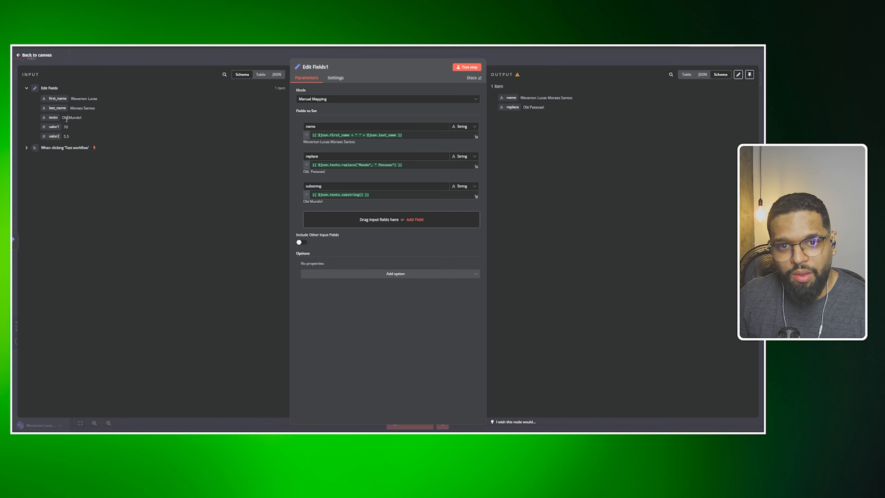
left_click(362, 196)
type("0,4")
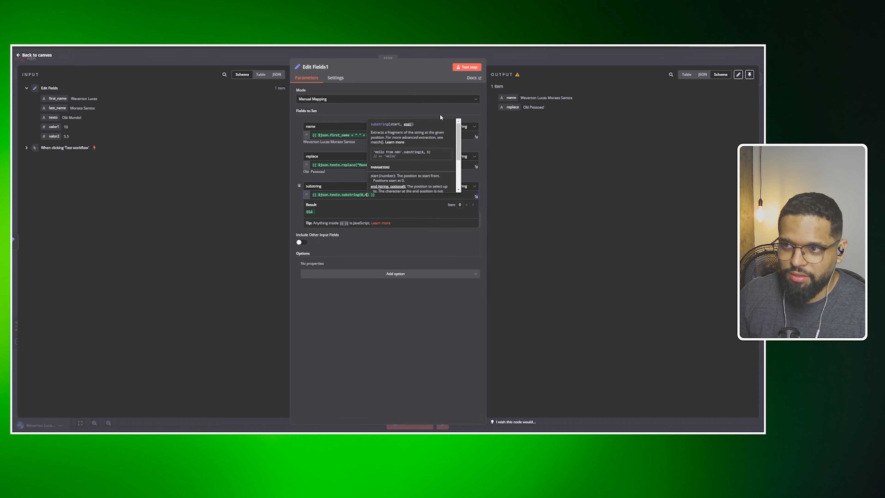
left_click(461, 68)
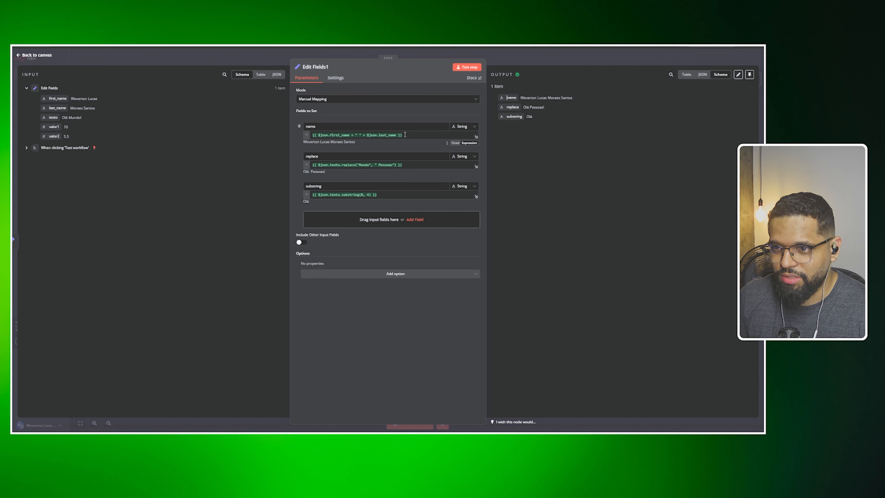
left_click_drag(405, 134, 305, 138)
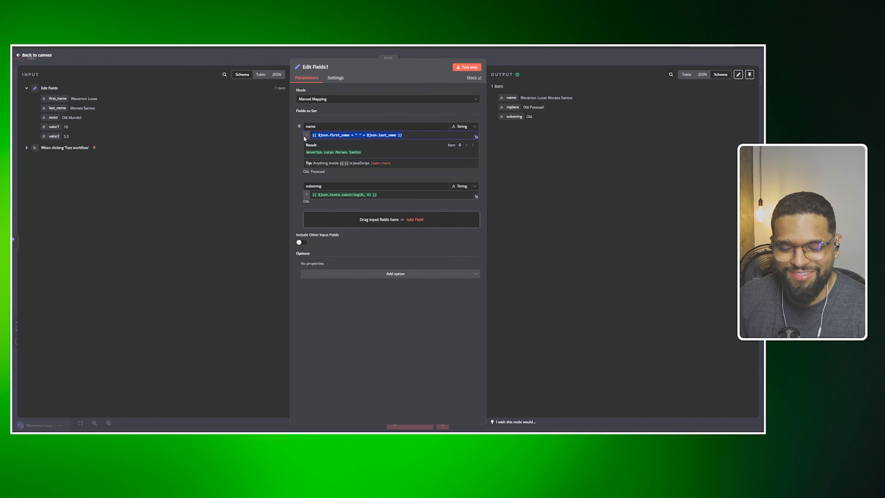
left_click(414, 136)
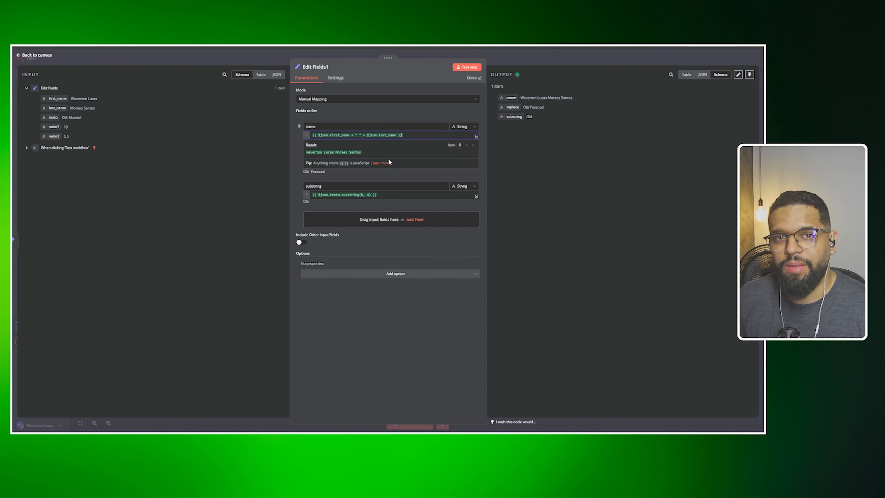
left_click(533, 170)
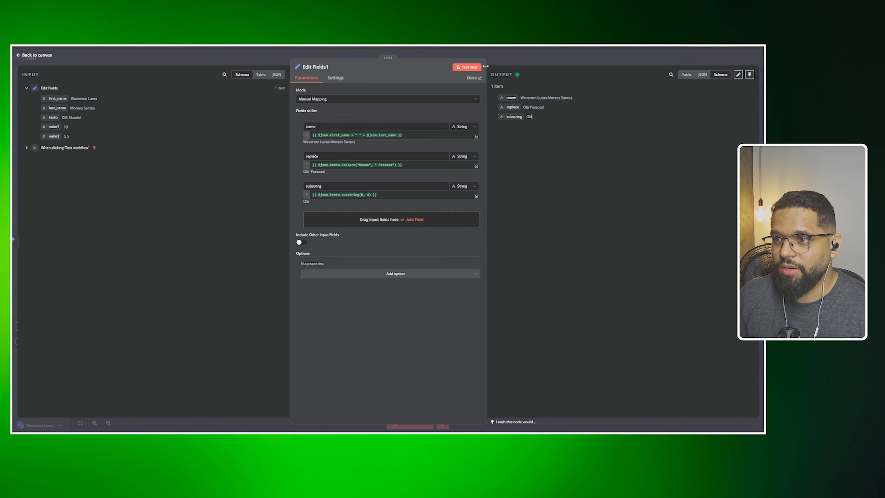
Return to the canvas, move the Edit Fields1 node slightly higher than Edit Fields, and reopen it.
left_click(479, 53)
left_click_drag(392, 233, 398, 213)
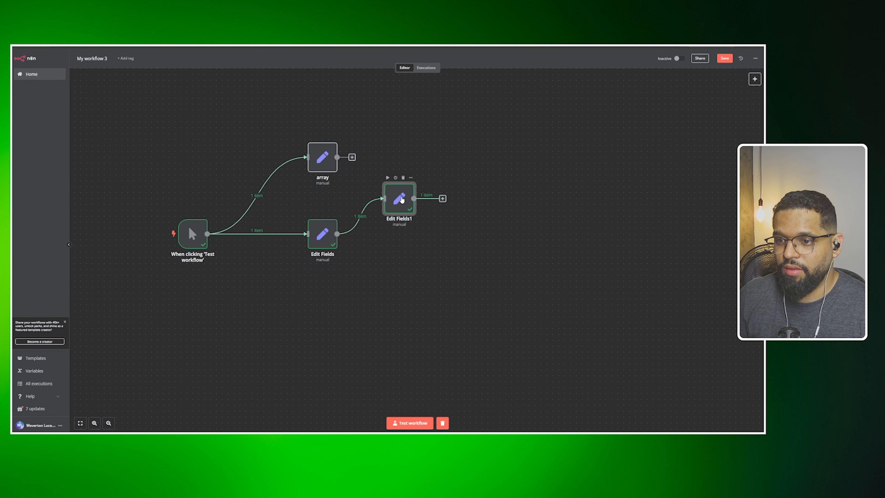
double_click(397, 207)
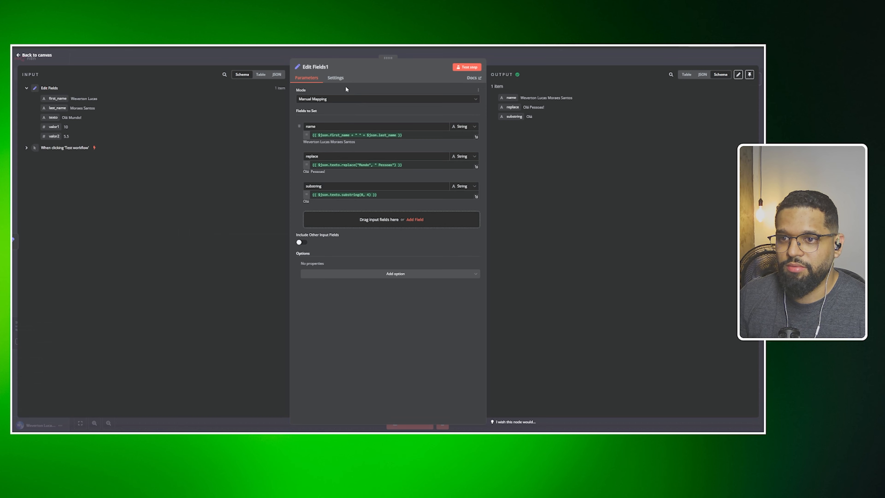
Rename the Edit Fields1 node to "string" and return to the canvas.
left_click(333, 65)
type("string")
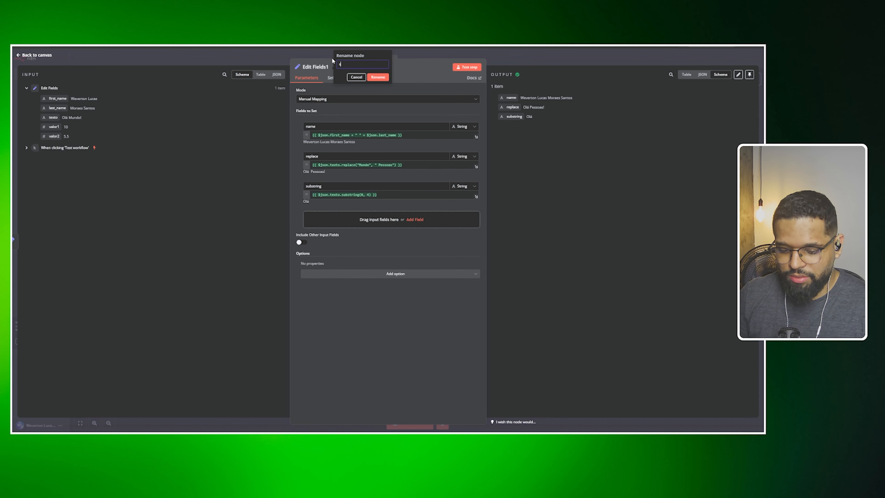
left_click(381, 77)
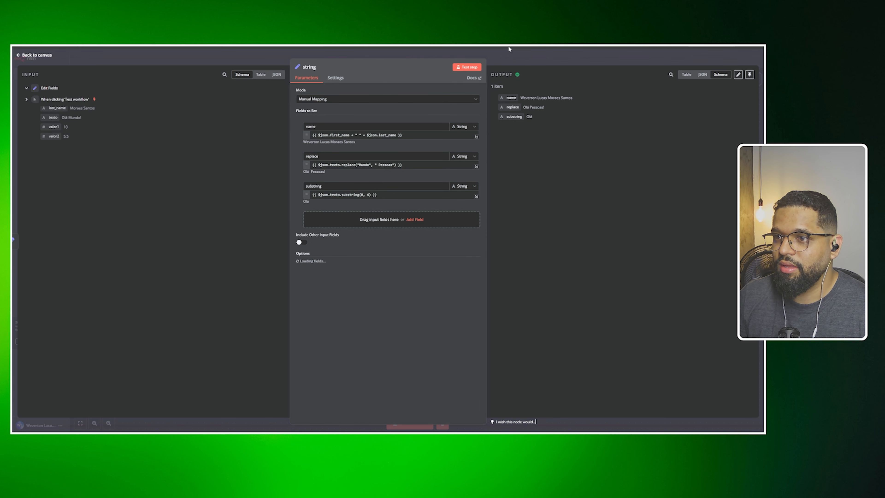
left_click(510, 50)
Connect a new Edit Fields (Set) node named "number" to the Edit Fields output and place it below the string node.
left_click_drag(337, 235, 388, 248)
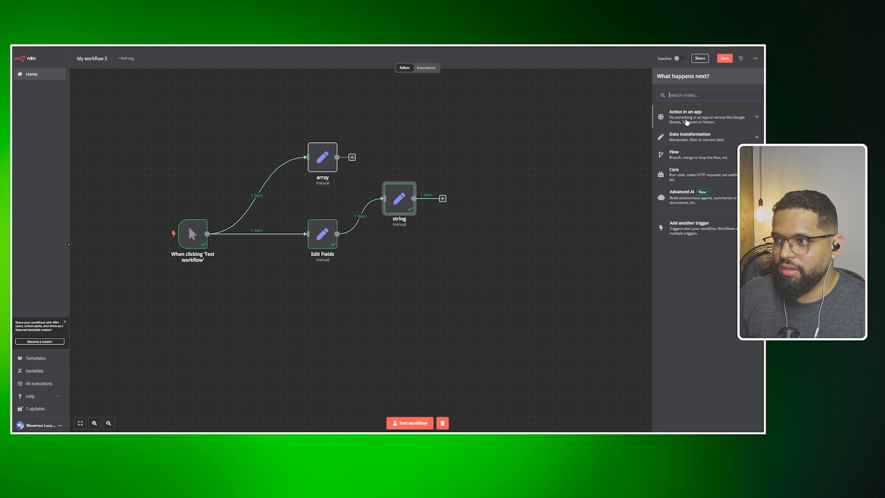
type("set")
left_click(680, 114)
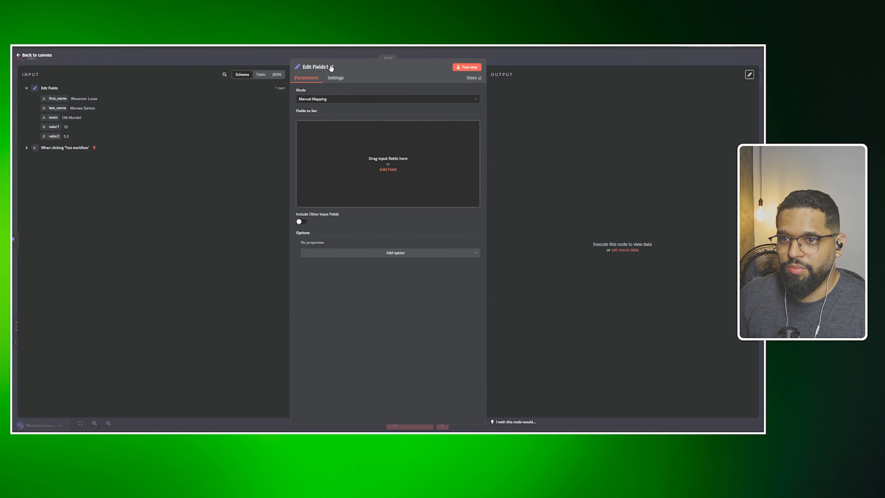
left_click(329, 66)
type("number")
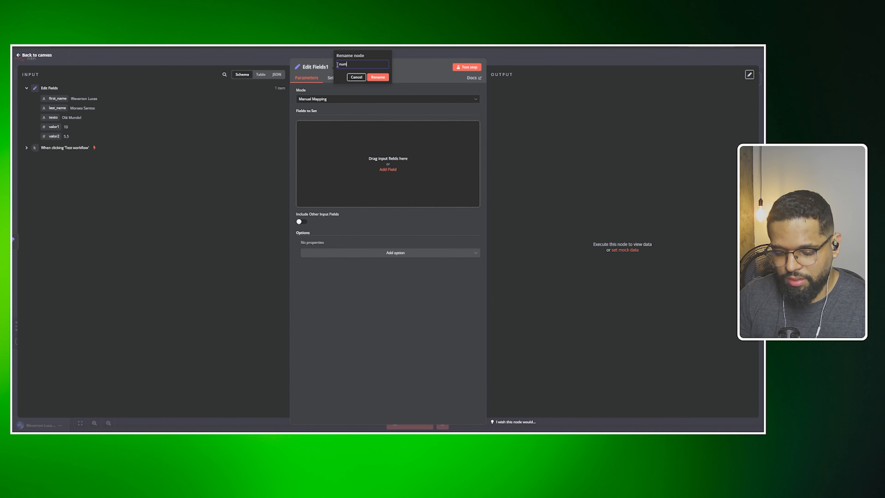
left_click(377, 77)
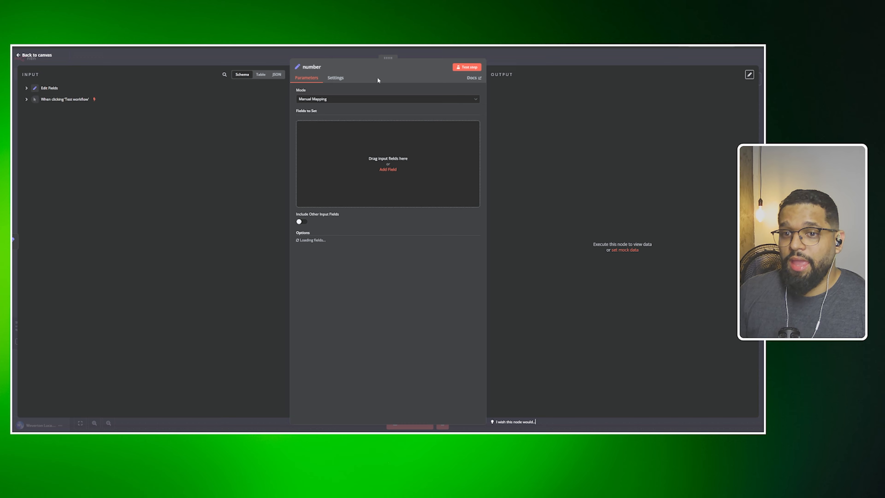
left_click(484, 57)
left_click_drag(412, 247, 459, 264)
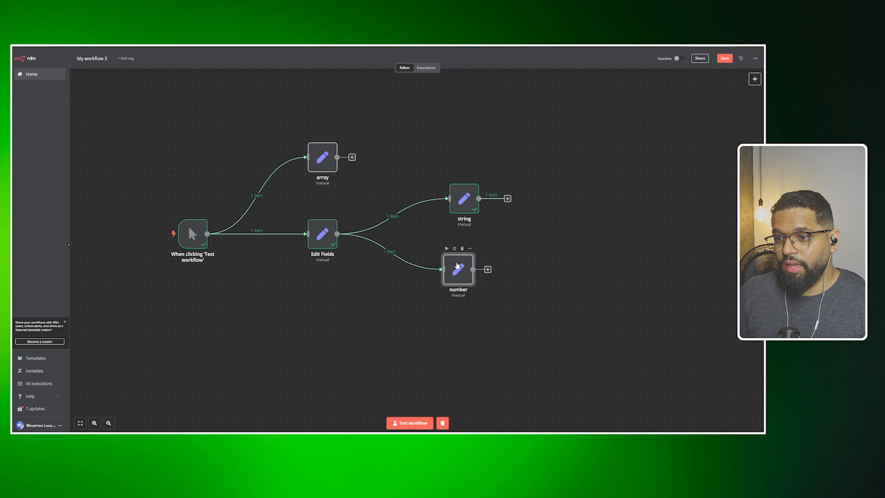
Check the valor1 and valor2 fields in the Edit Fields node and align the string node directly above the number node.
left_click(320, 244)
double_click(320, 244)
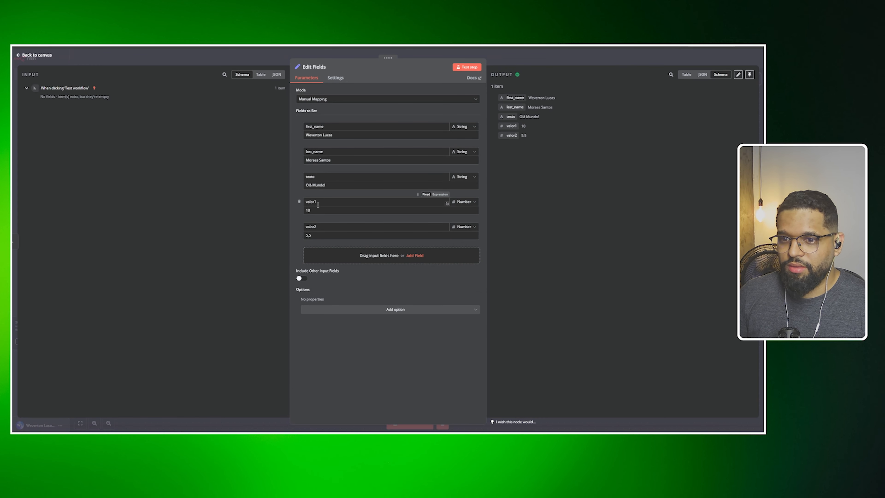
double_click(304, 201)
double_click(309, 227)
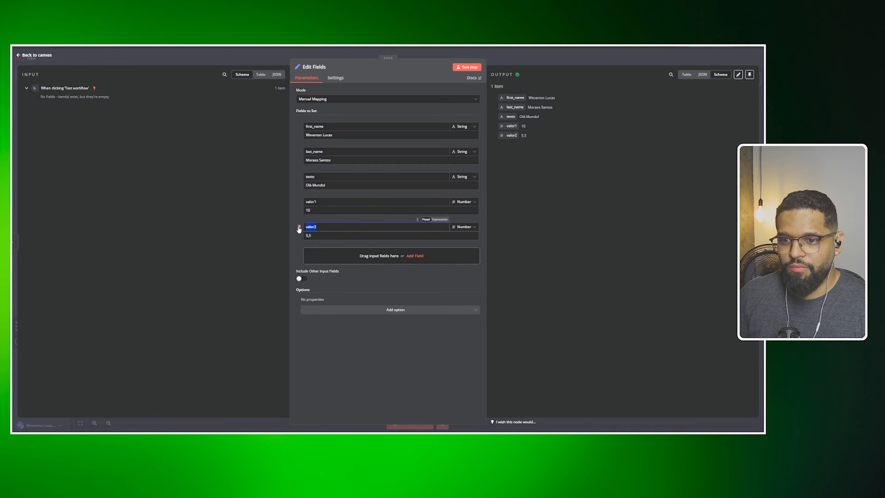
left_click(507, 59)
left_click_drag(461, 208, 456, 208)
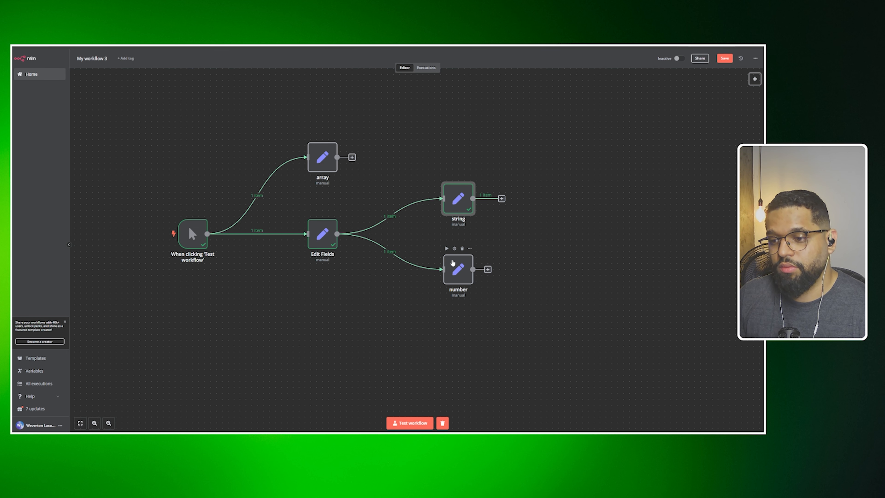
Open the number node and add a field named "soma" with the type Number.
double_click(456, 268)
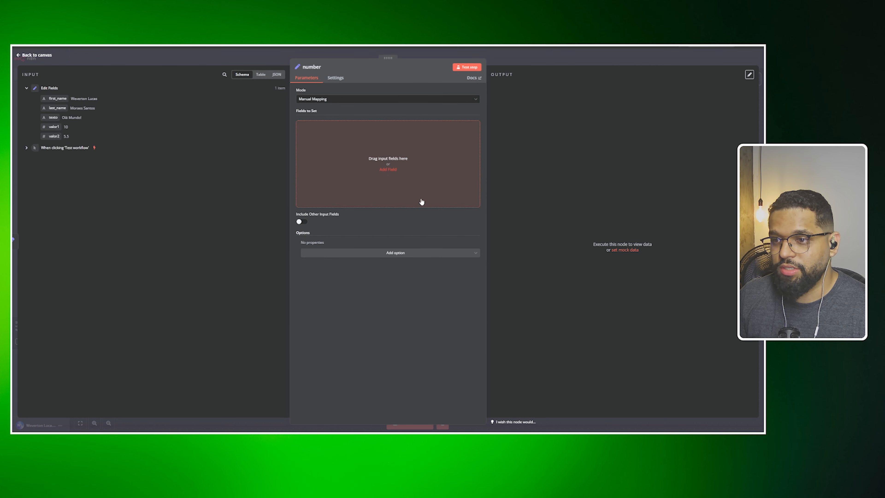
left_click(388, 169)
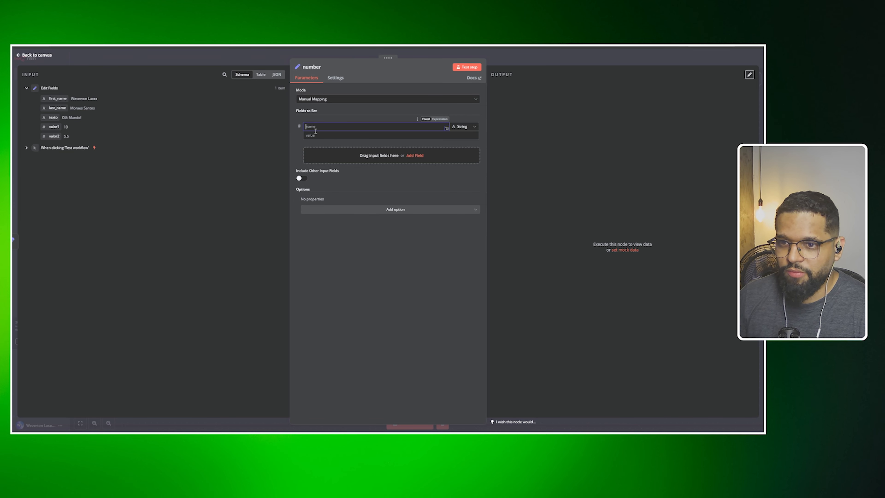
type("s")
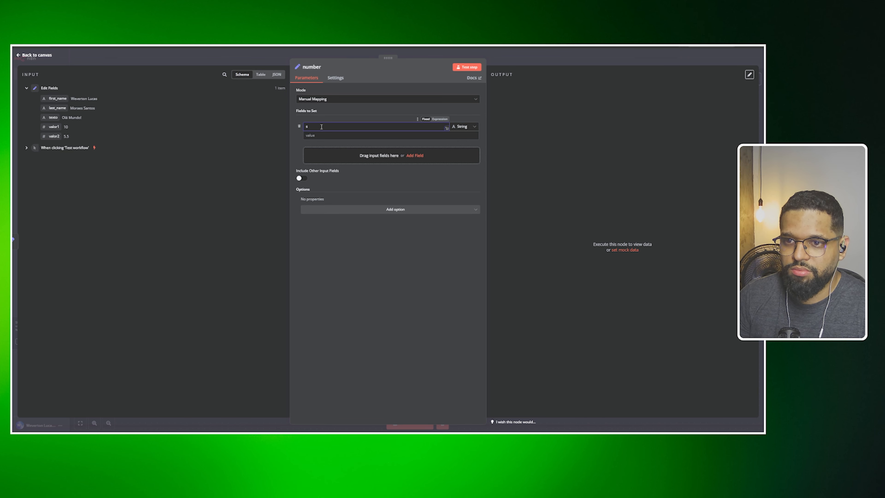
type("oma")
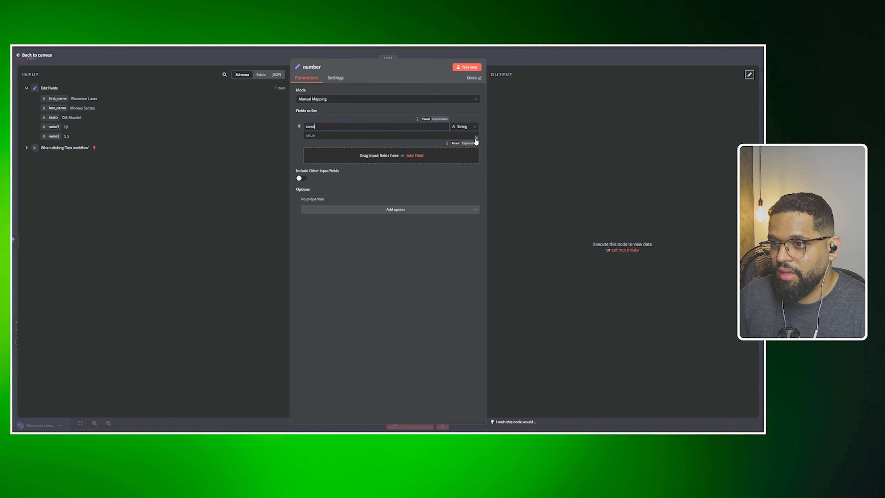
left_click(472, 130)
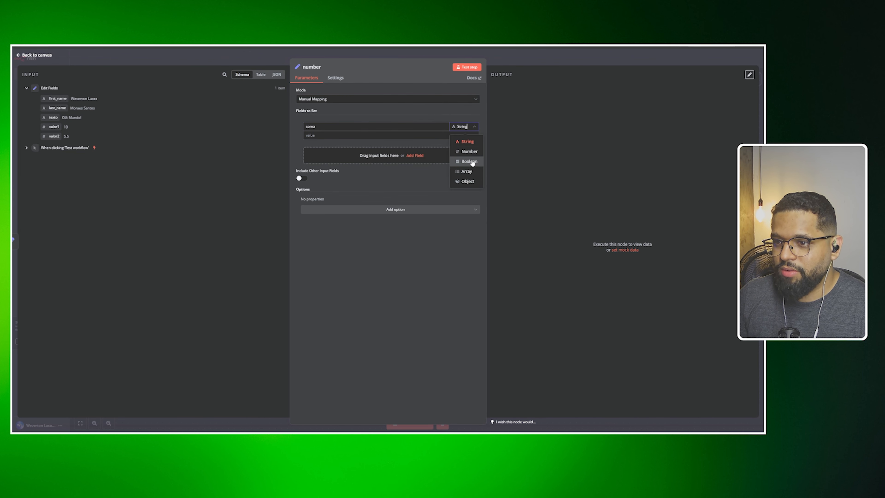
left_click(466, 154)
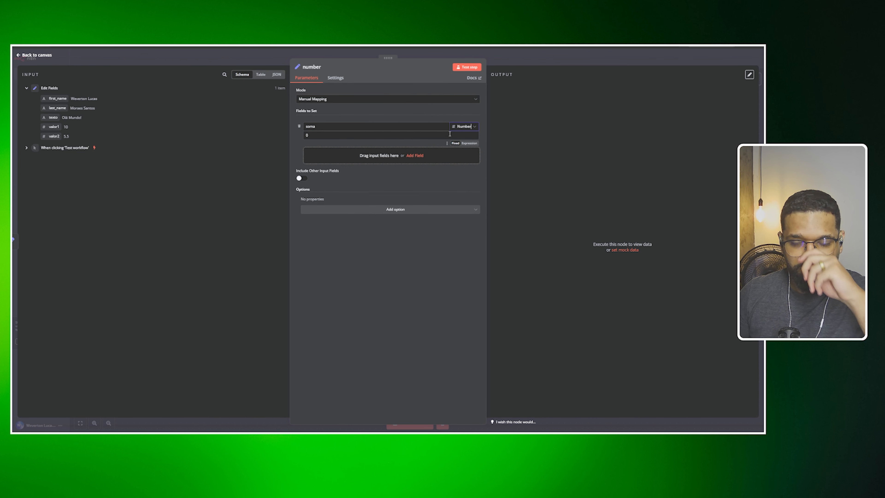
Set the soma field's value to the expression {{ $json.valor1 + $json.valor2 }} and test the node.
left_click(471, 144)
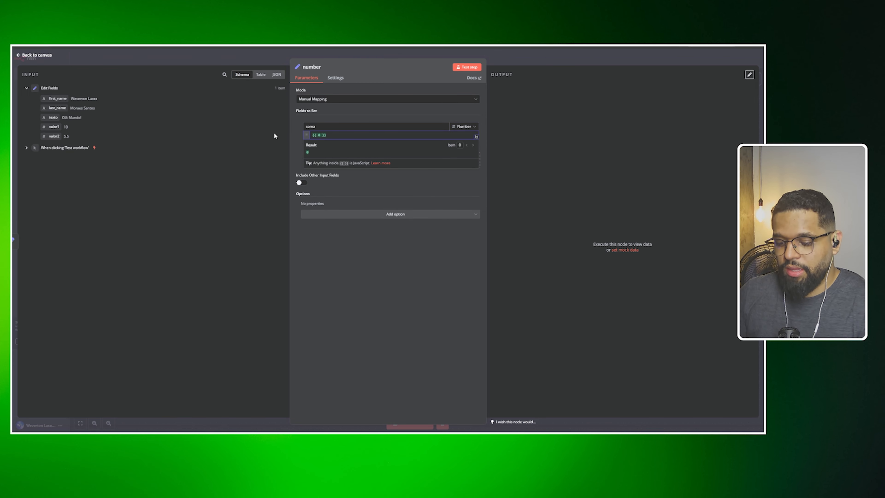
key("BackSpace")
left_click_drag(54, 127, 318, 136)
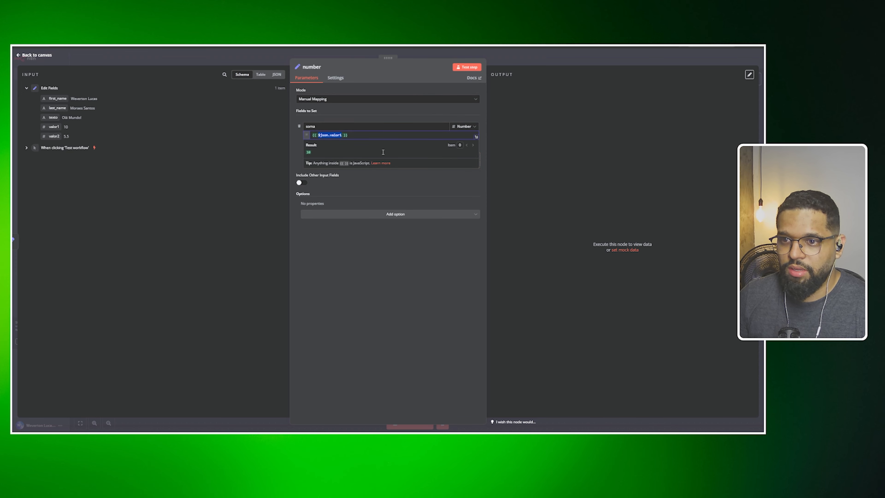
key("BackSpace")
key("ctrl+z")
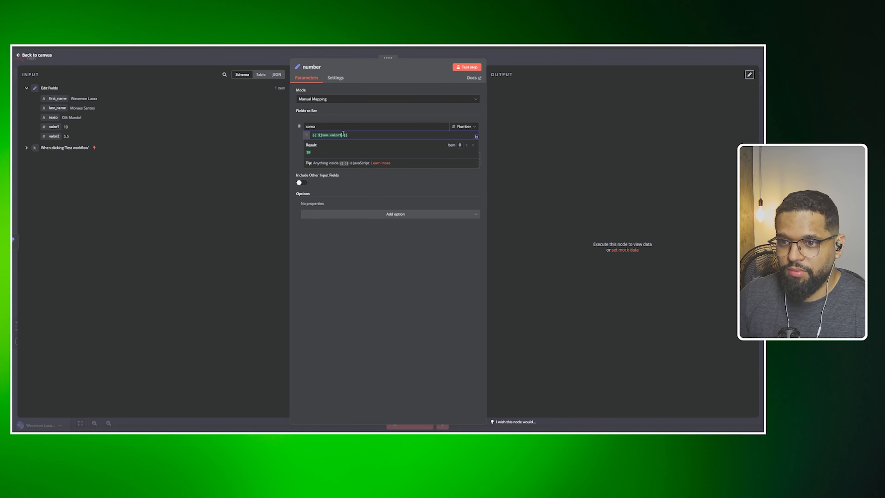
type("+")
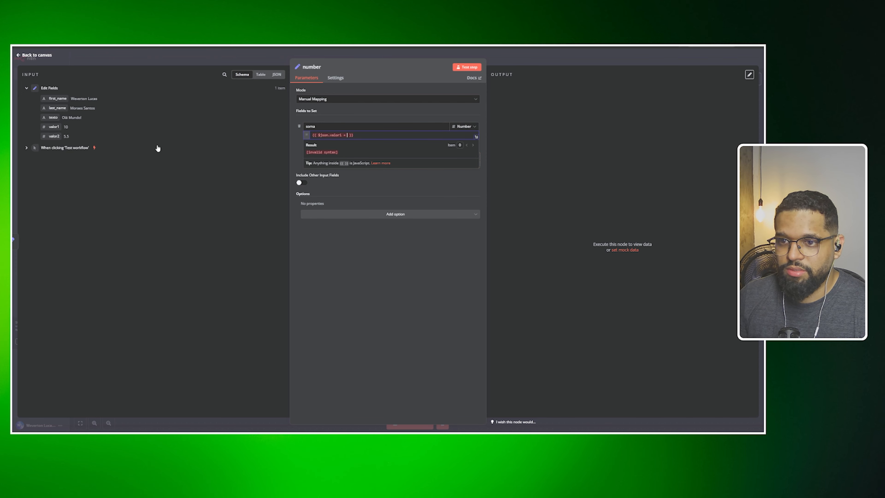
left_click_drag(72, 137, 356, 139)
left_click(557, 138)
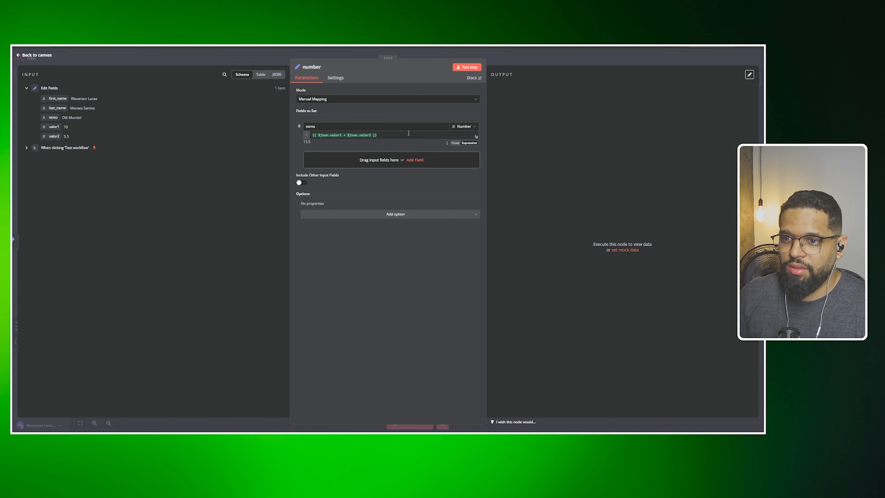
left_click(467, 67)
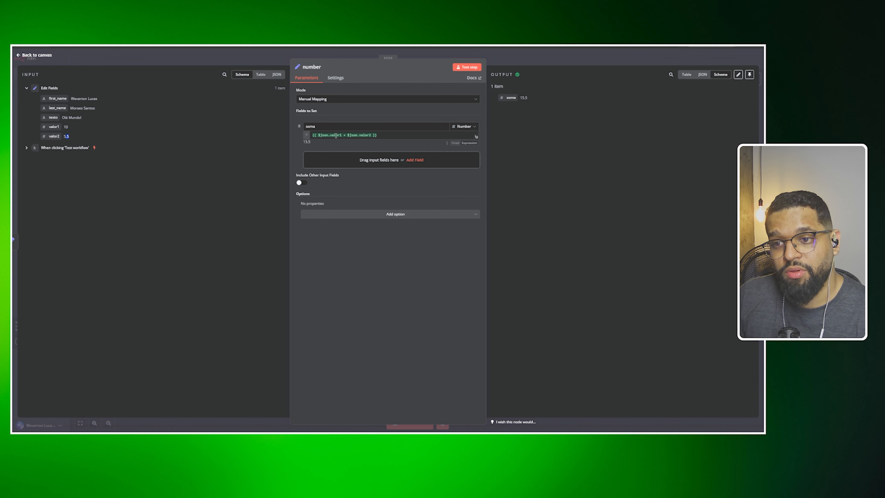
Add a second string field named "validacao" to the number node and switch its value to an expression.
left_click(339, 160)
left_click(331, 155)
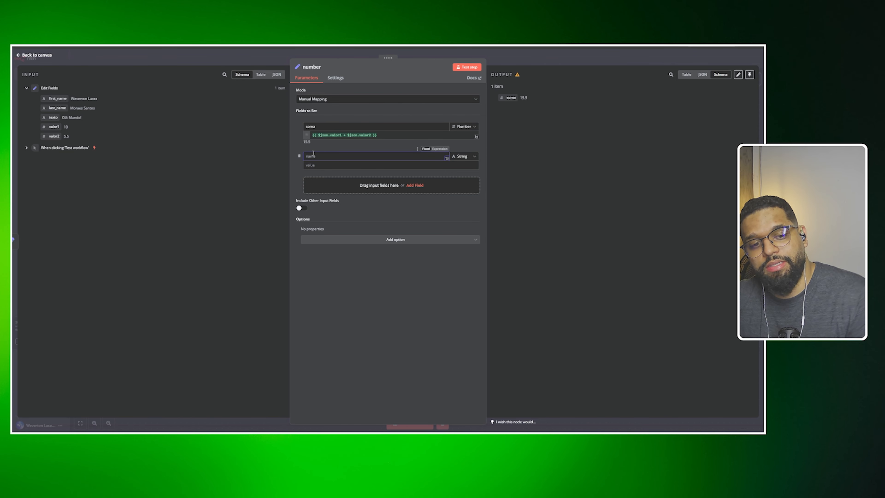
left_click(313, 155)
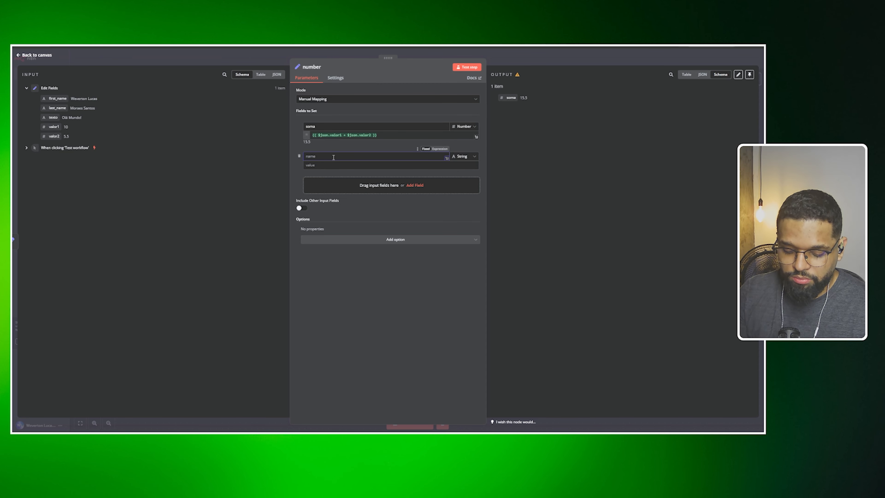
type("validacao")
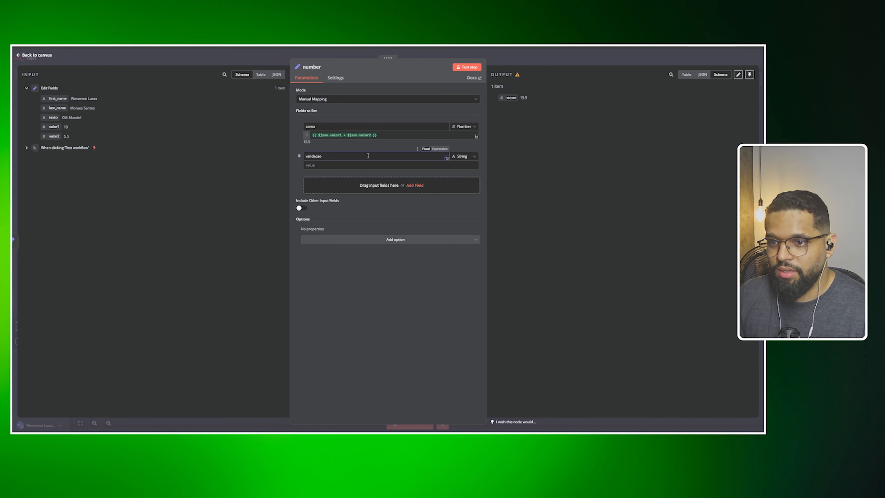
left_click(470, 172)
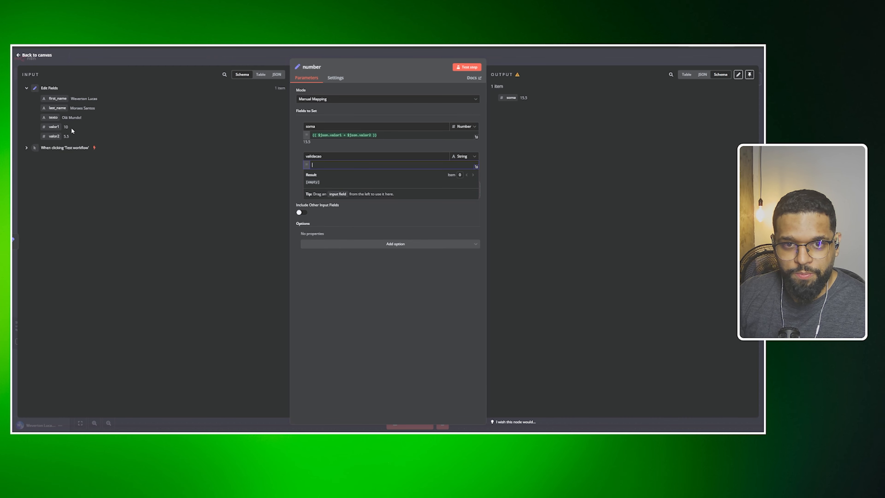
Set the validacao expression to {{ $json.valor1 > 50 ? "Maior" : "Menor" }}.
left_click_drag(55, 127, 335, 166)
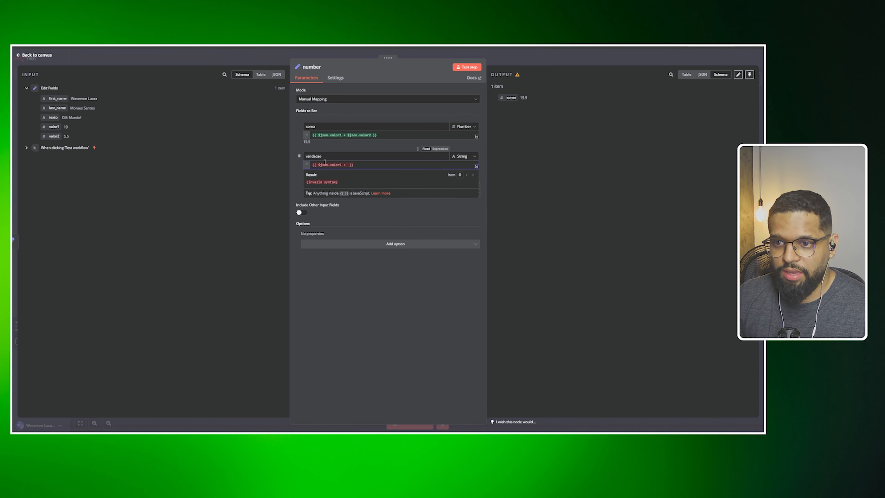
type("0")
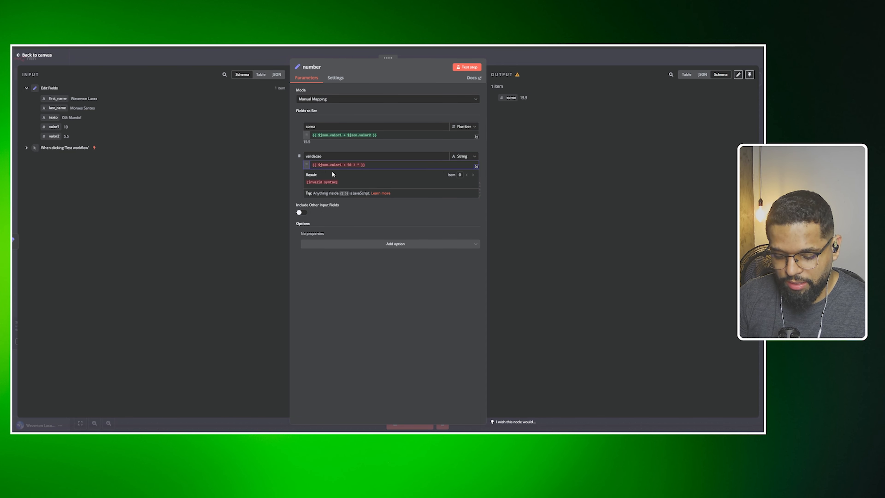
type("Mai")
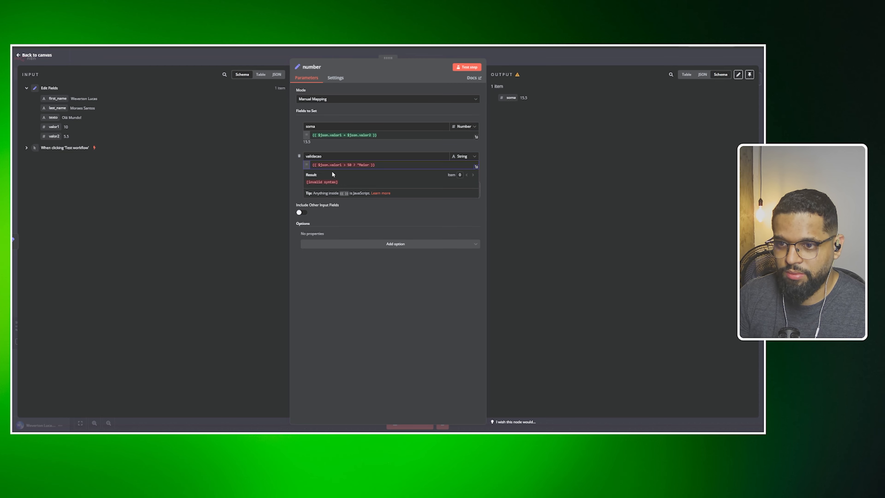
type("or")
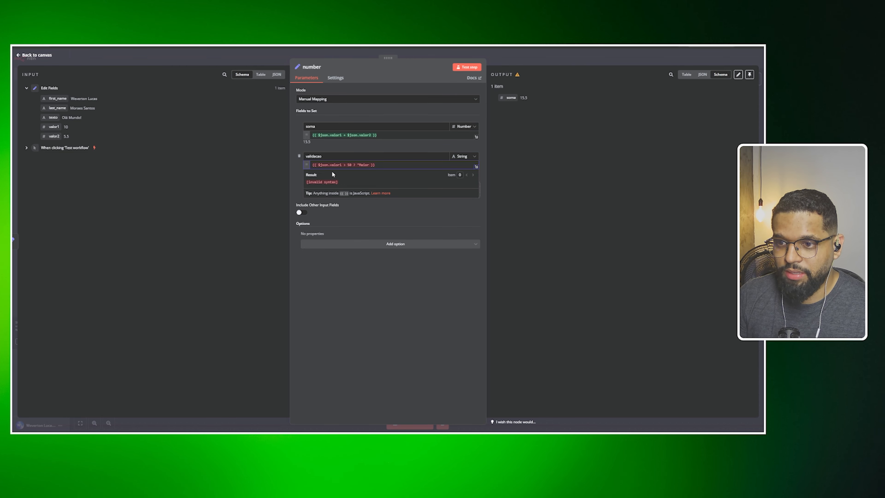
type("\"")
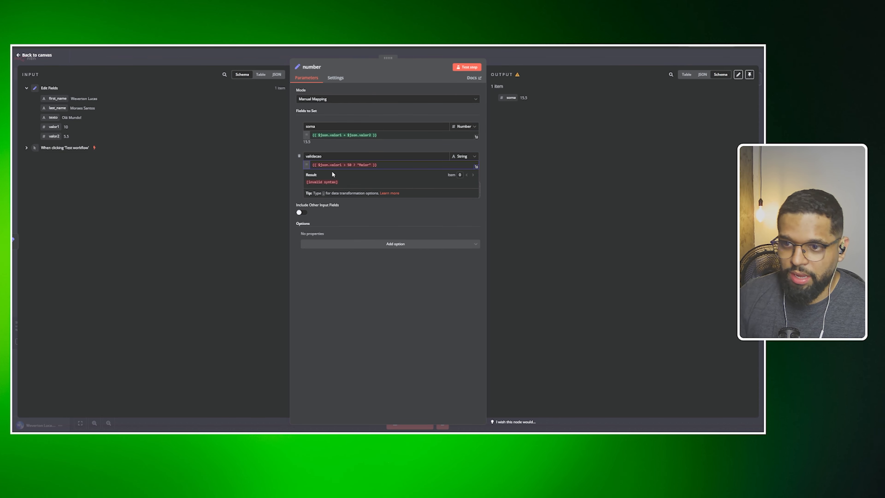
double_click(355, 165)
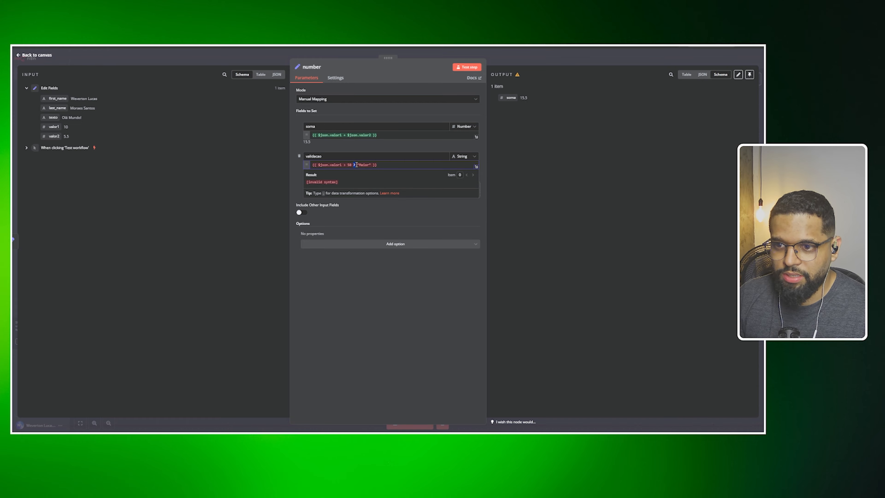
left_click(372, 164)
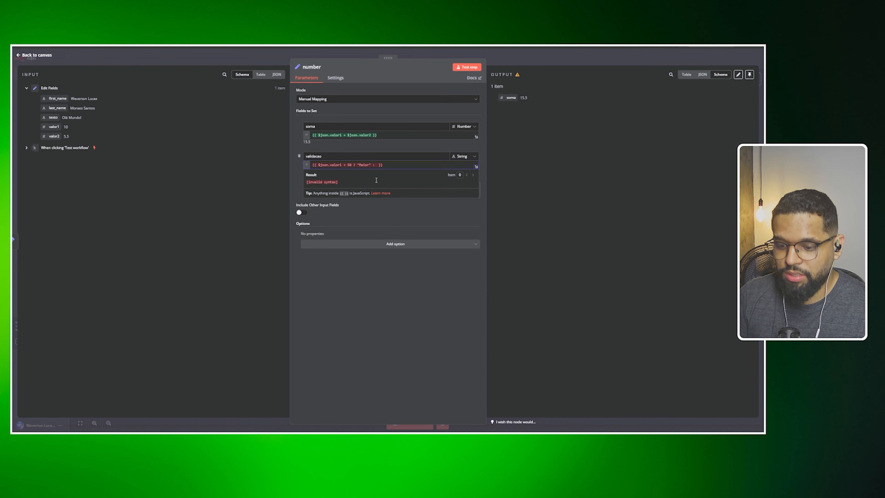
type(": \"Menor")
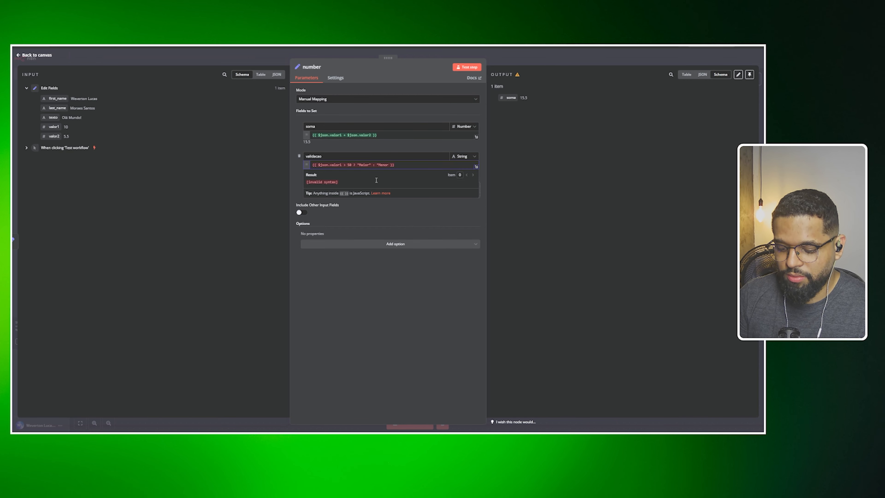
type("\"")
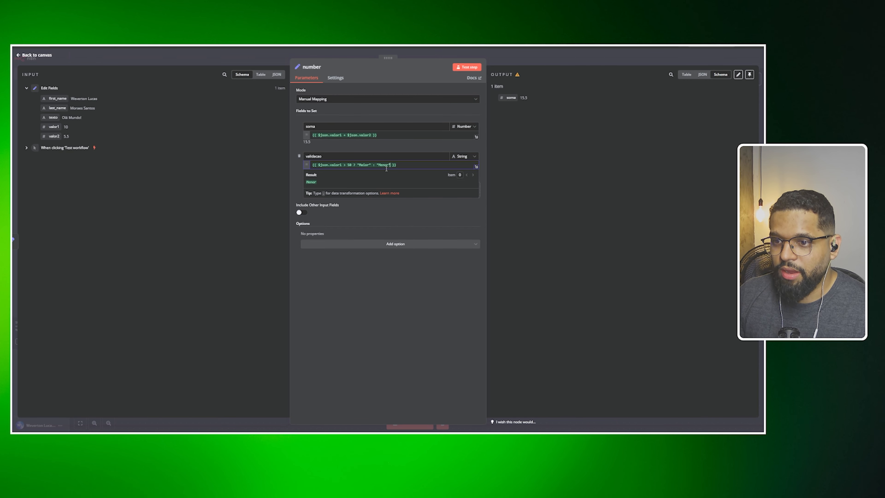
Shorten the validacao expression to {{ $json.valor1 > 50 }} by removing the "Maior"/"Menor" outcomes, and test the node.
left_click(398, 169)
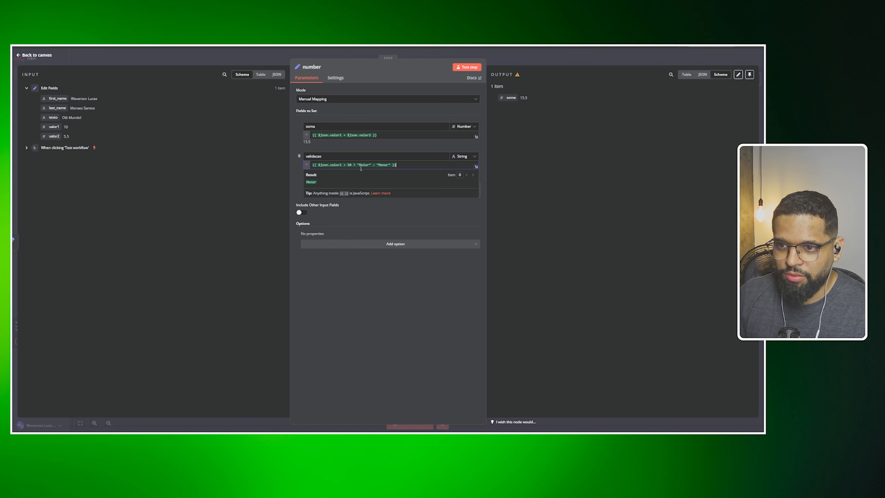
left_click_drag(353, 164, 391, 164)
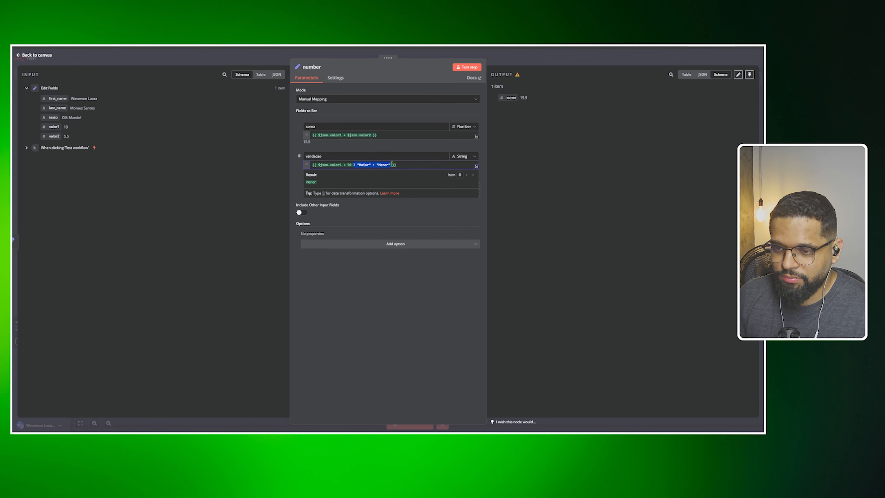
key("BackSpace")
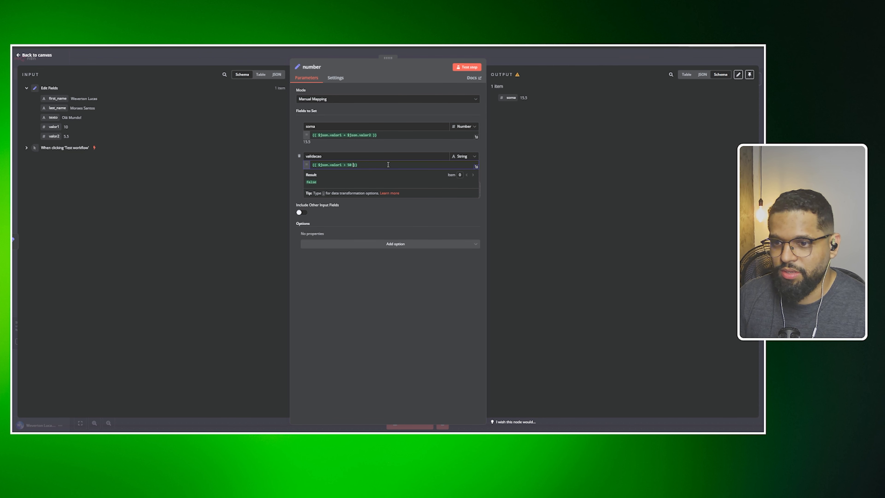
left_click(366, 147)
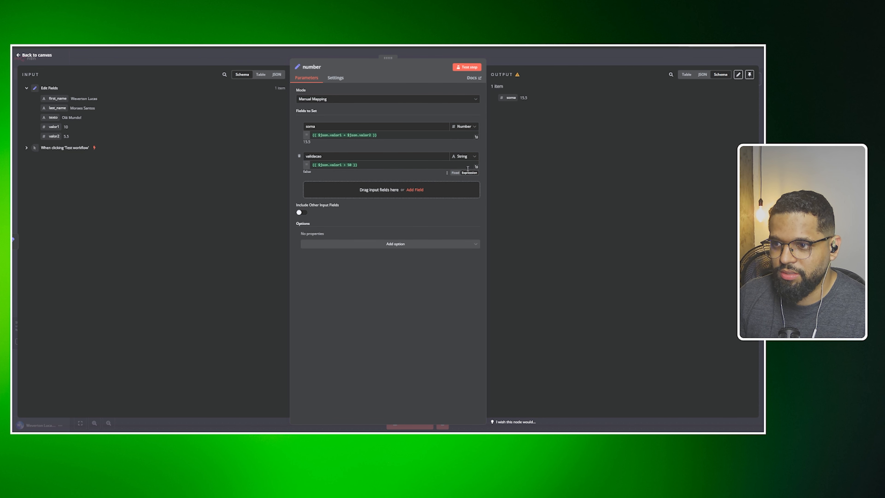
left_click(467, 67)
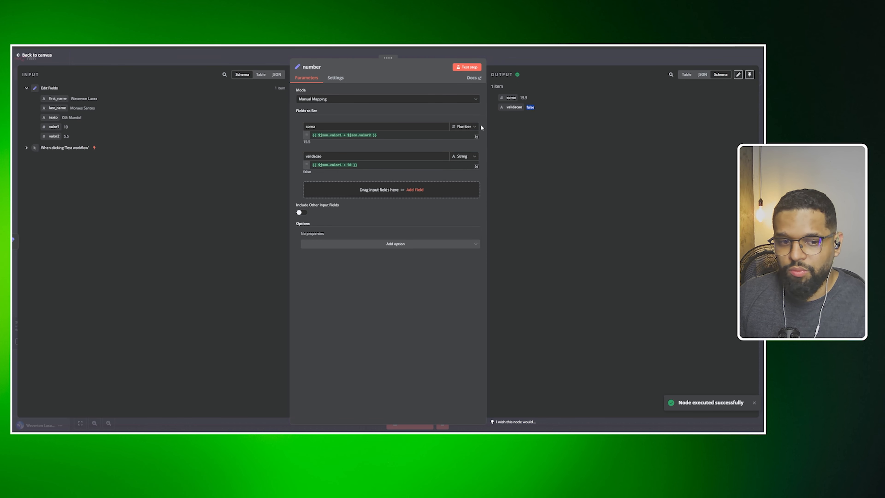
Change the validacao field's type to Boolean and test the node again.
left_click(460, 157)
left_click(469, 192)
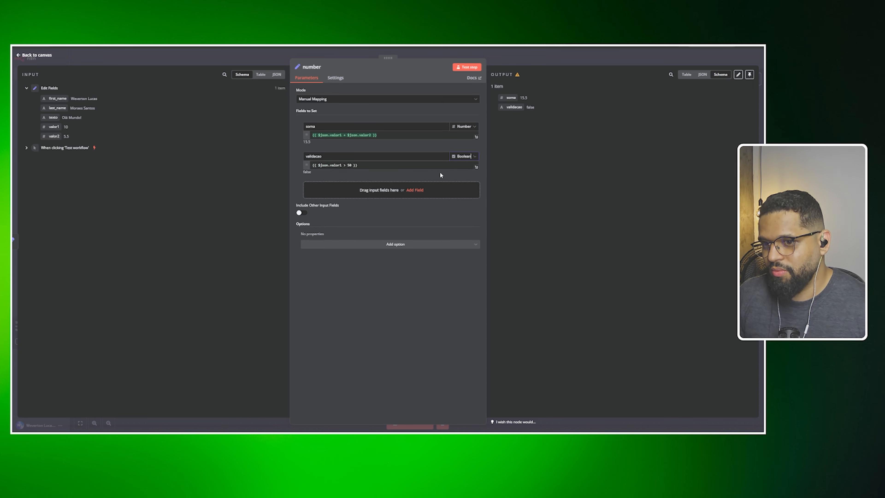
left_click(467, 67)
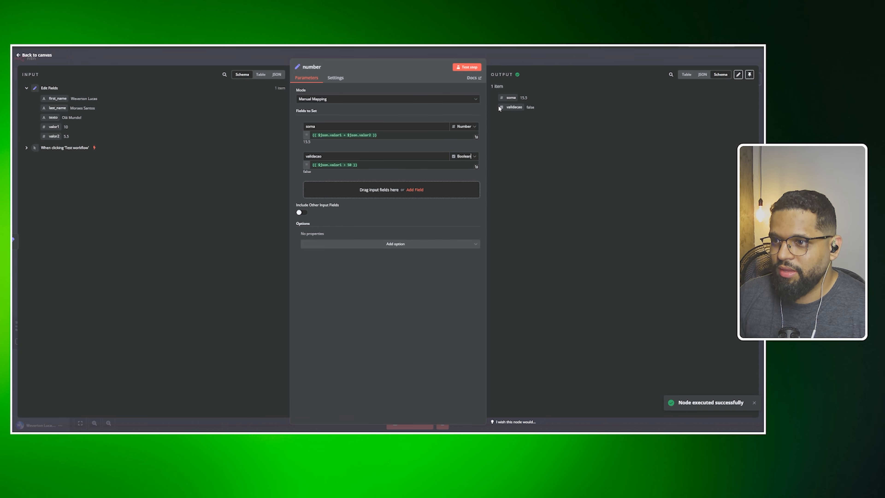
Restore the ternary outcomes so the validacao expression reads {{ $json.valor1 > 50 ? "Maior" : "Menor" }}.
left_click_drag(352, 165, 314, 164)
left_click(353, 165)
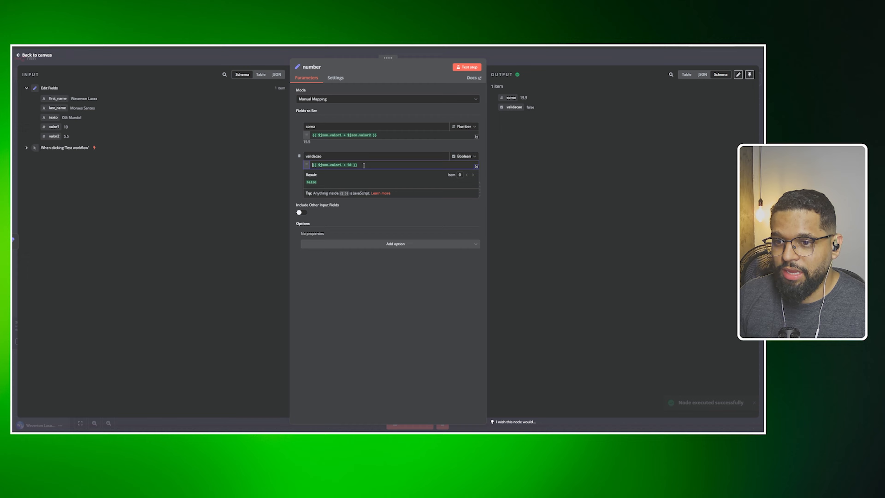
left_click(351, 163)
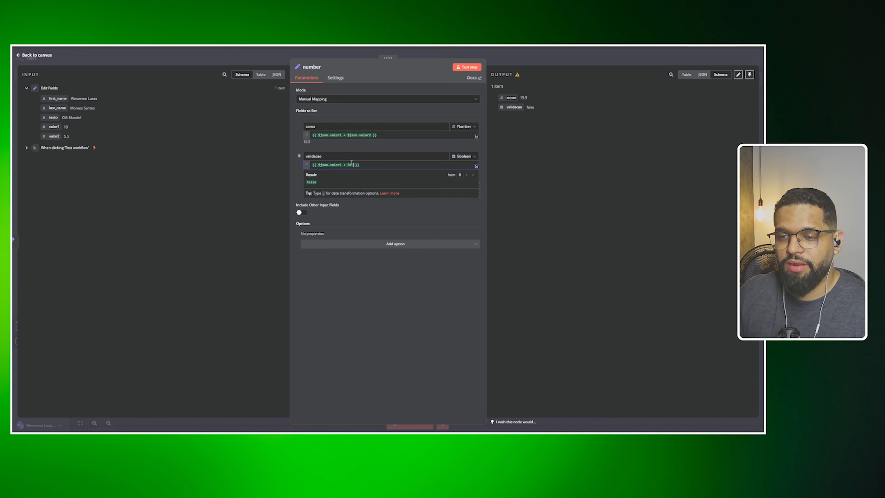
type("? \"Maior\" : \"Menor\"")
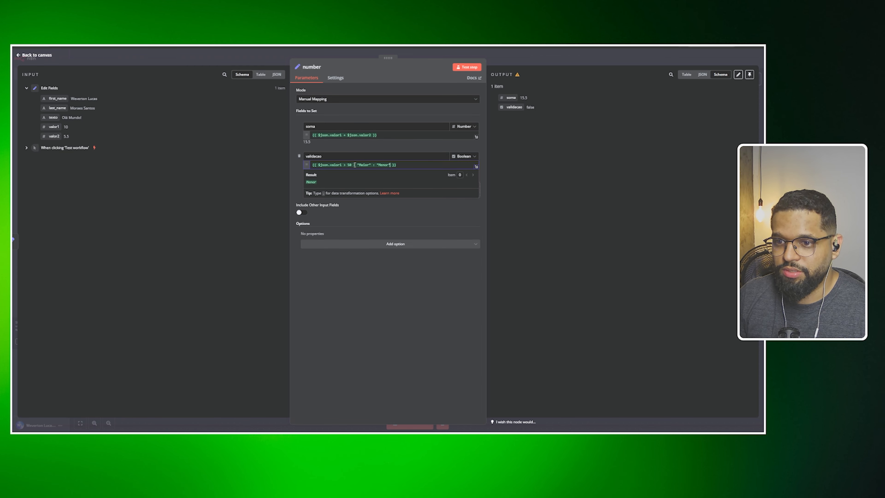
left_click(332, 164)
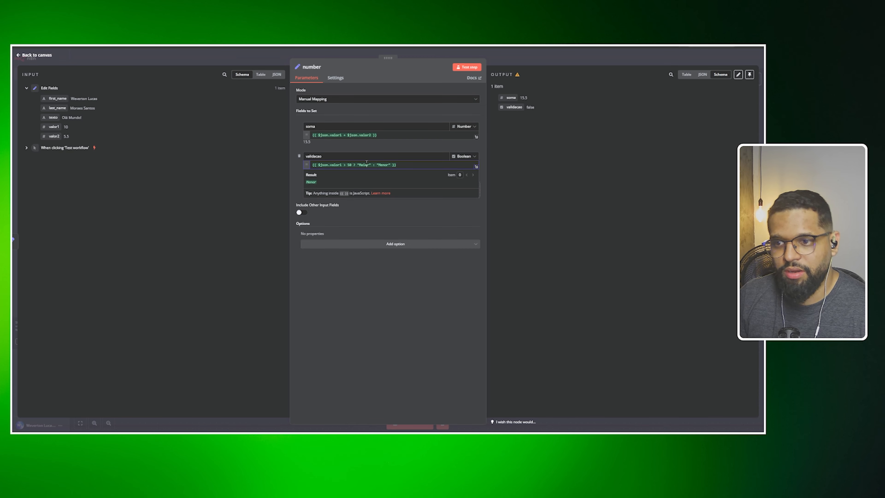
Set the validacao field's type back to String, test the number node, and return to the canvas.
left_click(464, 156)
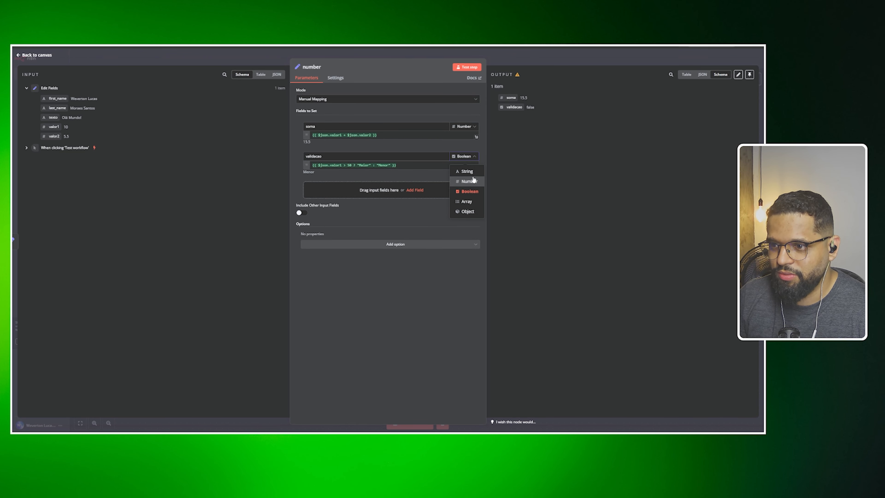
left_click(463, 173)
left_click(473, 69)
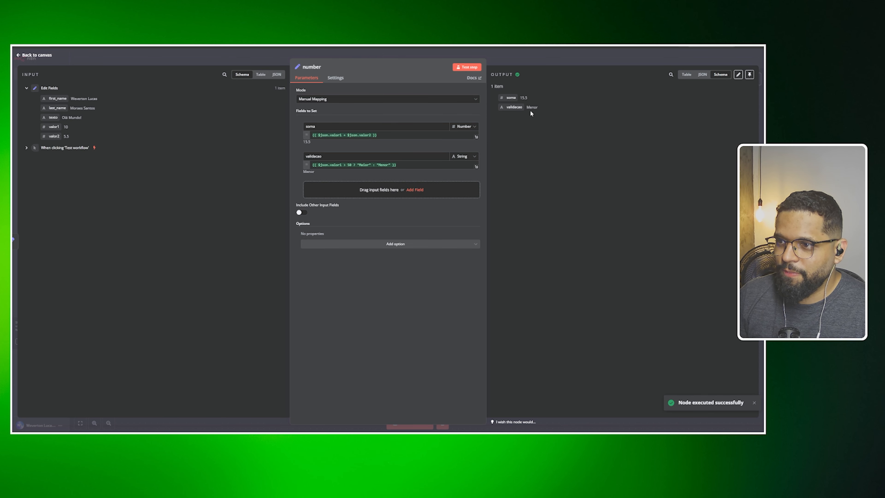
left_click_drag(527, 107, 538, 108)
key("Escape")
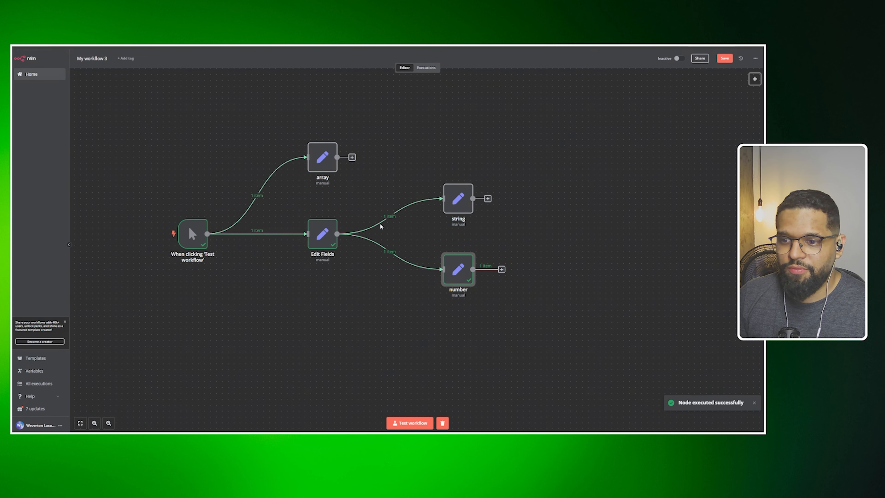
Set valor1 to 60 in the Edit Fields node, test that node, and return to the canvas.
double_click(325, 235)
left_click_drag(322, 210, 287, 212)
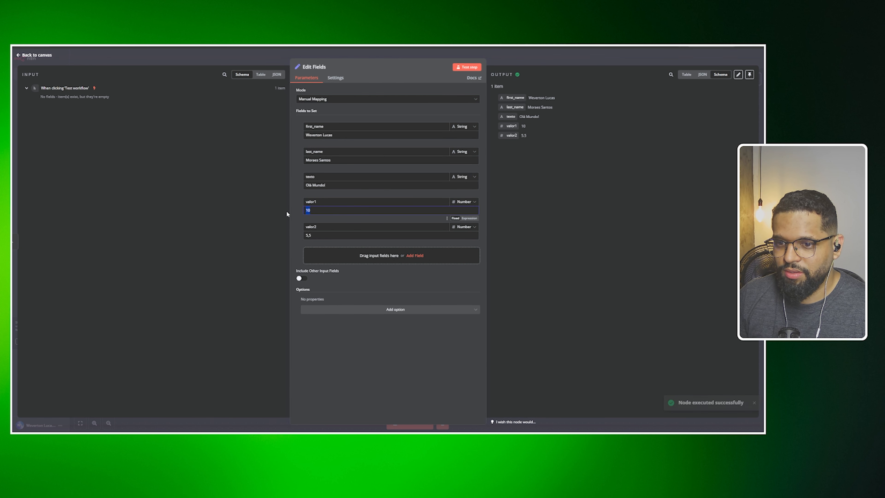
type("60")
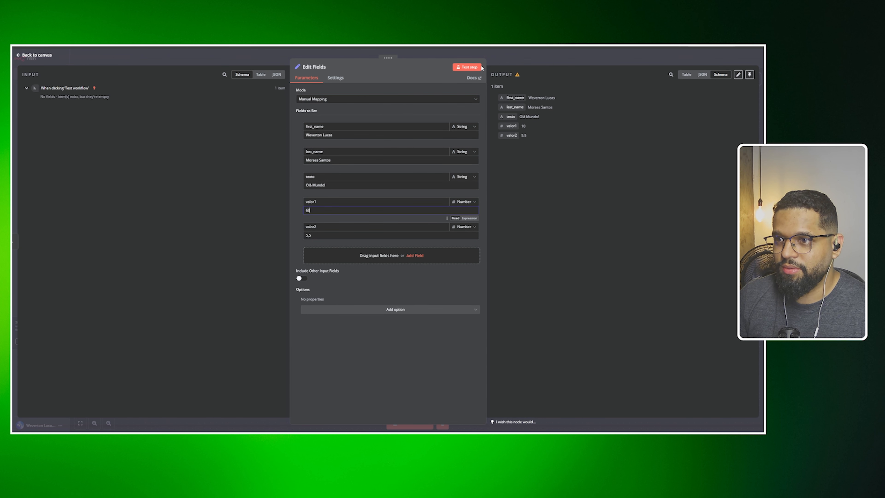
left_click(467, 67)
key("Escape")
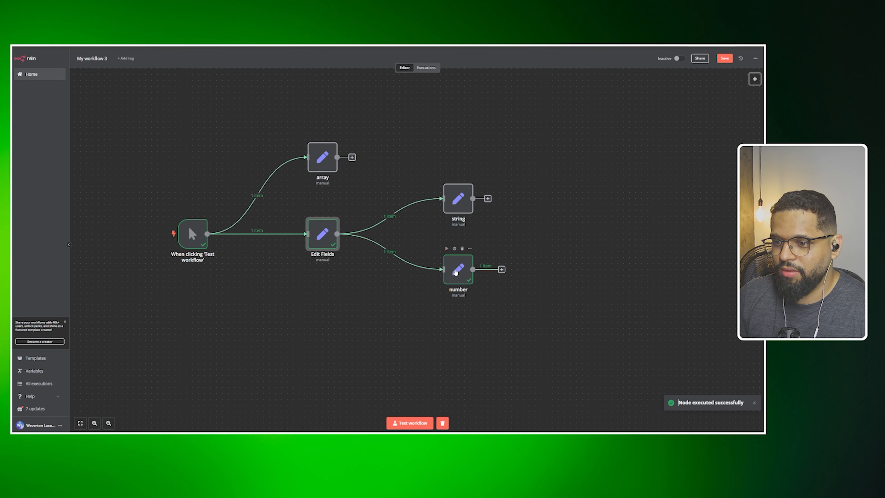
Open and rerun the number node with the updated input, and compare valor1 with the validacao output.
left_click(456, 272)
double_click(457, 272)
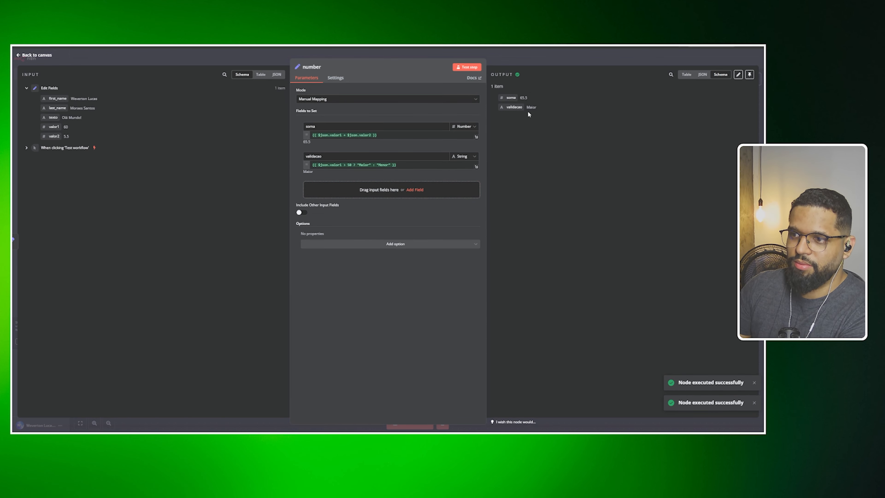
left_click(66, 127)
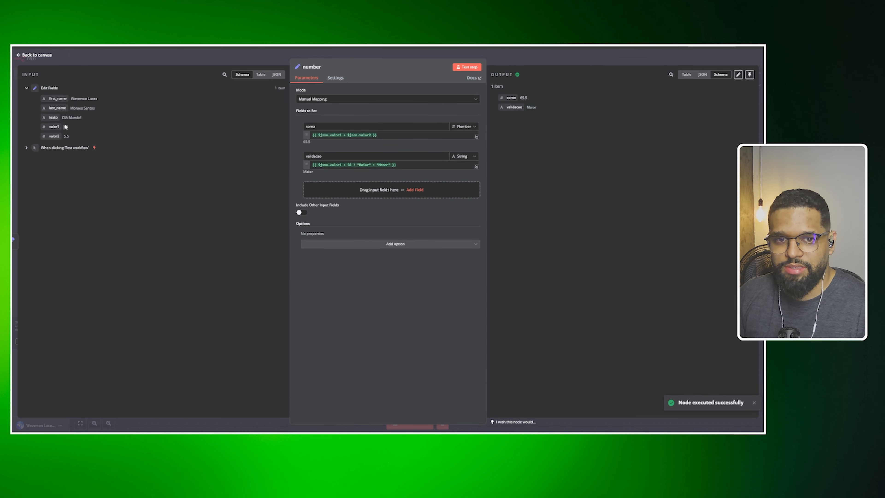
left_click(351, 164)
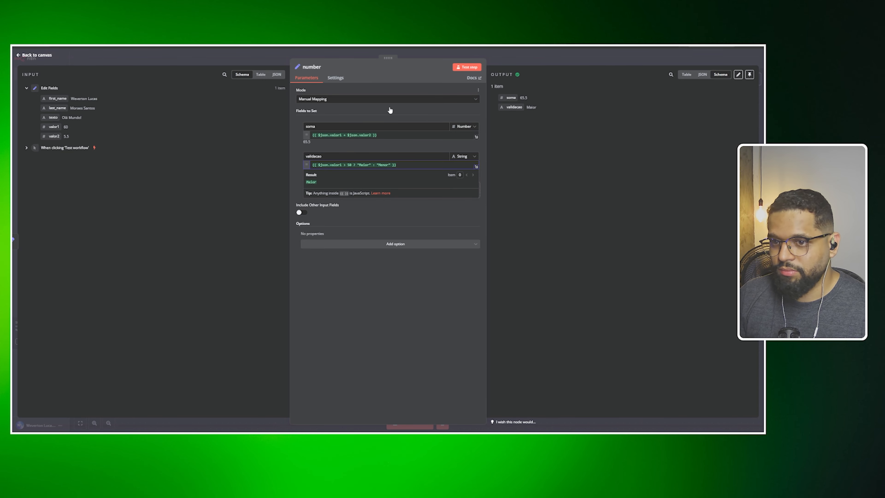
left_click(393, 151)
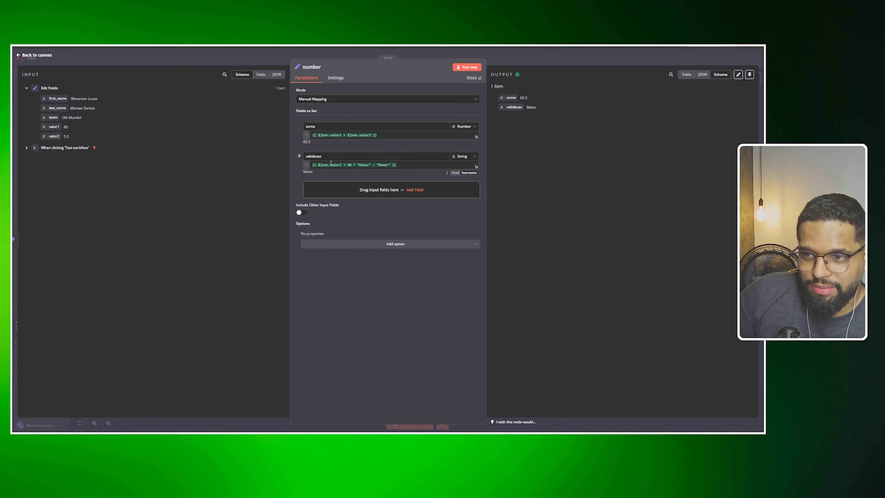
Add a third string field named "validacao2" to the number node and open its value in the full expression editor.
left_click(323, 188)
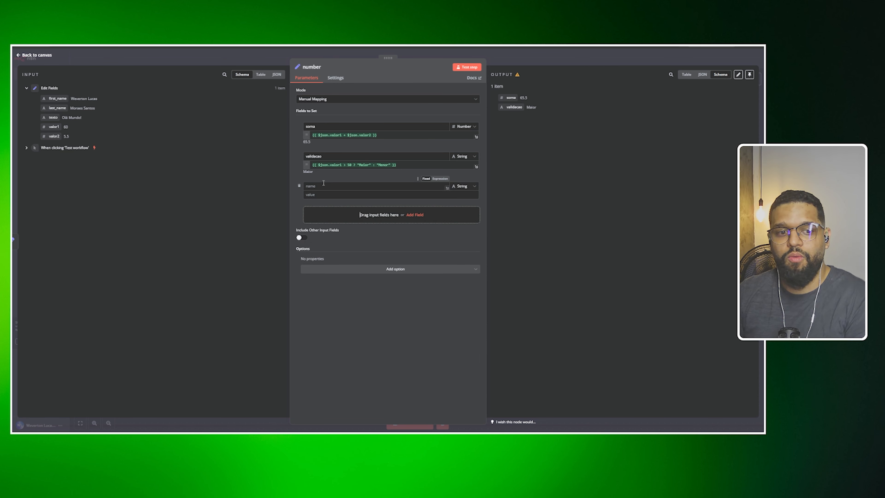
left_click(327, 186)
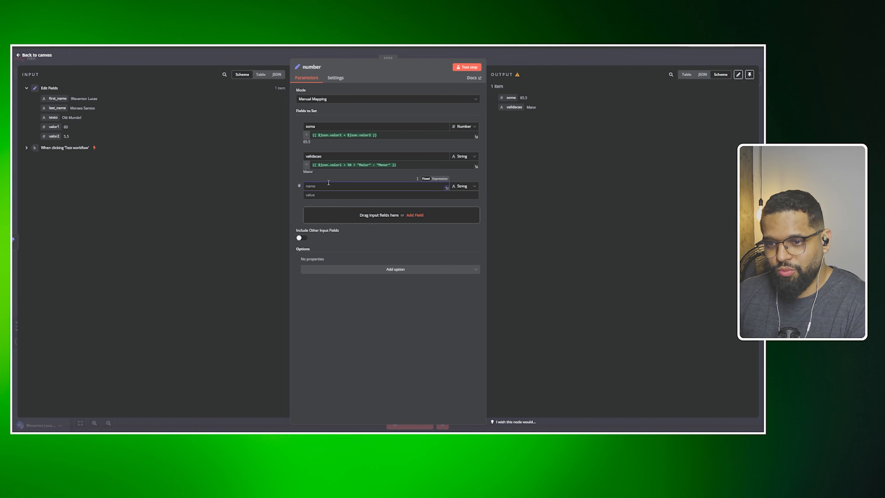
type("validacao2")
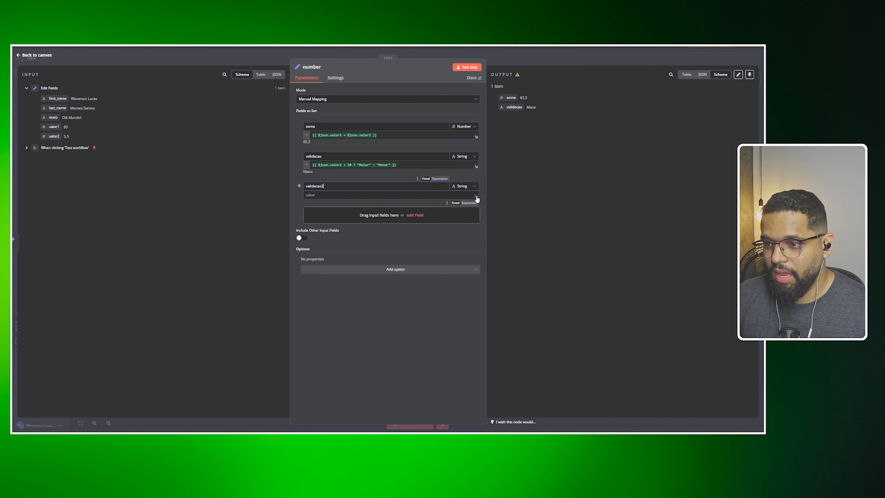
left_click(476, 197)
left_click(476, 197)
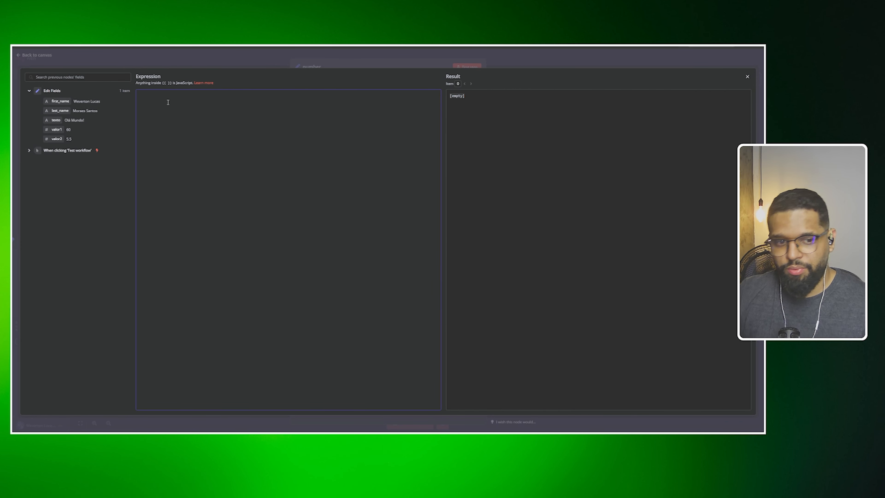
Start the validacao2 expression with a parenthesised arrow function, {{ (() => { }) }}, with an empty line in its body.
type("{{$json")
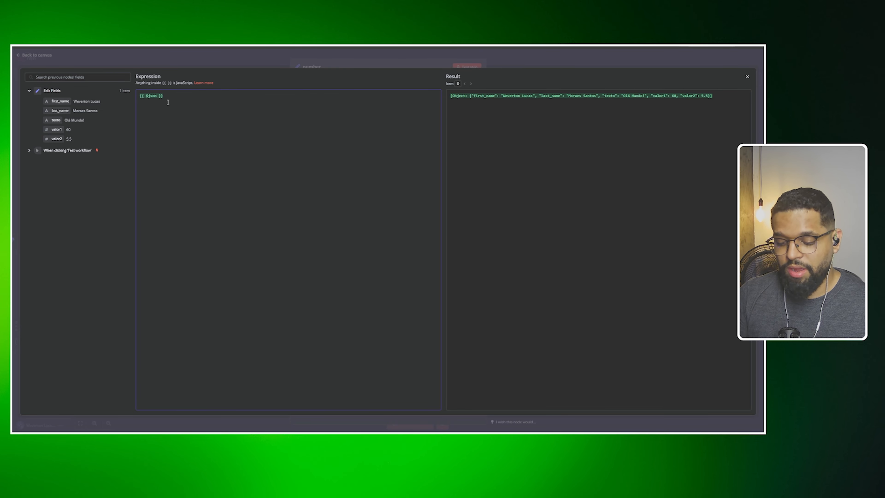
key("BackSpace")
key("BackSpace")
key("BackSpace")
key("BackSpace")
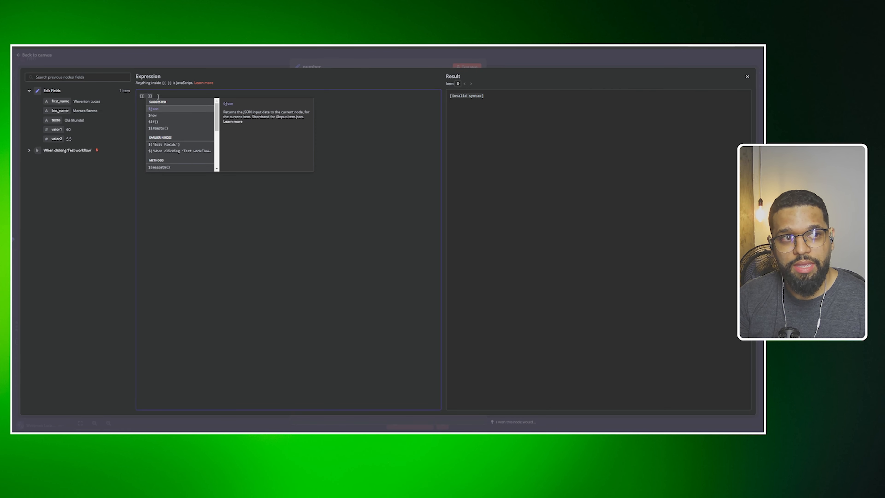
key("Escape")
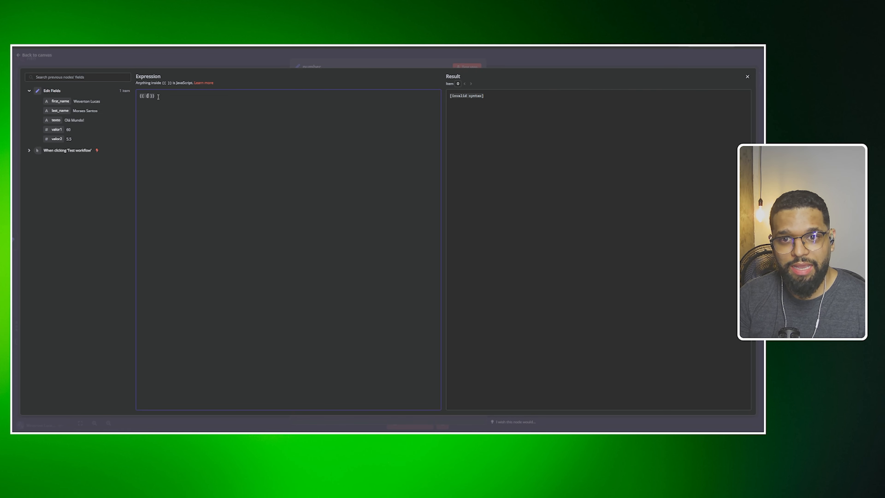
type("()")
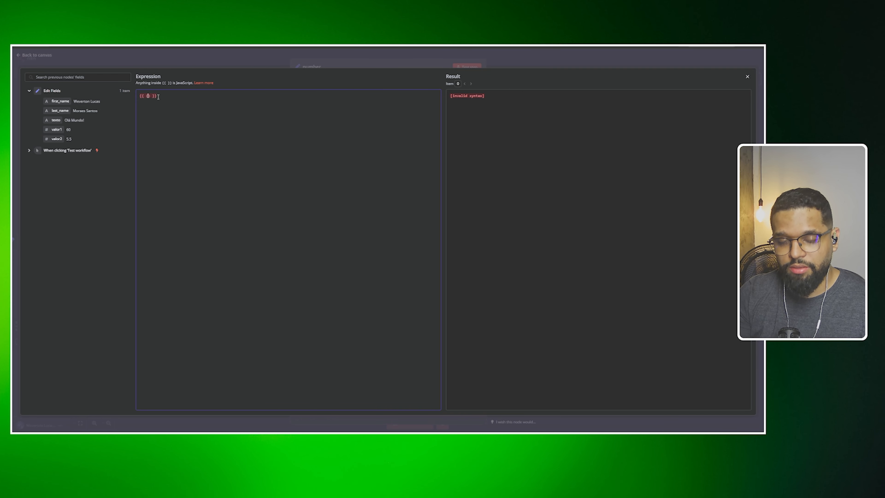
type("()")
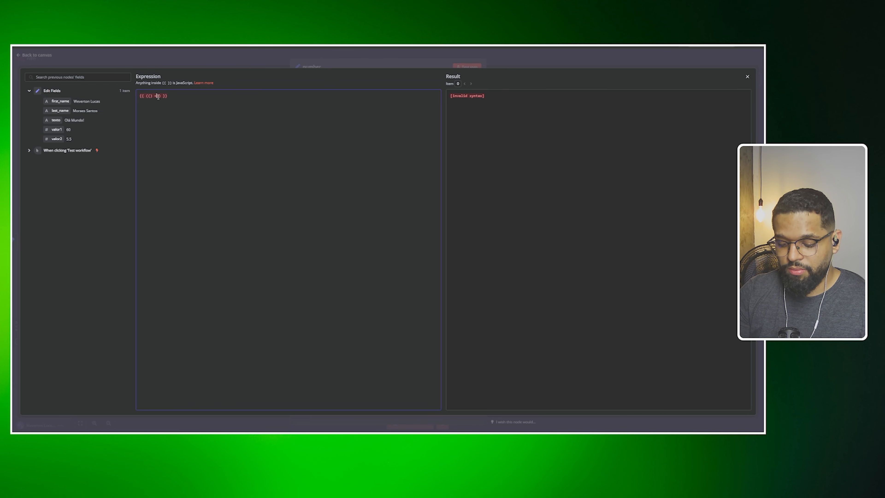
type(" => {")
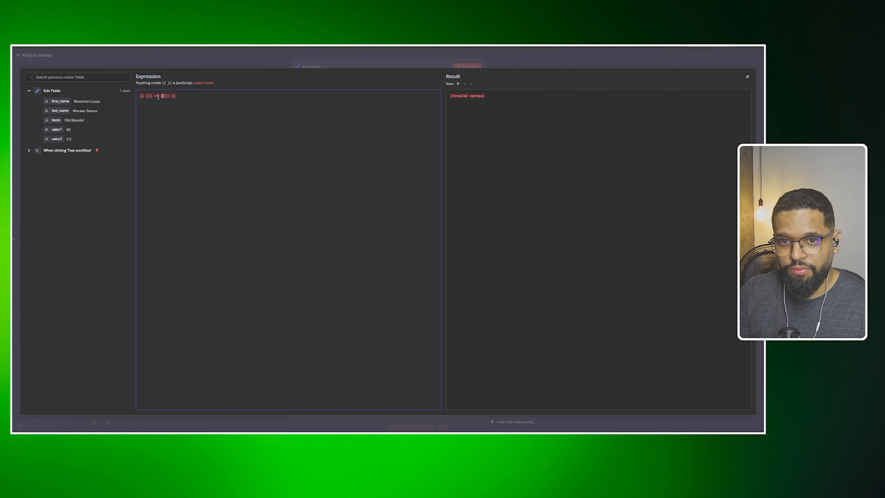
key("Return")
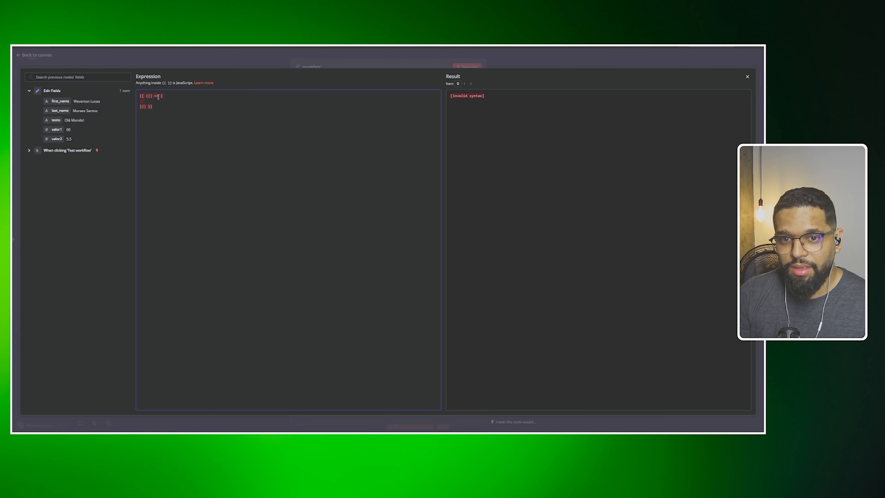
Add an if condition to the function body that returns "Muito Alto" when $json.valor1 is greater than 100.
type("if(")
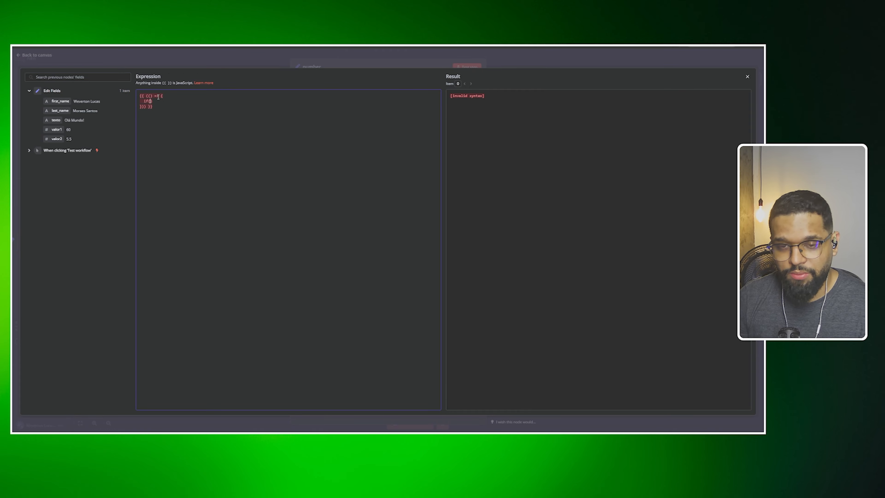
left_click_drag(56, 129, 149, 102)
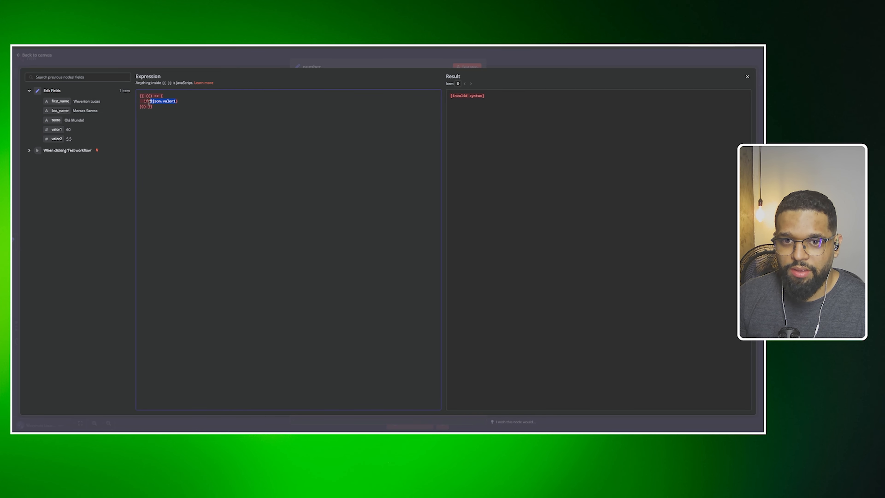
left_click(191, 99)
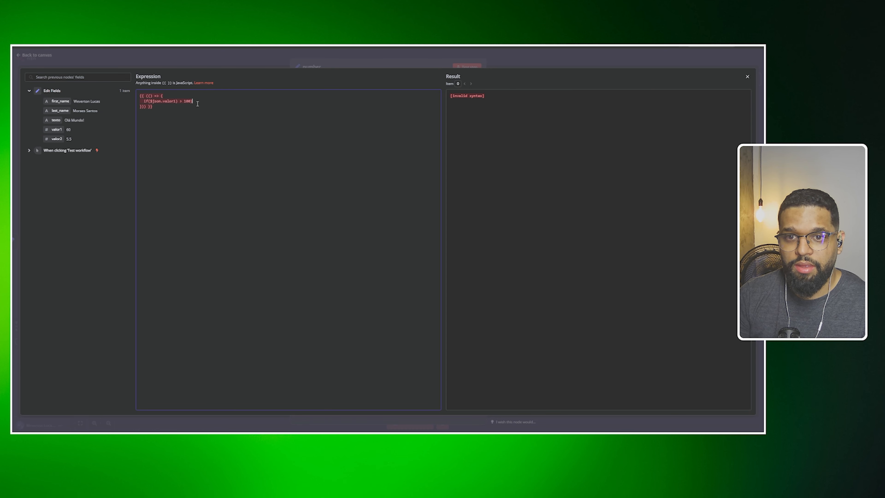
type("return")
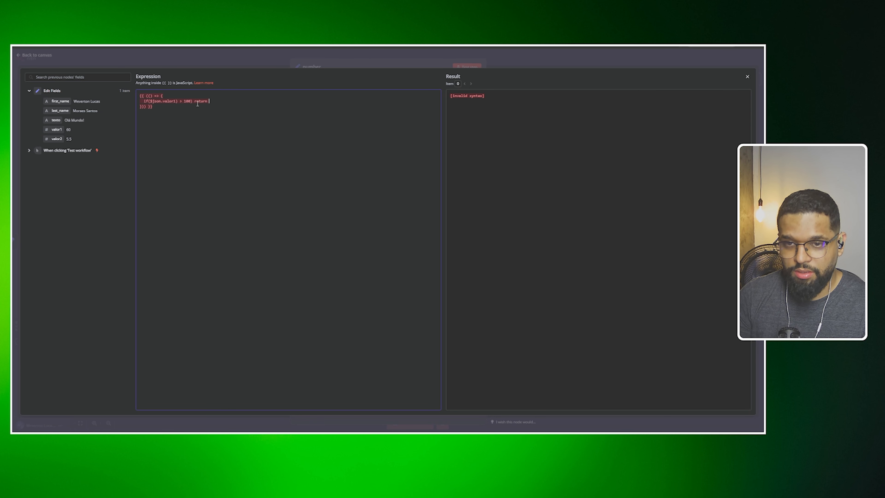
type(" \"M")
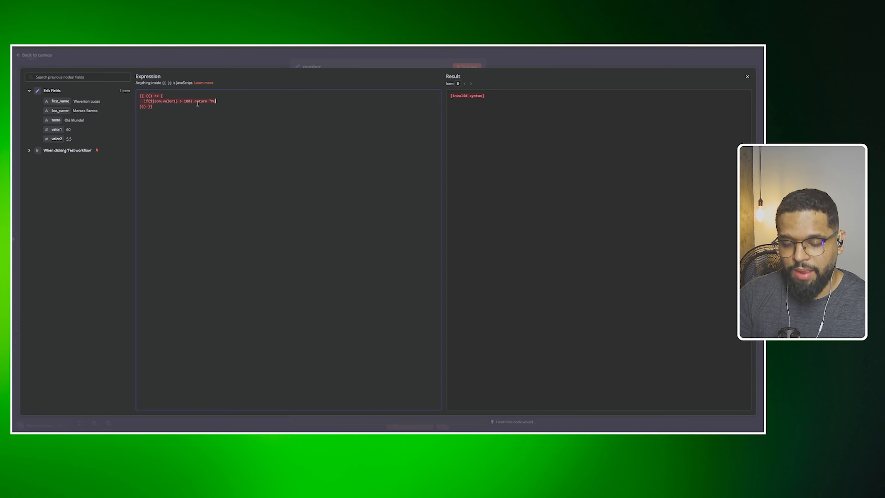
type("uito Alto\";")
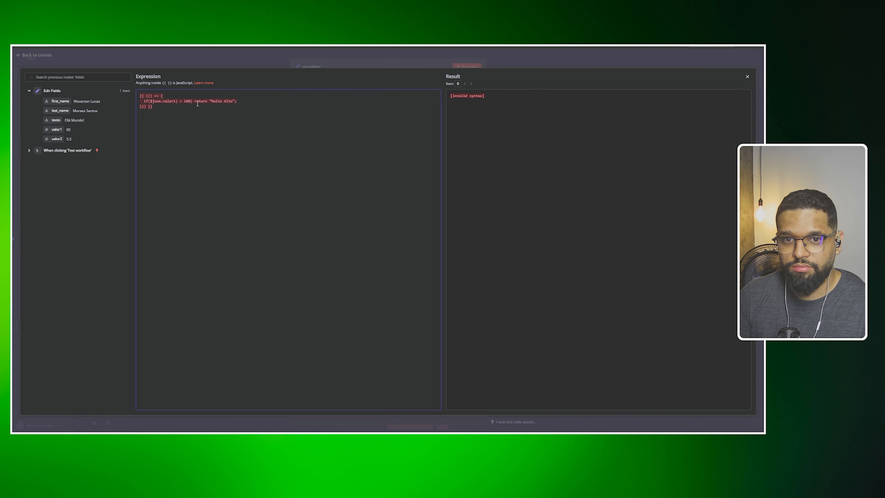
Add a second if line that returns "Valor alto" when $json.valor1 is greater than 50.
key("Return")
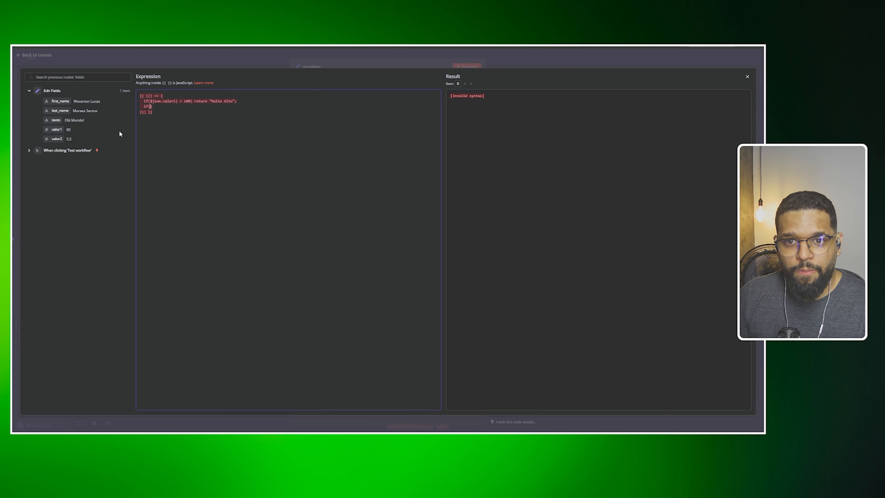
left_click_drag(57, 130, 151, 106)
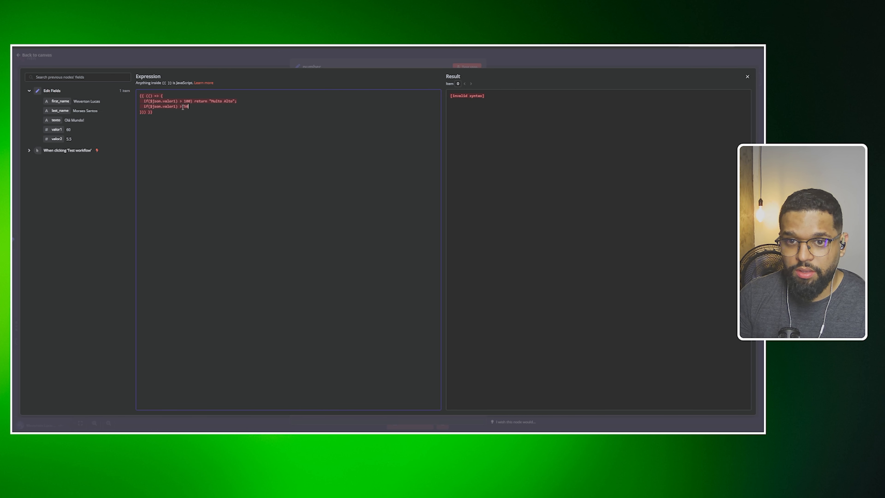
type("> 50) return ")
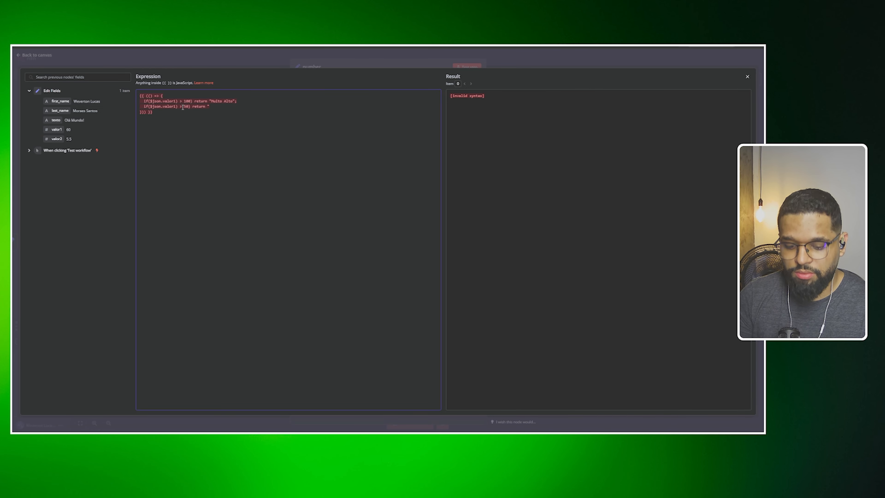
type("\"Valor alto\";")
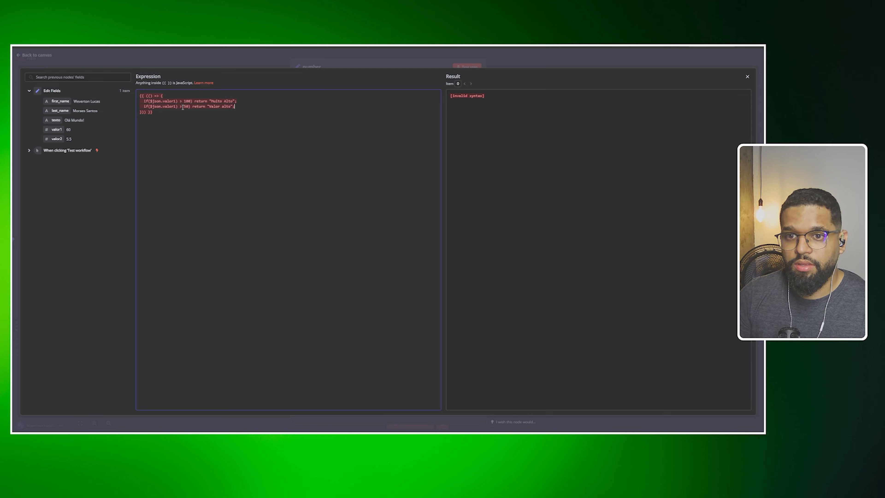
Finish the function with return "Baixo"; and a trailing () call, and test the number node.
key("Return")
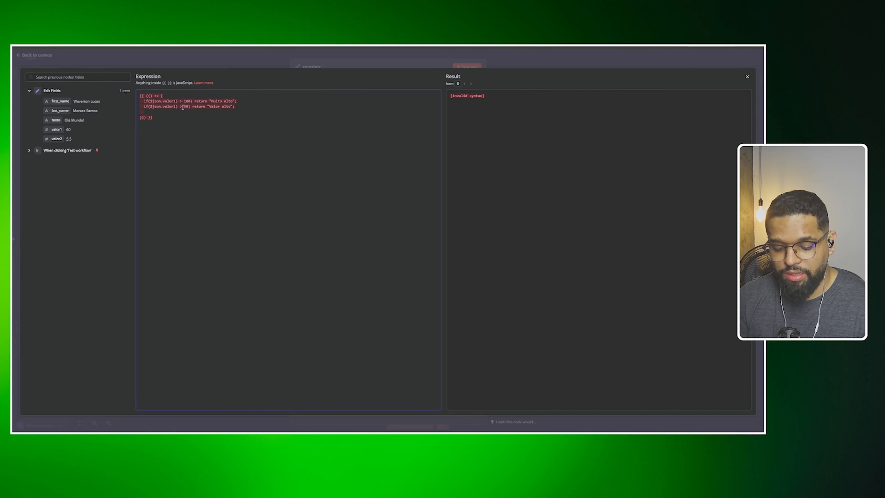
type("return \"Ba")
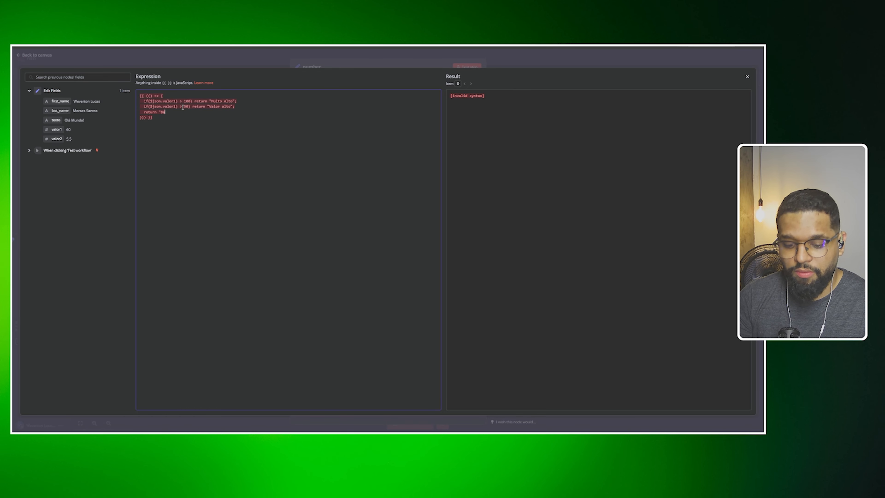
type("ixo\";")
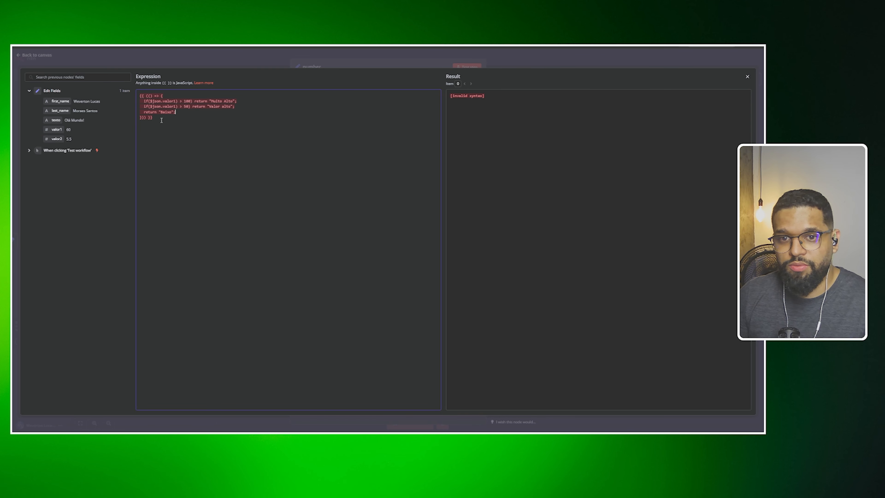
key("Escape")
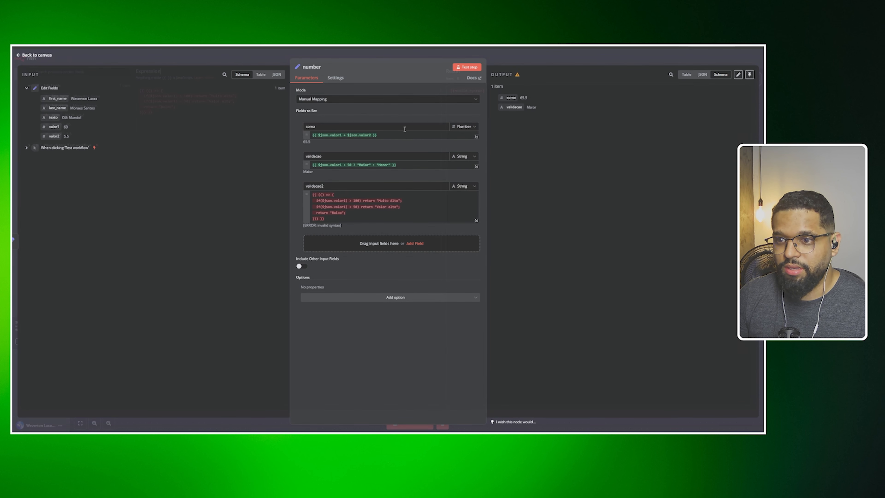
left_click(467, 67)
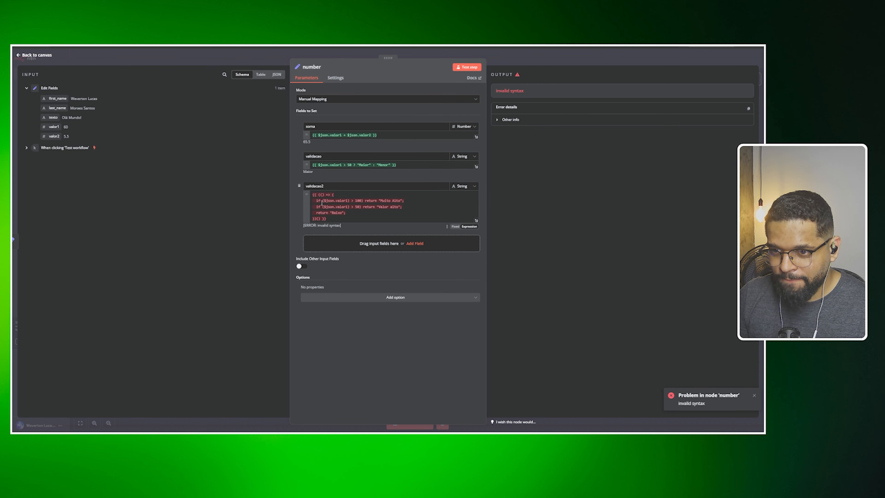
Remove the stray closing parenthesis after $json.valor1 in both validacao2 if conditions and test the number node again.
left_click(352, 202)
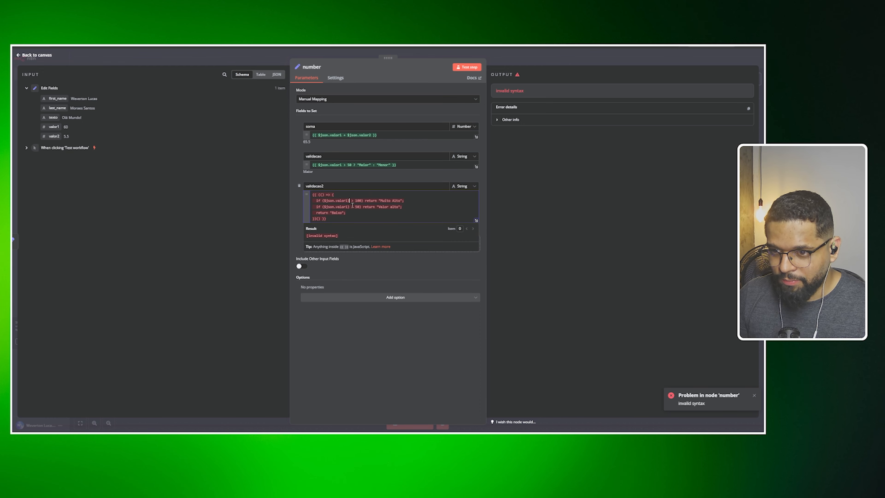
key("BackSpace")
left_click(348, 207)
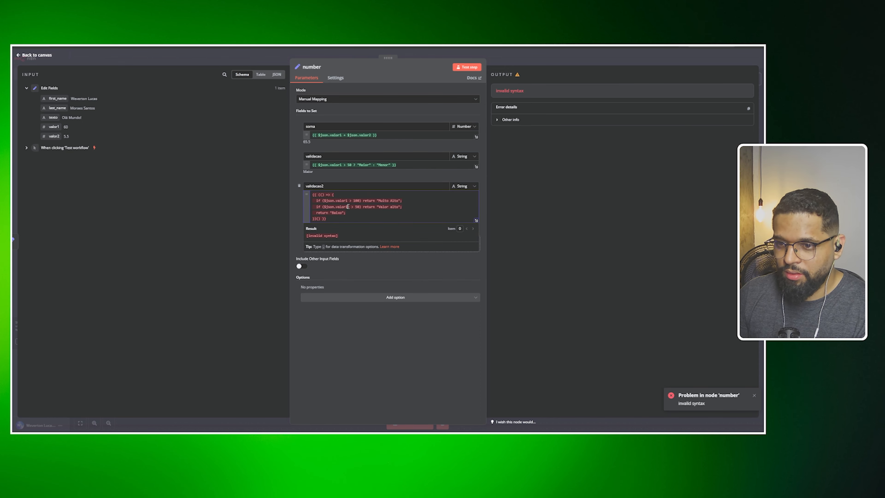
key("BackSpace")
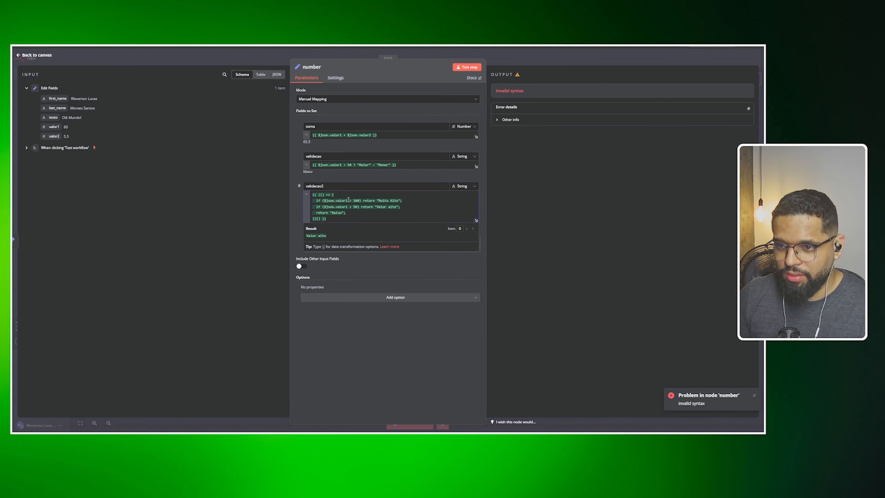
left_click(345, 201)
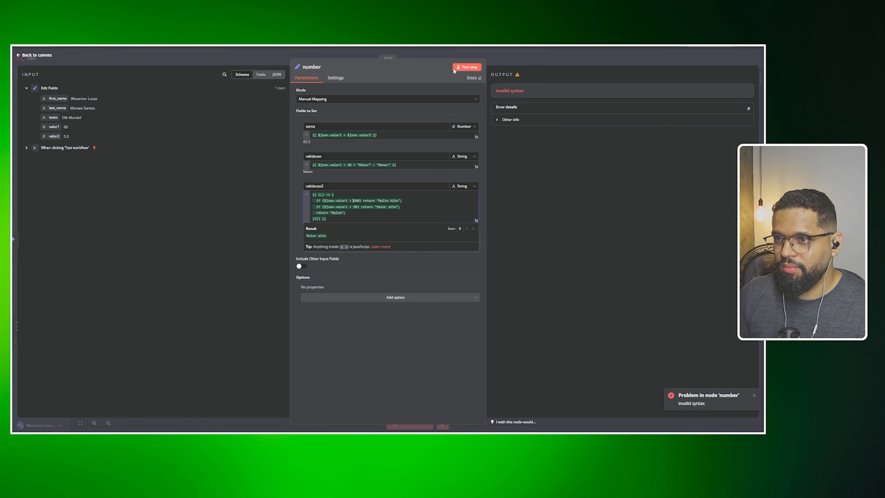
left_click(467, 66)
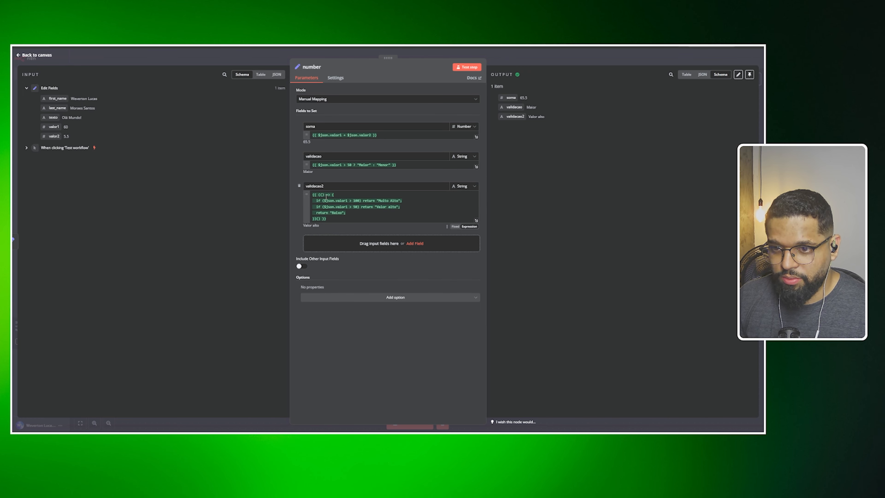
Review the validacao2 conditions and their return texts against the value in the node output.
left_click(352, 200)
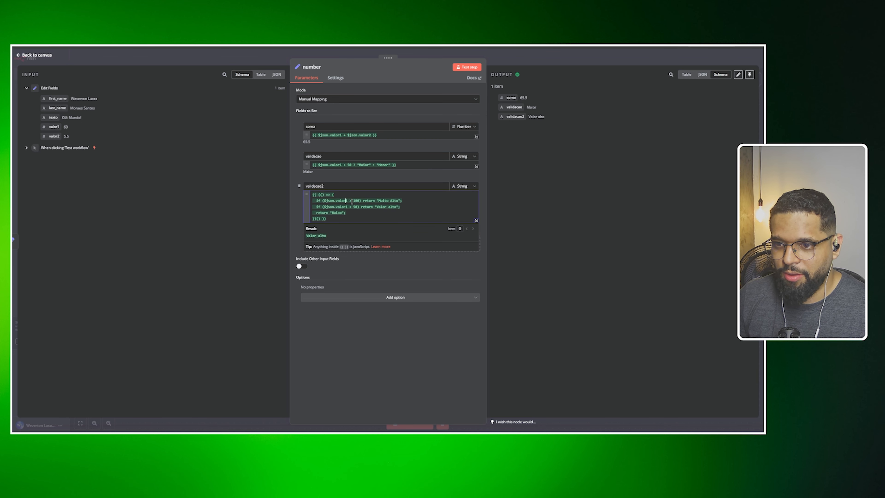
double_click(397, 200)
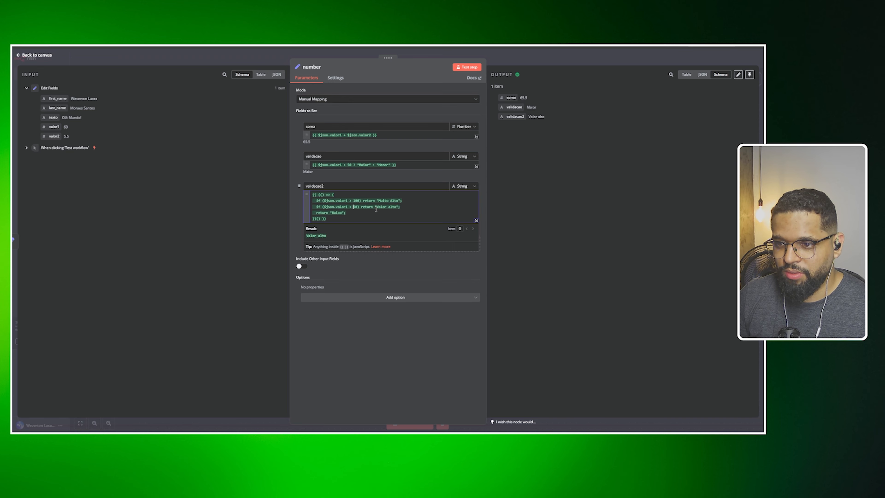
left_click_drag(377, 208, 392, 207)
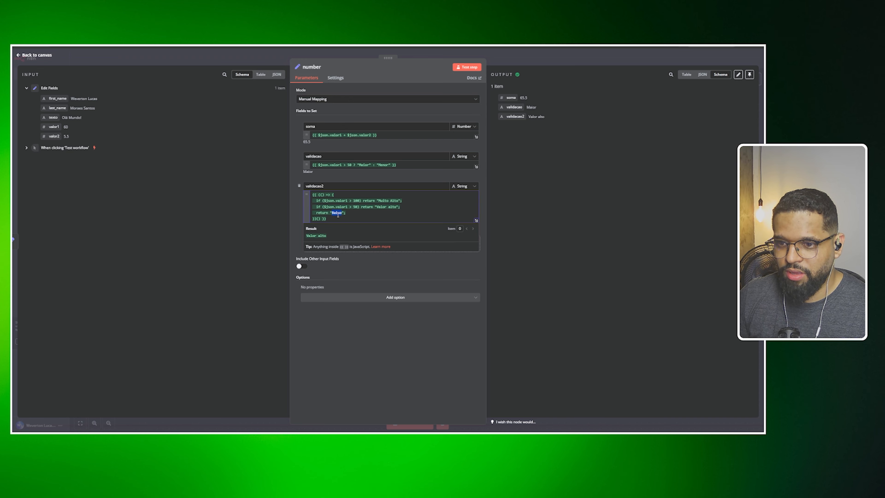
left_click(535, 111)
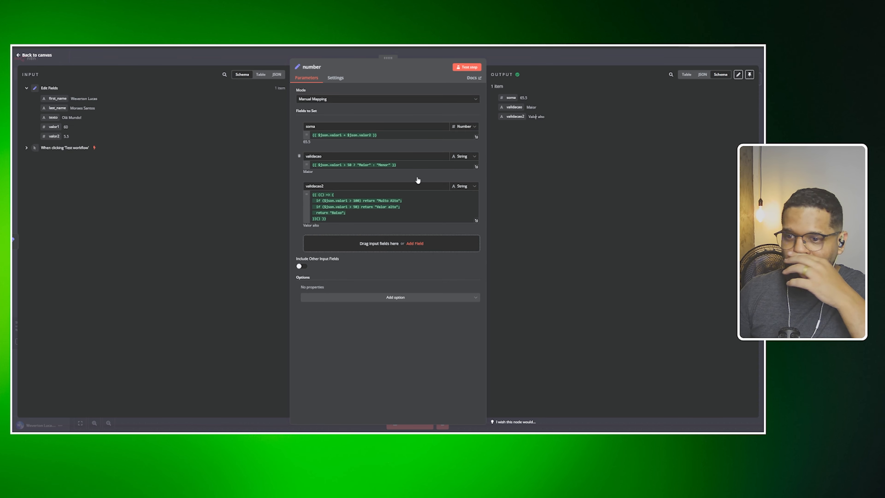
Set valor1 to 20 in the Edit Fields node, test that node, and return to the canvas.
left_click(356, 54)
double_click(319, 248)
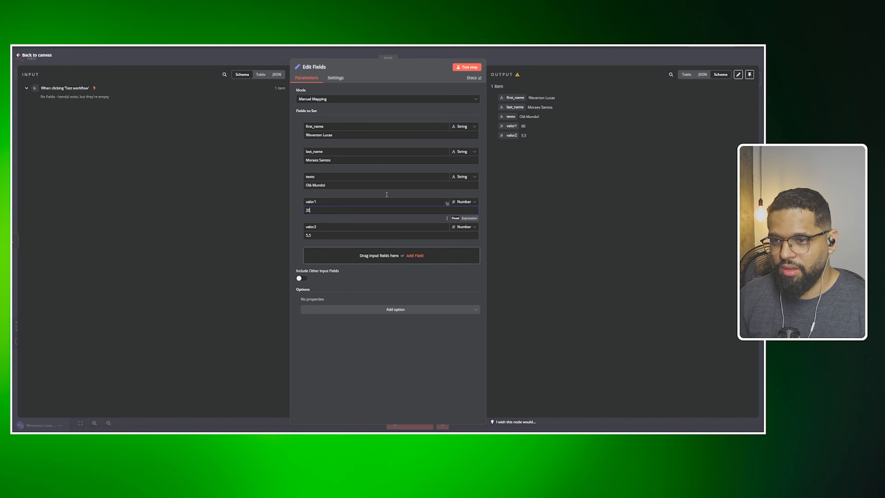
left_click(467, 66)
left_click(512, 55)
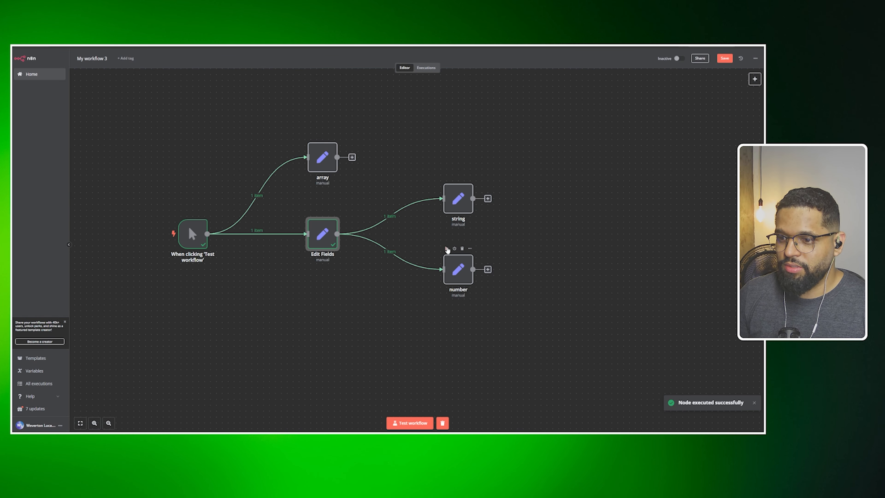
Rerun the number node with valor1 at 20, check its validacao2 output, and return to the canvas.
left_click(449, 251)
double_click(453, 265)
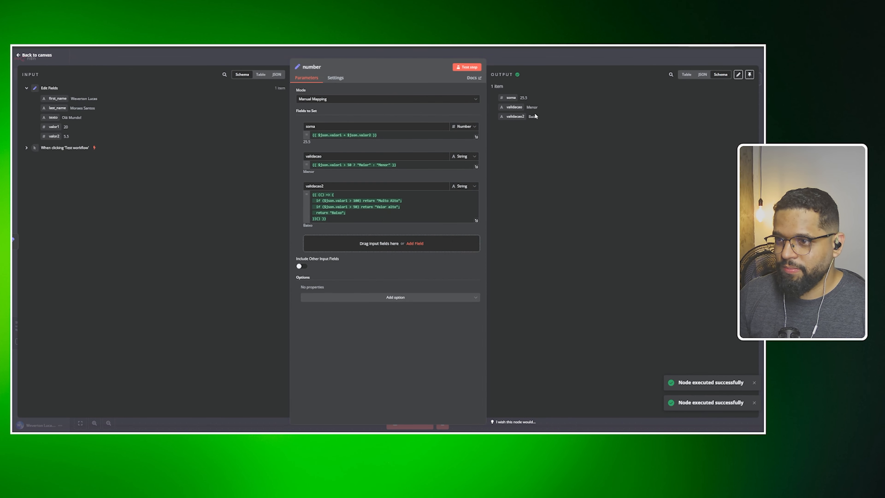
left_click(515, 54)
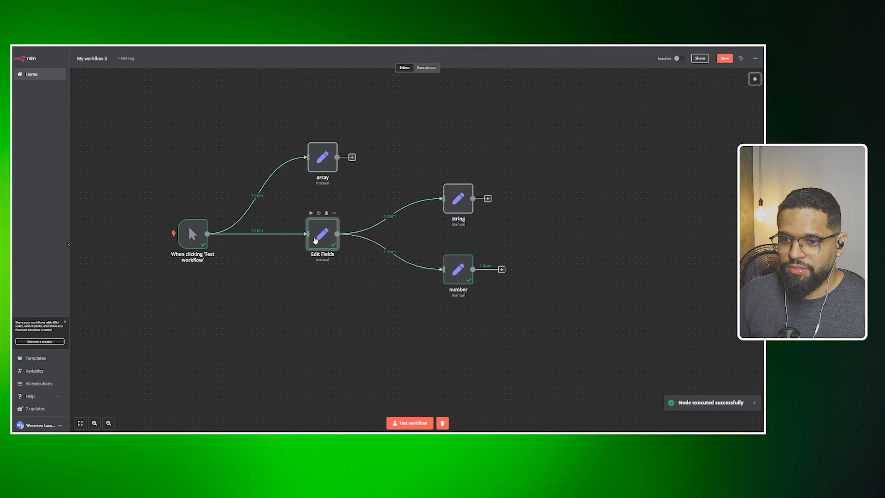
Change valor1 to 150 in the Edit Fields node, test that node, and go back to the canvas.
double_click(322, 234)
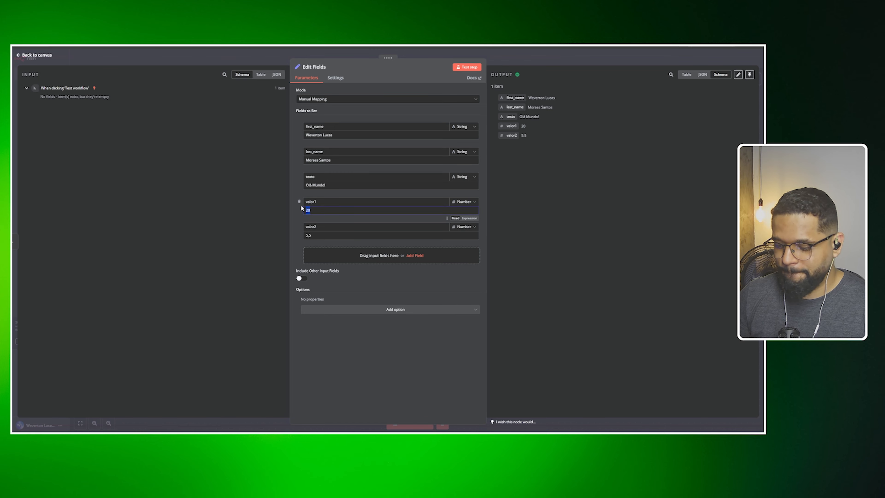
left_click(467, 67)
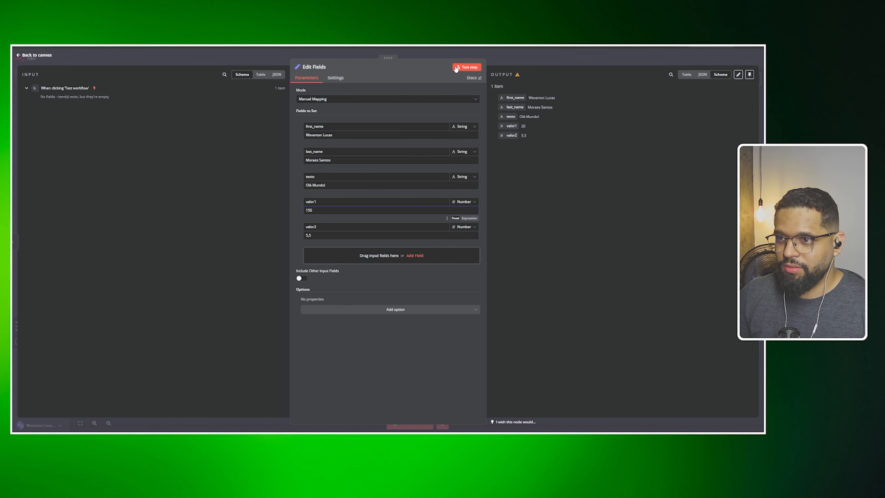
left_click(521, 56)
Rerun the number node with valor1 at 150, compare its validacao2 output with the expression, and return to the canvas.
left_click(447, 249)
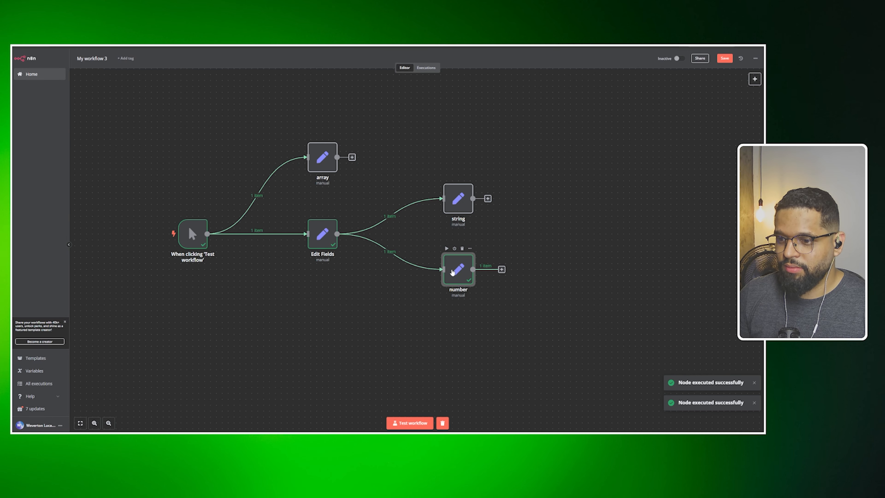
double_click(453, 270)
left_click_drag(536, 116, 544, 117)
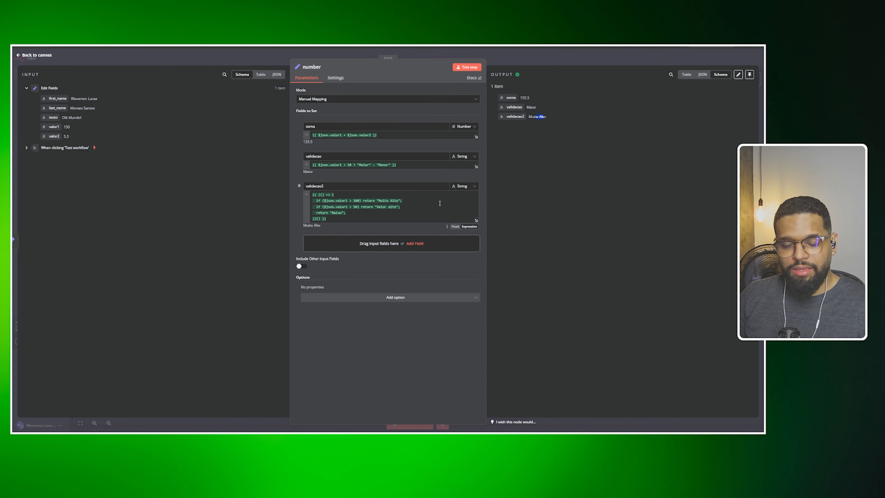
left_click(361, 217)
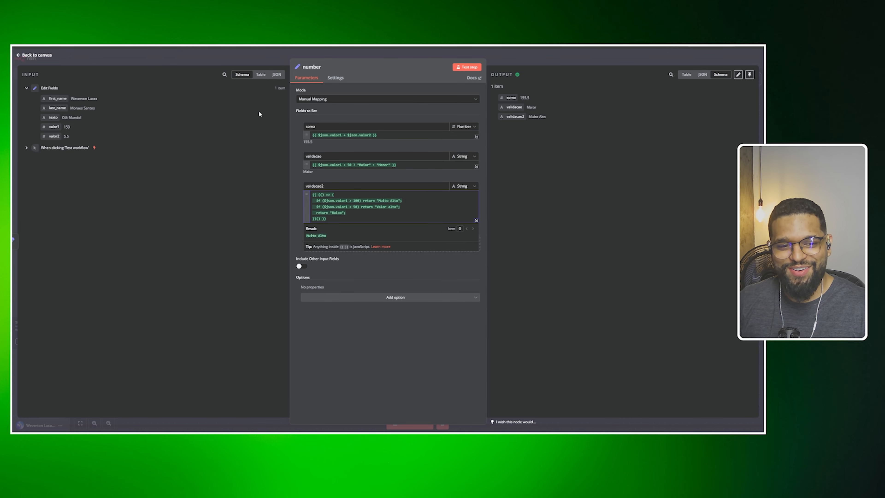
left_click(277, 61)
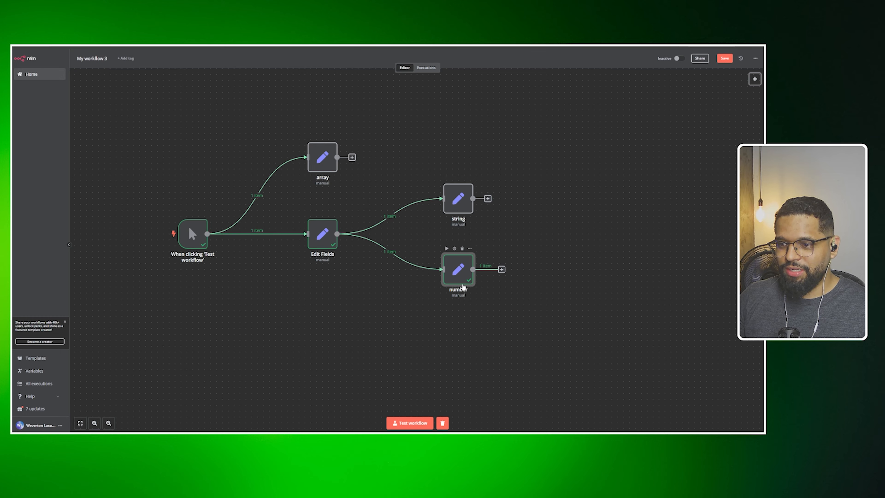
Nudge the array node slightly on the canvas, and add a fourth string field named "round" to the number node.
left_click_drag(312, 166, 305, 160)
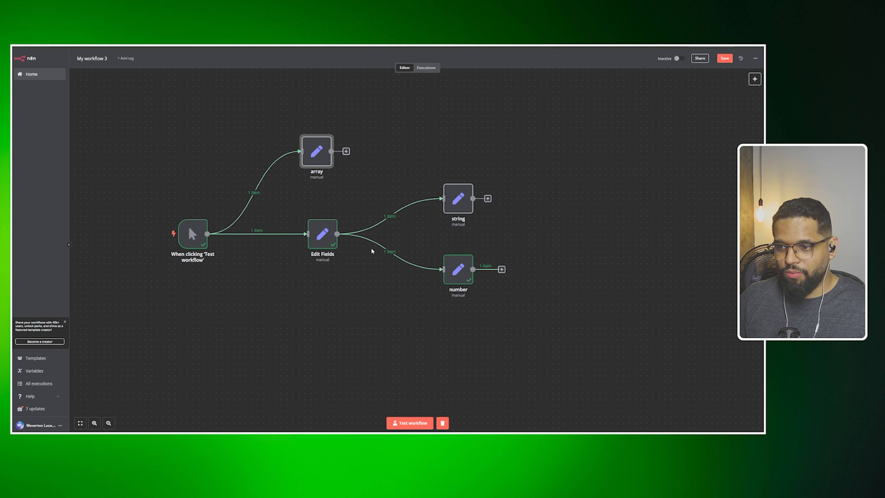
double_click(458, 269)
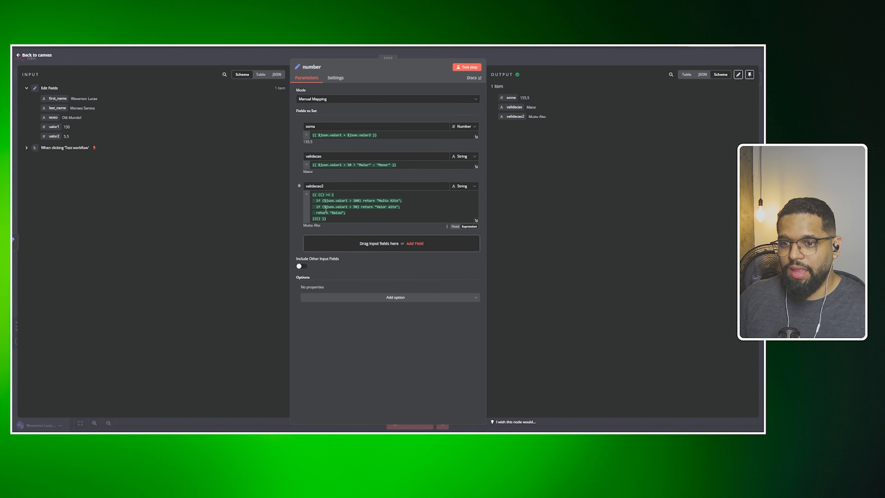
left_click(344, 244)
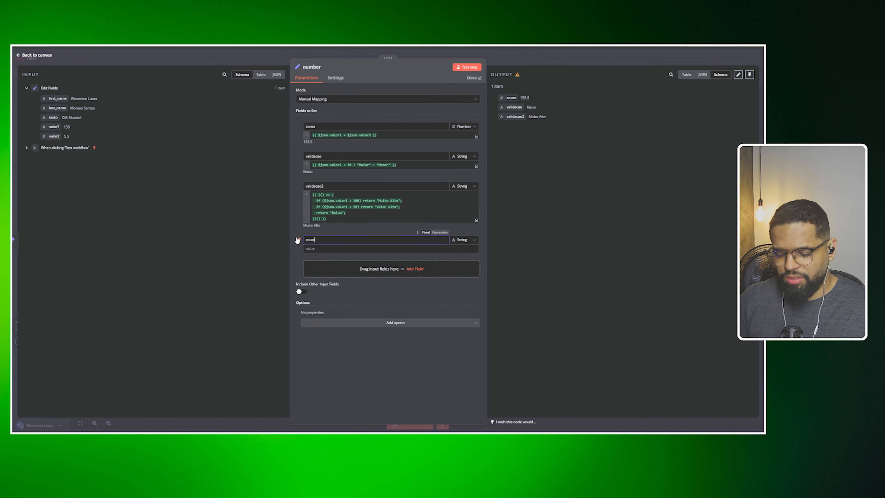
key("ctrl+a")
type("rout")
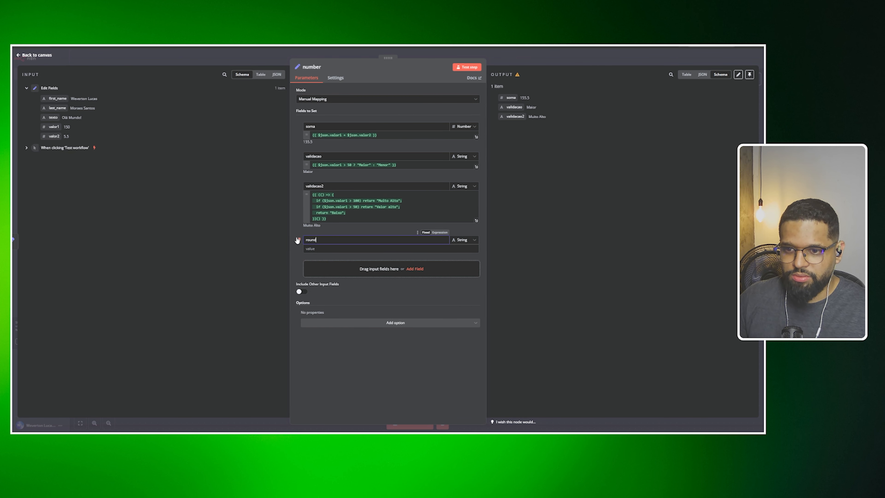
Set the round field's value to an expression referencing valor2 from the input data, with the cursor placed before the reference.
left_click(379, 248)
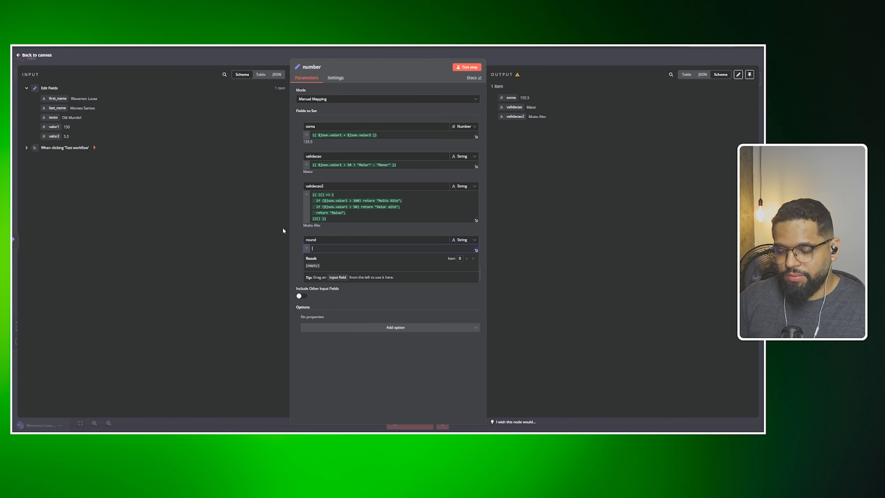
type("{{")
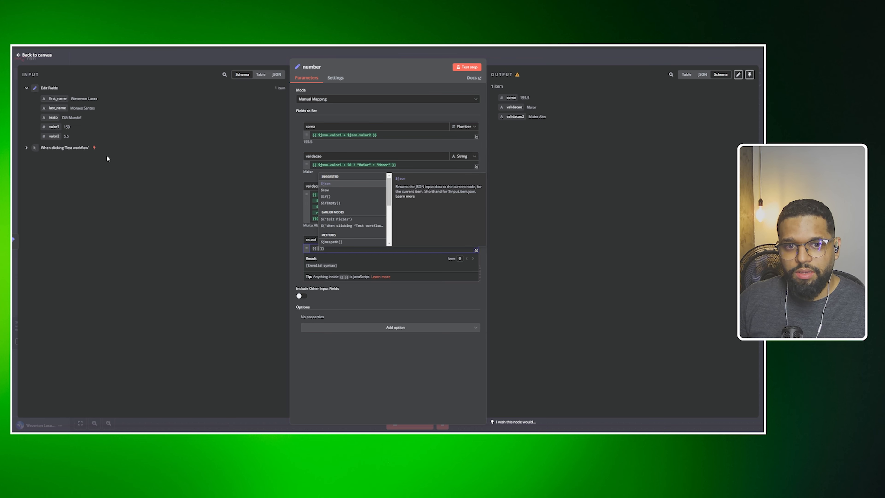
left_click_drag(61, 138, 307, 265)
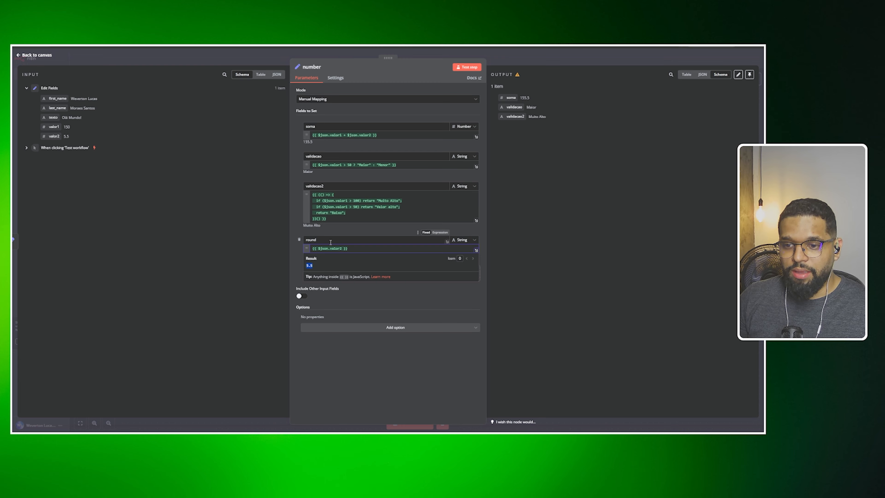
left_click(319, 248)
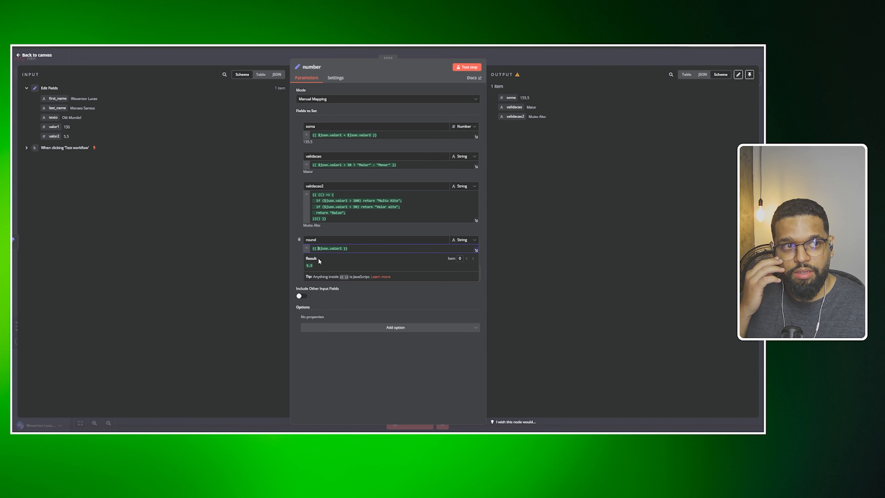
type("Ma")
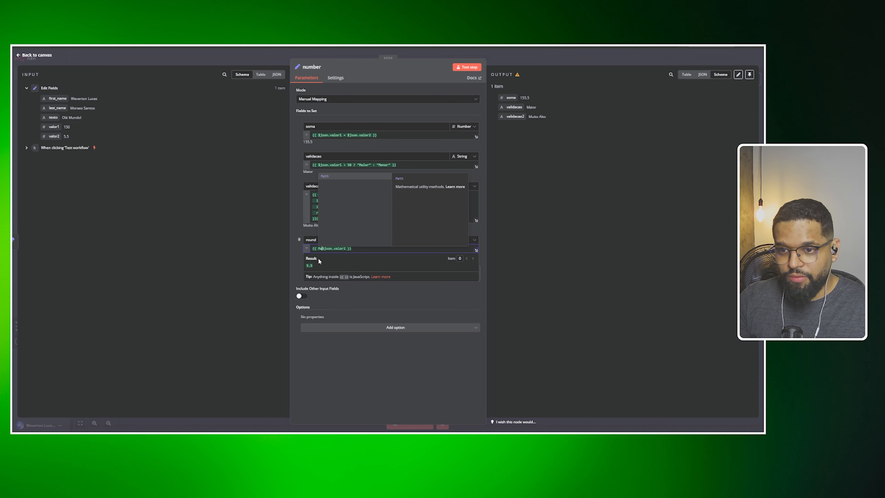
type("tch")
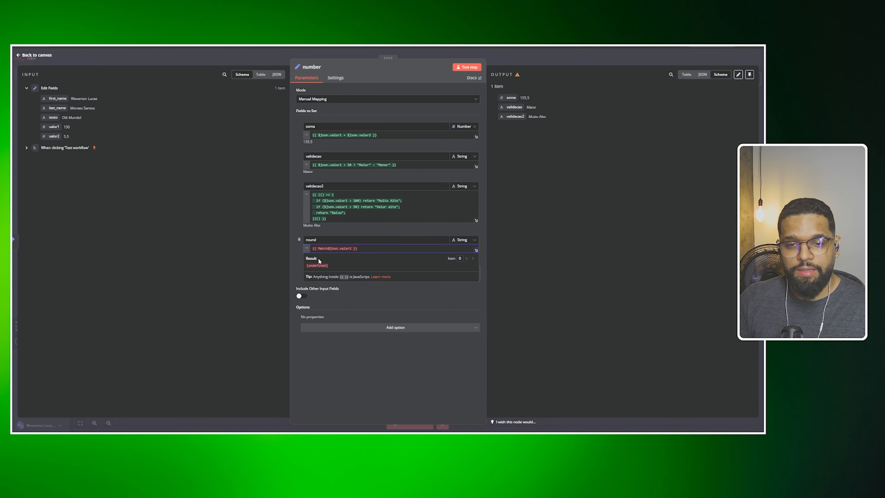
key("BackSpace")
key("BackSpace")
key("BackSpace")
key("BackSpace")
key("BackSpace")
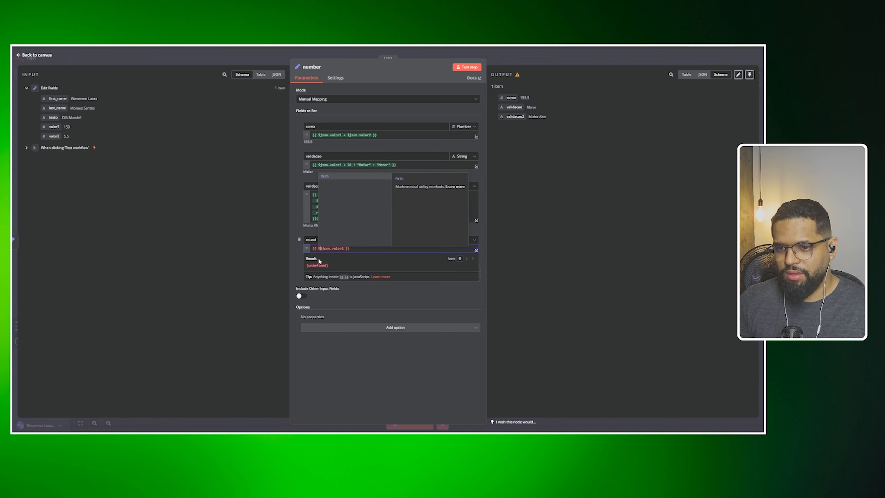
Wrap the reference so the round field's expression reads {{ Math.round($json.valor2) }}, and test the step.
type("Ma")
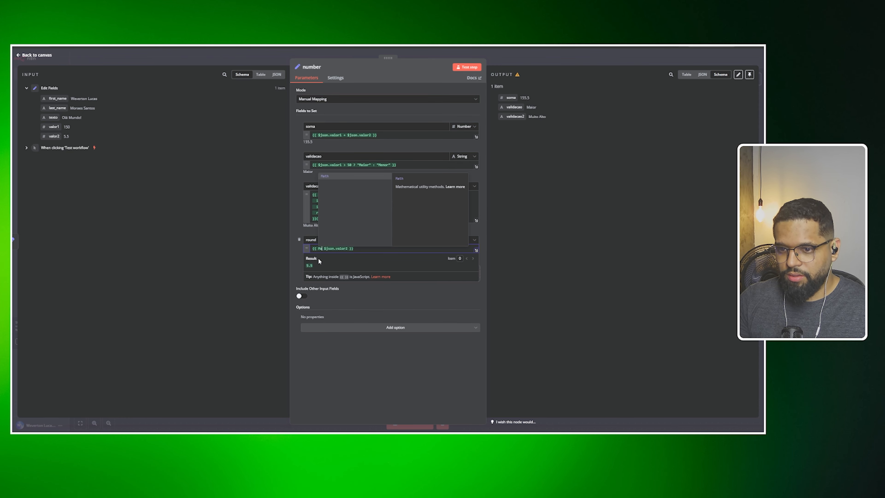
key("Return")
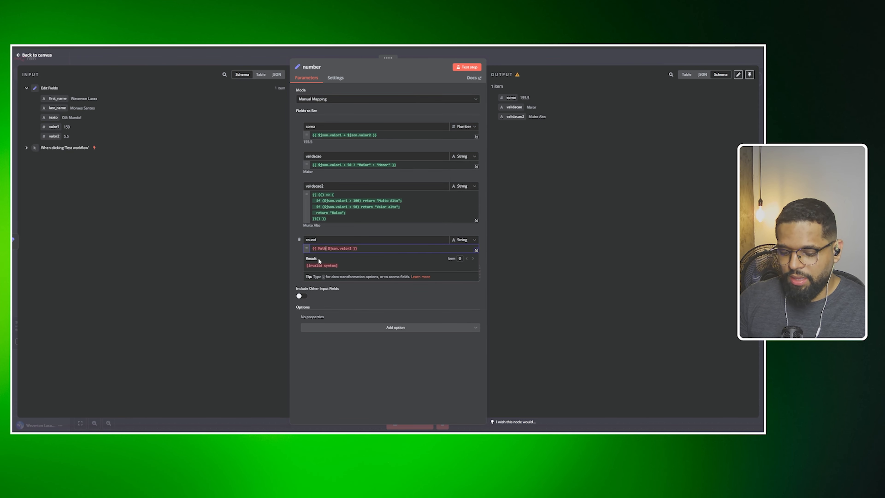
type(".")
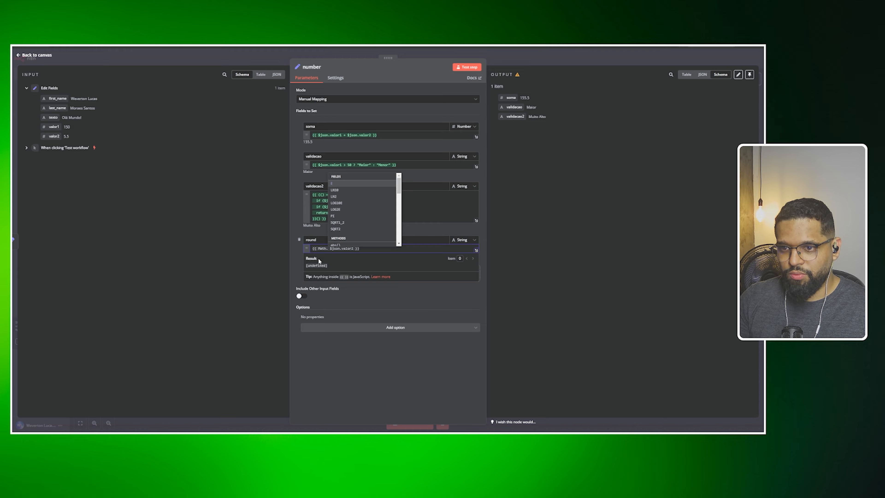
type("round")
key("Return")
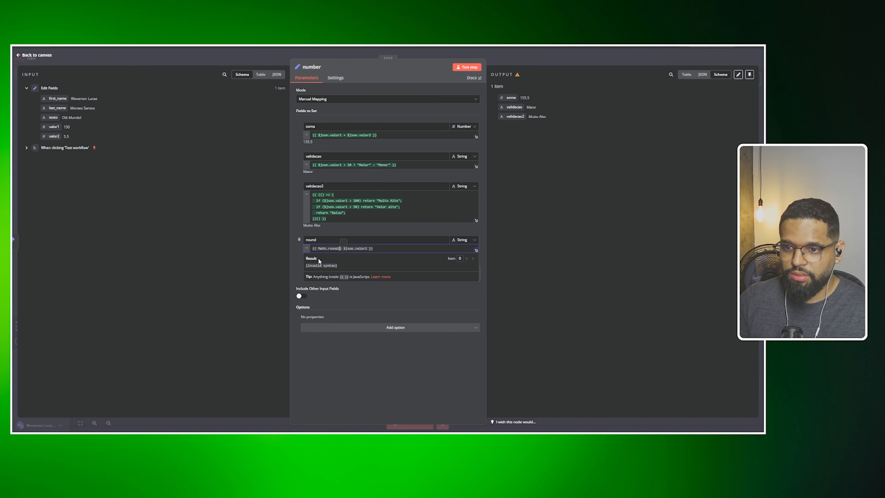
key("Delete")
key("Delete")
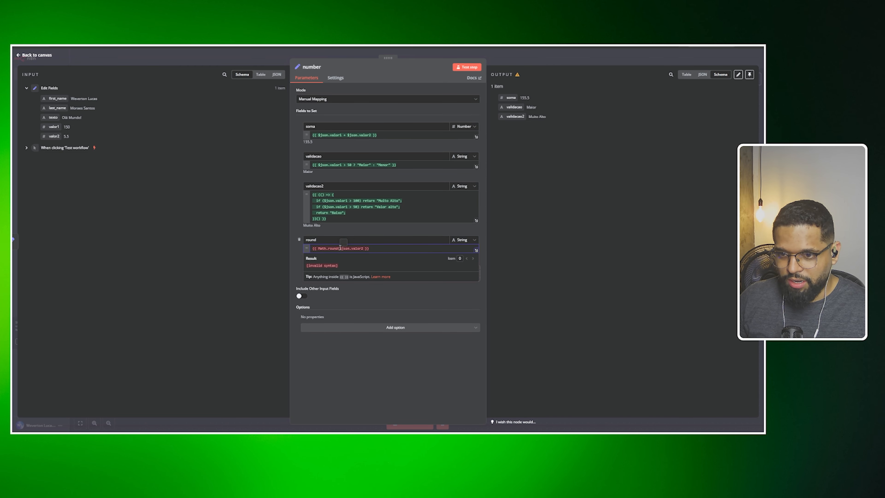
left_click(361, 247)
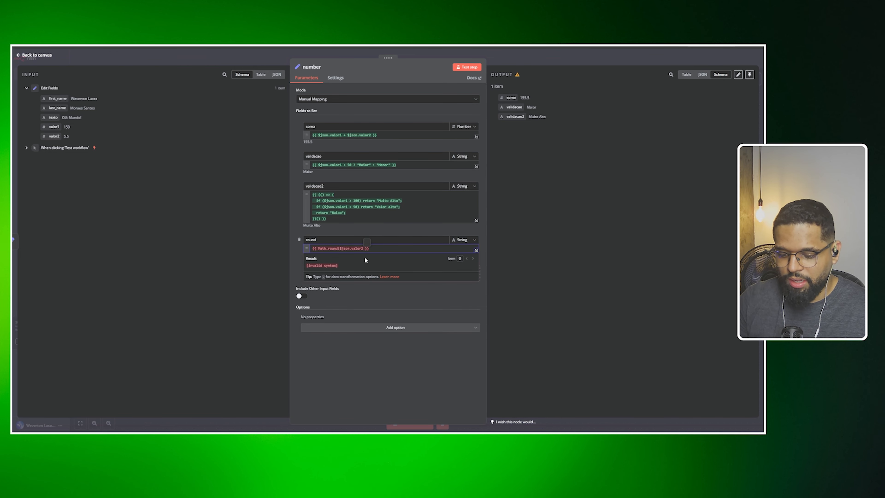
type(")")
double_click(342, 248)
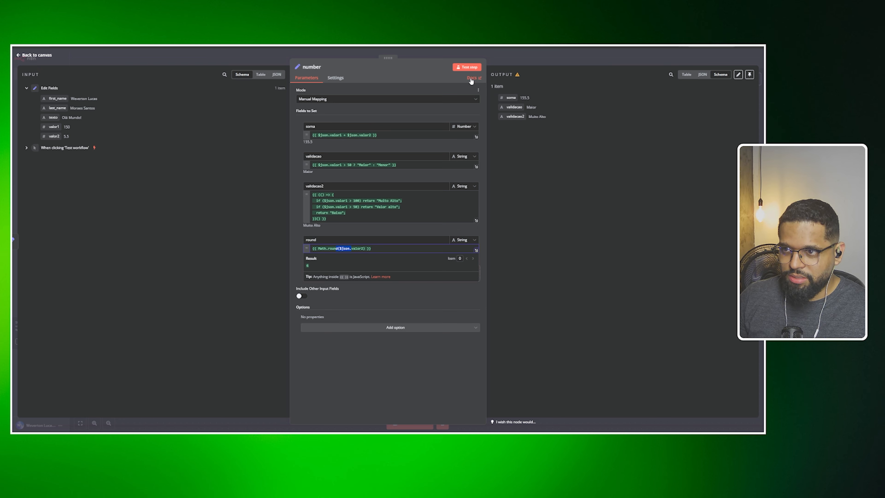
left_click(467, 67)
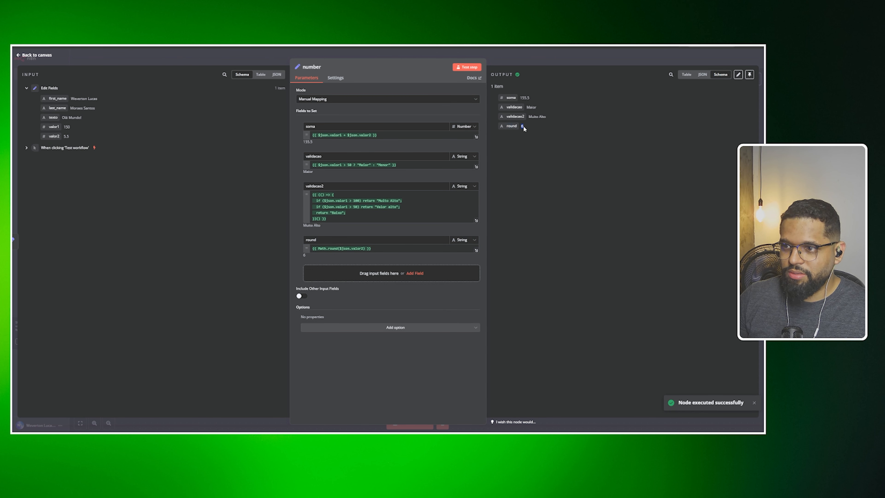
Add a new string field and set its value to the expression {{ Math.floor($json.valor2) }}.
left_click(415, 273)
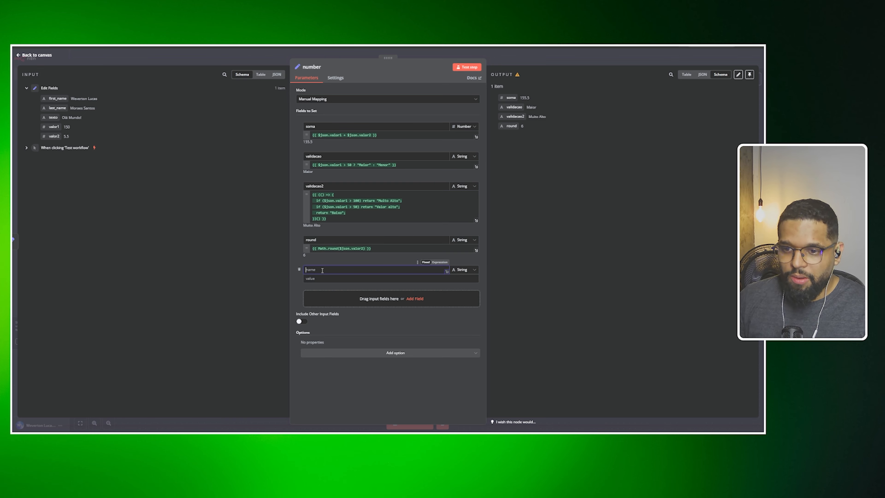
left_click(470, 288)
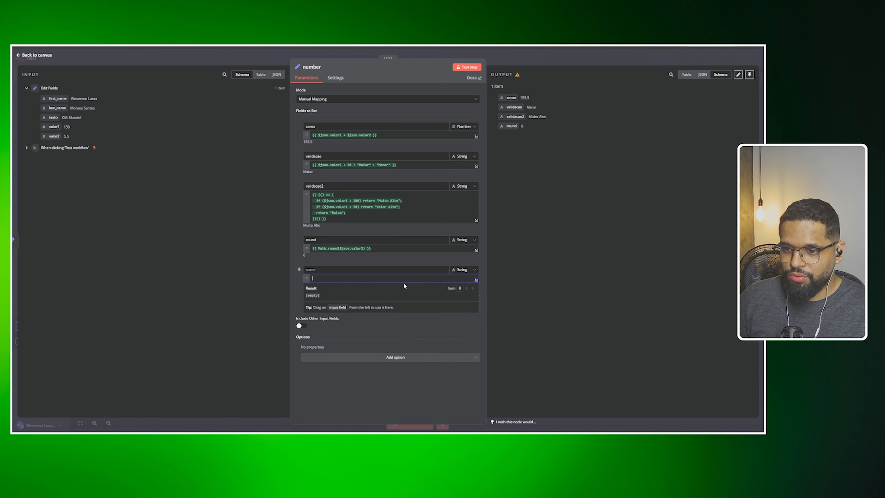
type("{{Ma")
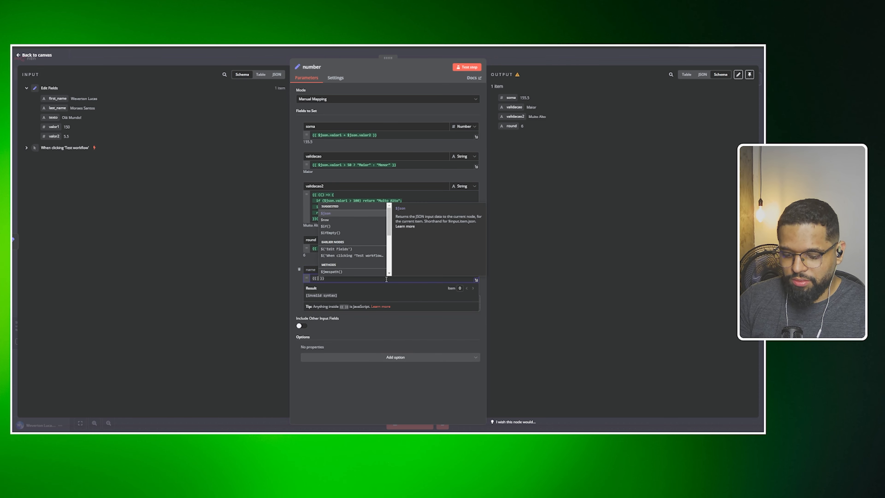
key("Return")
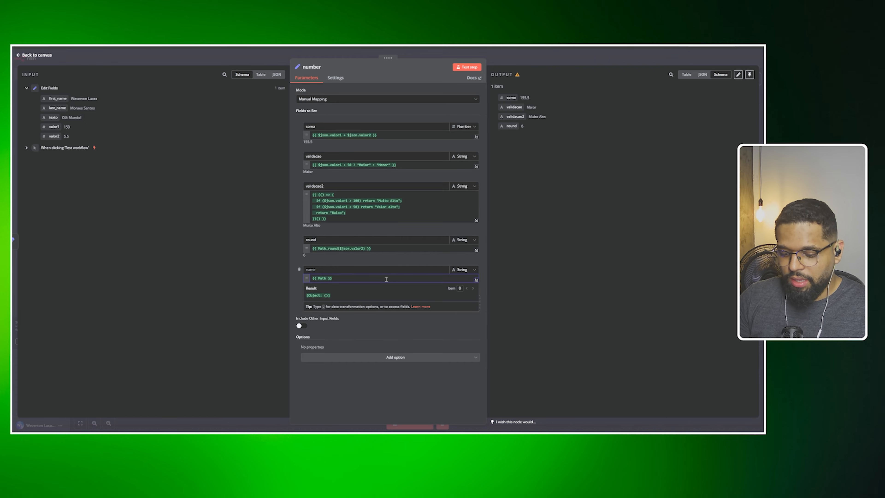
type(".")
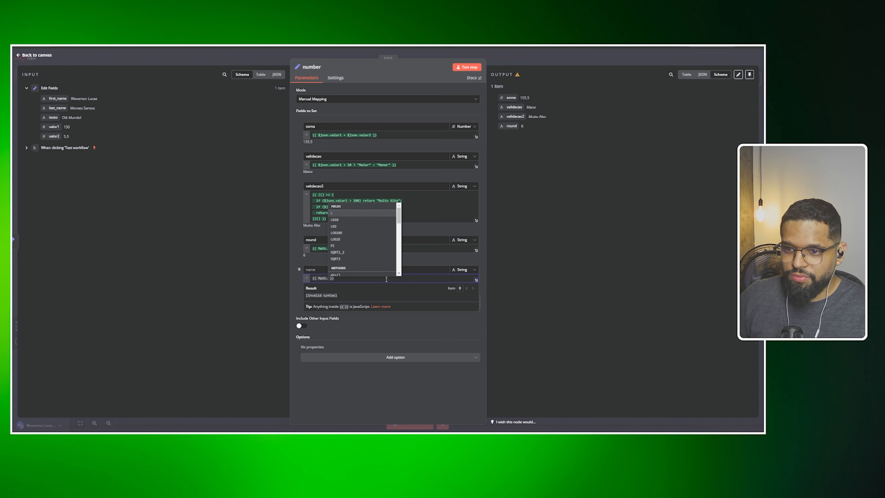
scroll(365, 232, "down", 5)
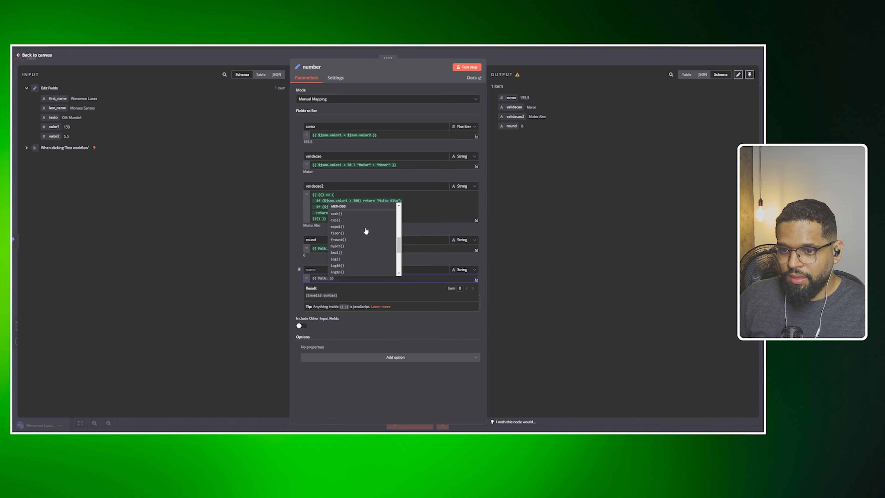
scroll(366, 231, "down", 3)
scroll(366, 231, "down", 2)
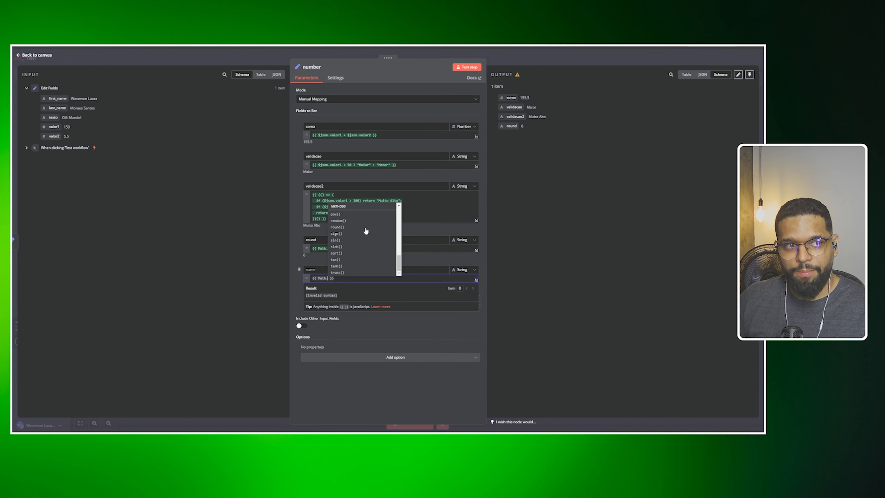
type("flo")
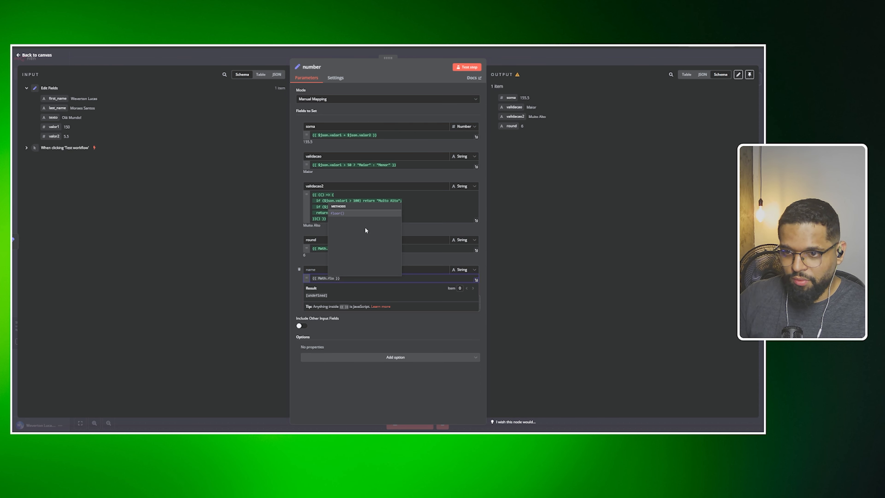
key("Return")
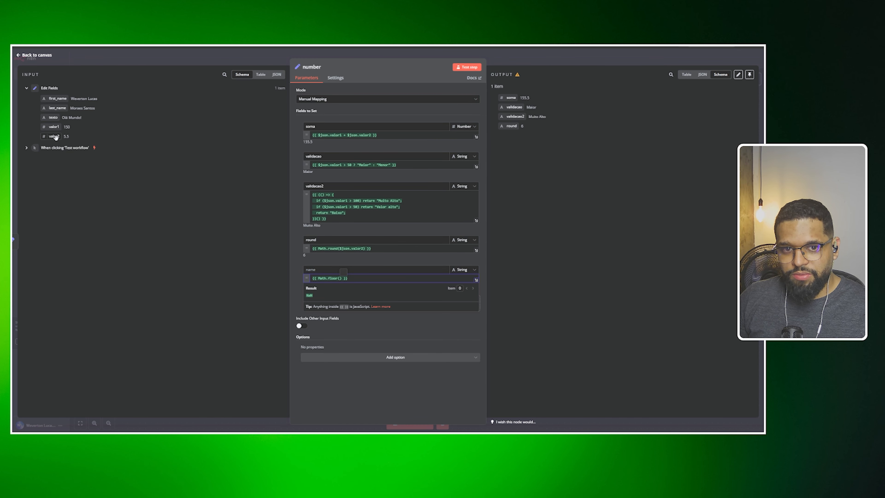
left_click_drag(55, 137, 339, 279)
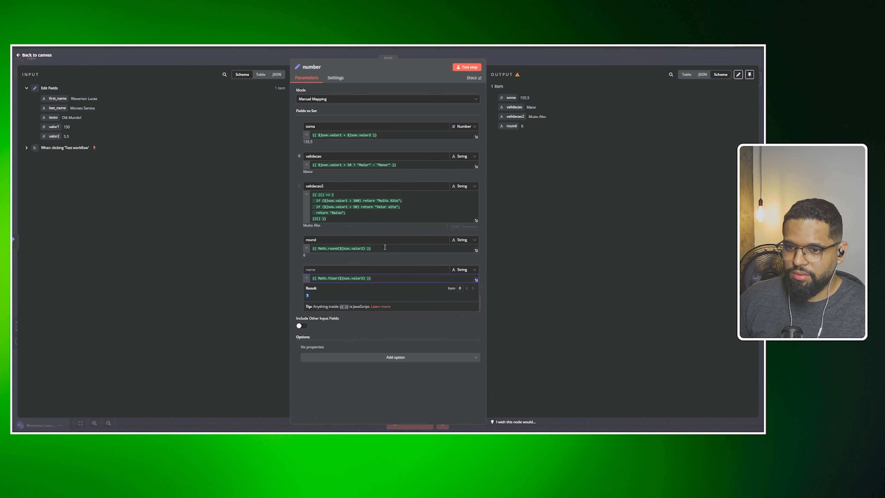
Name the field with the Math.floor expression floor.
left_click(331, 274)
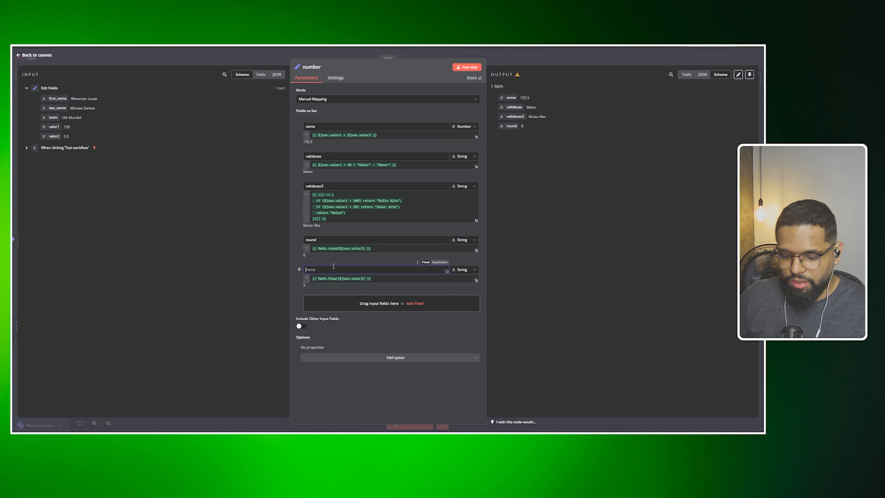
type("clo")
key("BackSpace")
key("BackSpace")
key("BackSpace")
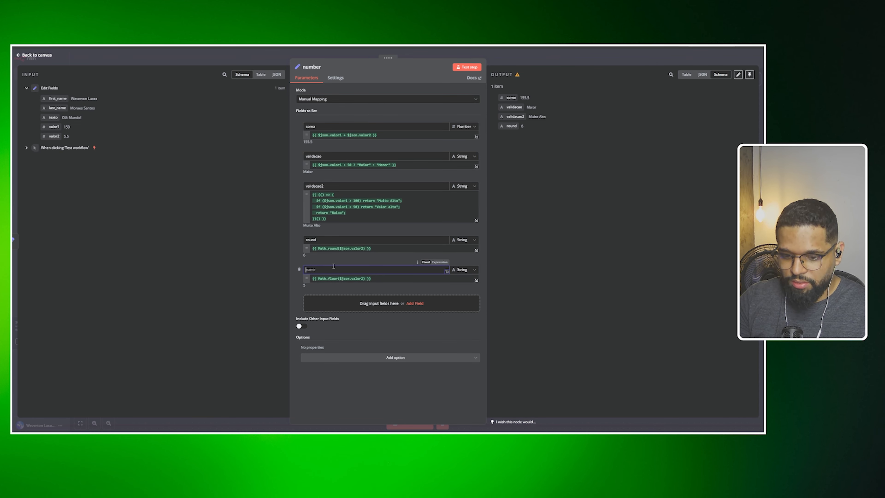
type("floor")
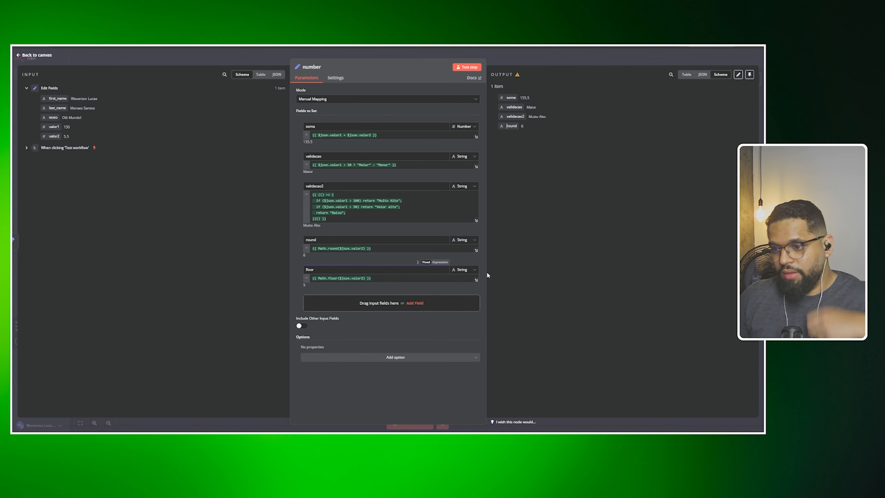
Add another string field named ceil with the expression {{ Math.ceil($json.valor2) }}.
left_click(365, 303)
left_click(336, 300)
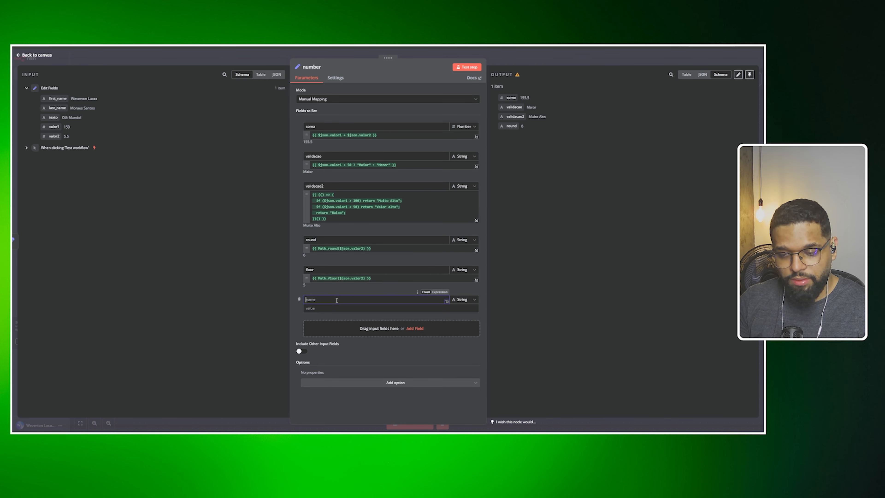
type("ce")
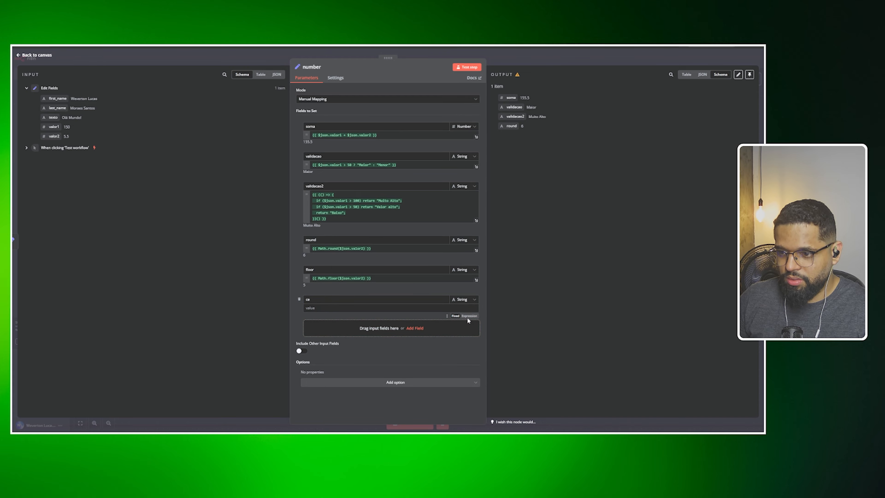
left_click(469, 316)
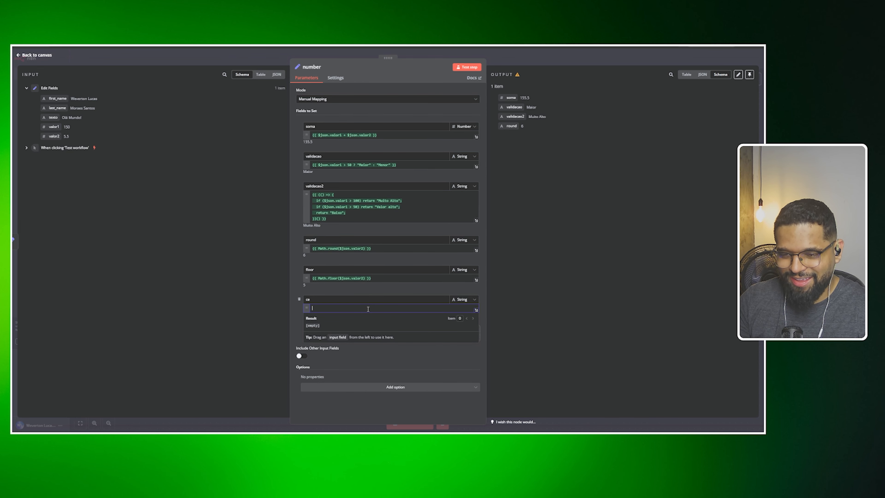
type("{{ ")
type("Math")
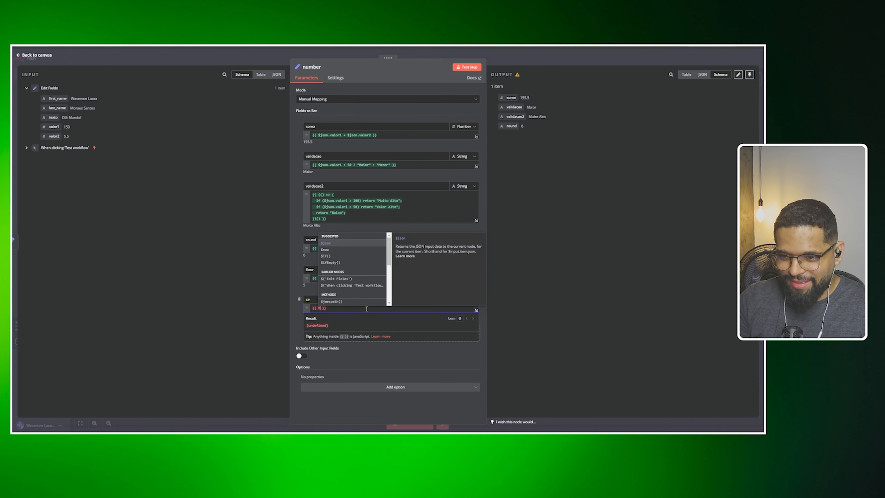
type(".ceil(")
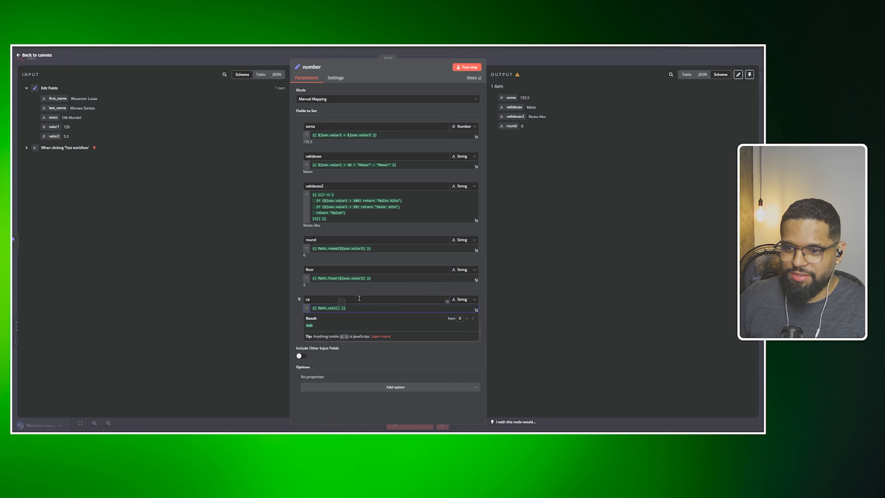
left_click_drag(54, 136, 340, 312)
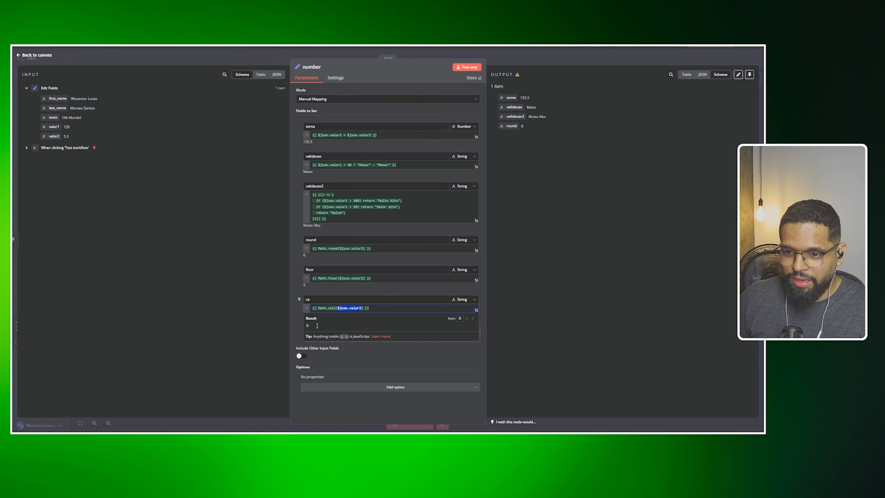
left_click(320, 299)
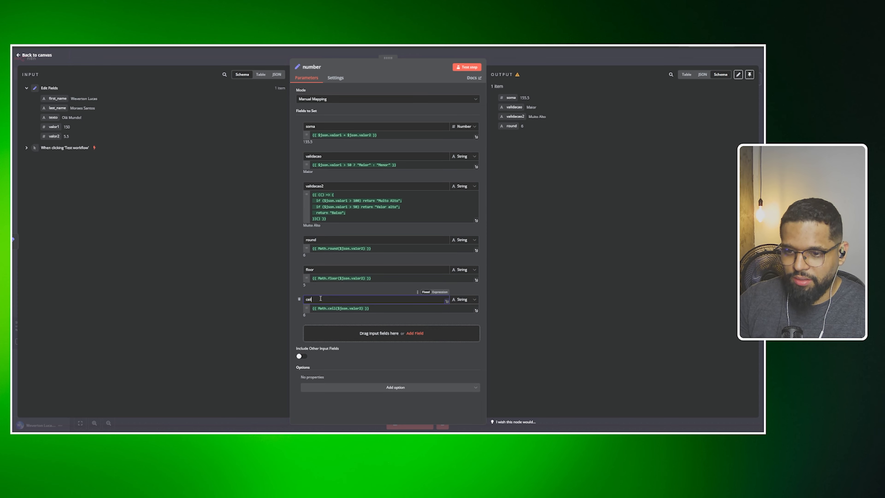
Set the type of the round, floor and ceil fields to Number, test the step, and return to the canvas.
left_click(464, 240)
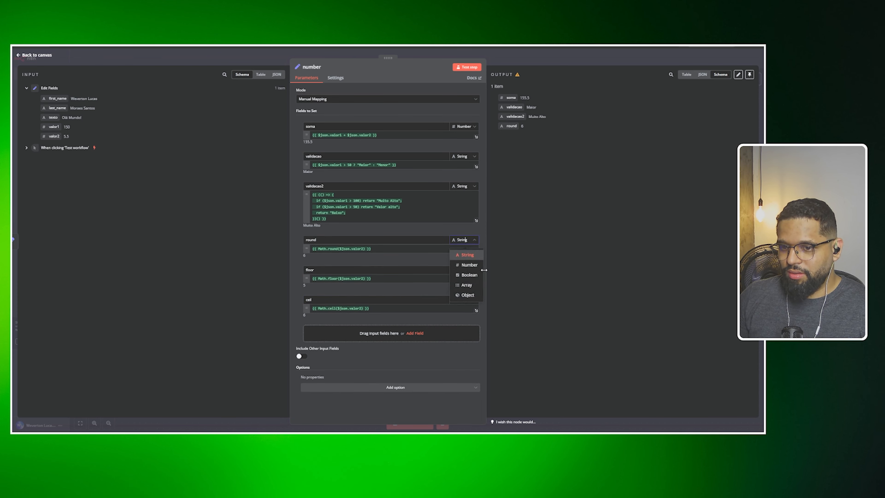
left_click(470, 265)
left_click(467, 269)
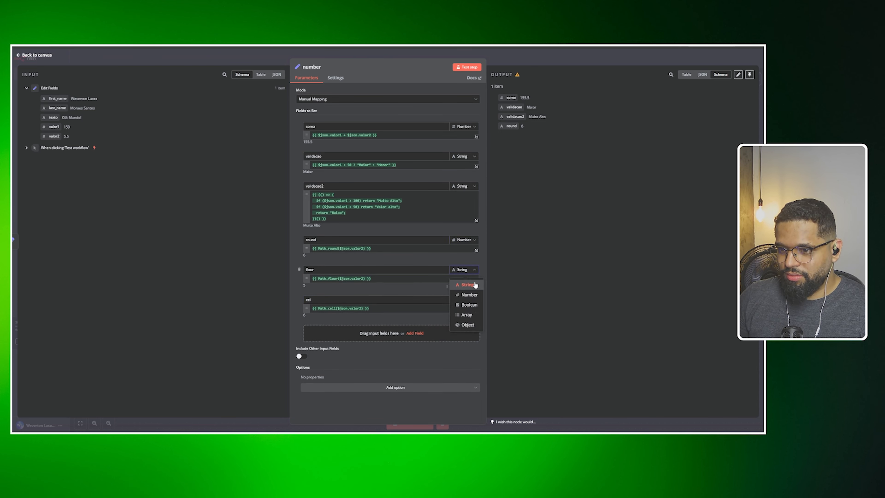
left_click(471, 295)
left_click(464, 299)
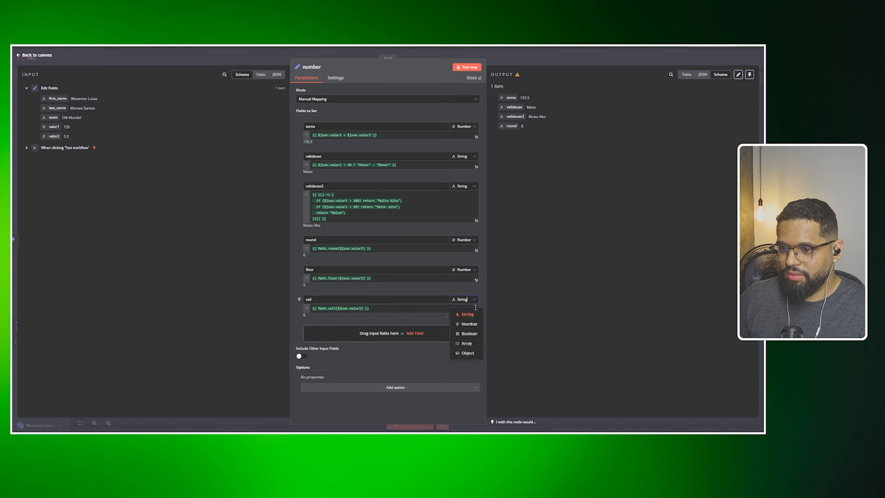
left_click(470, 325)
left_click(467, 67)
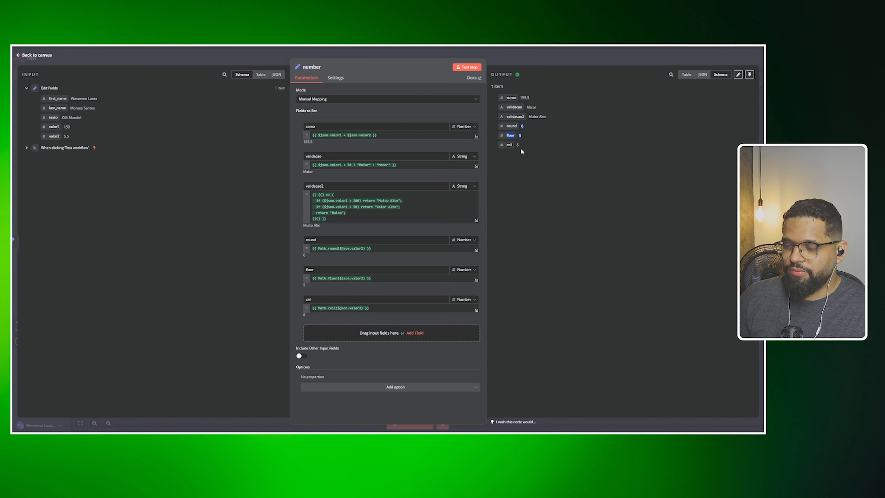
left_click(530, 160)
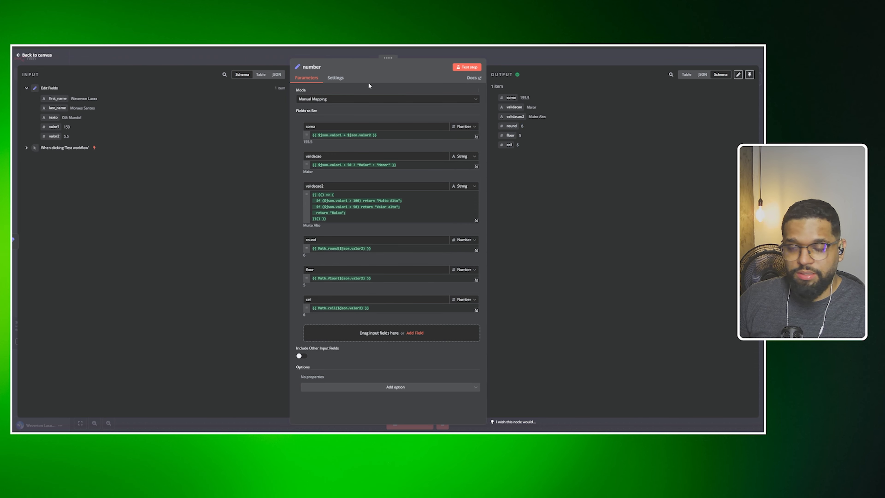
left_click(521, 64)
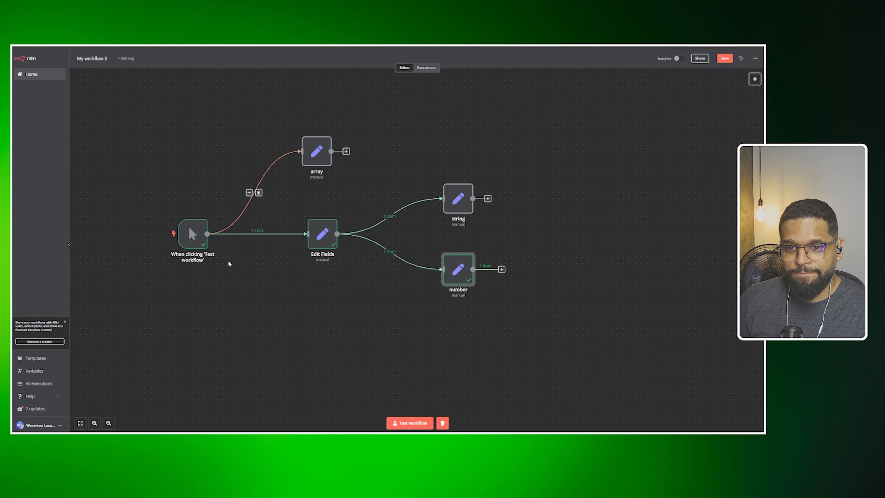
Add a new Edit Fields (Set) node on a third branch from the manual trigger, below the existing Edit Fields node.
left_click_drag(281, 312, 294, 256)
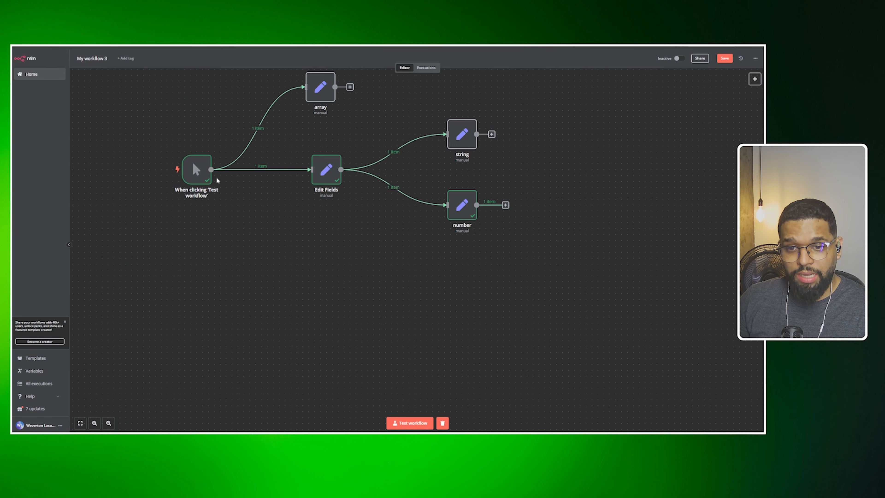
left_click_drag(211, 169, 358, 266)
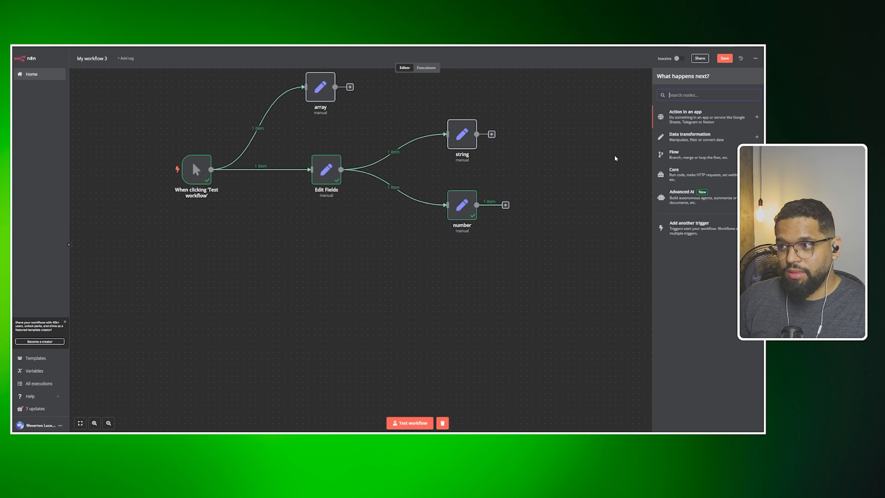
type("set")
left_click(679, 117)
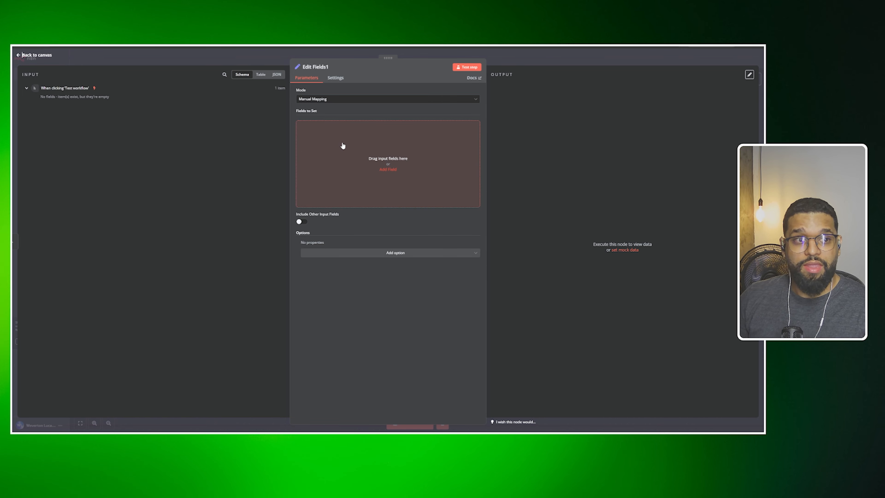
Add a string field named data1 with the fixed value 2024.11.07.
left_click(342, 149)
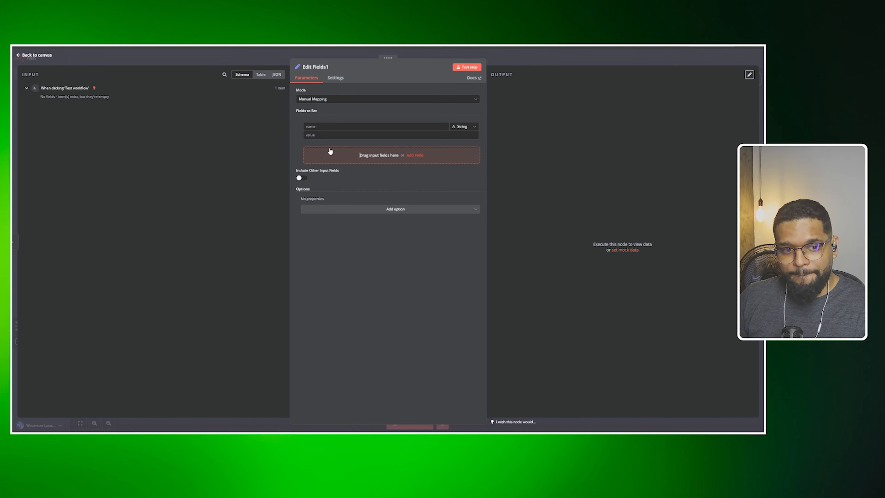
left_click(333, 125)
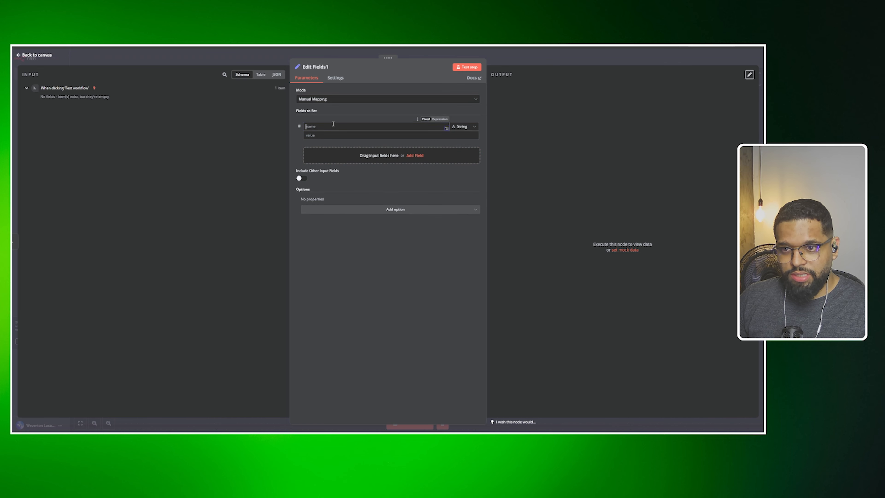
type("dat")
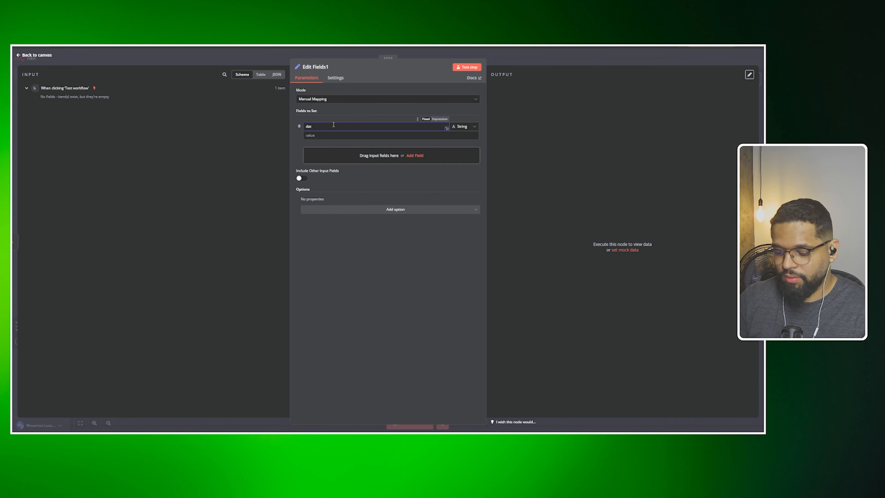
type("e1")
left_click(333, 136)
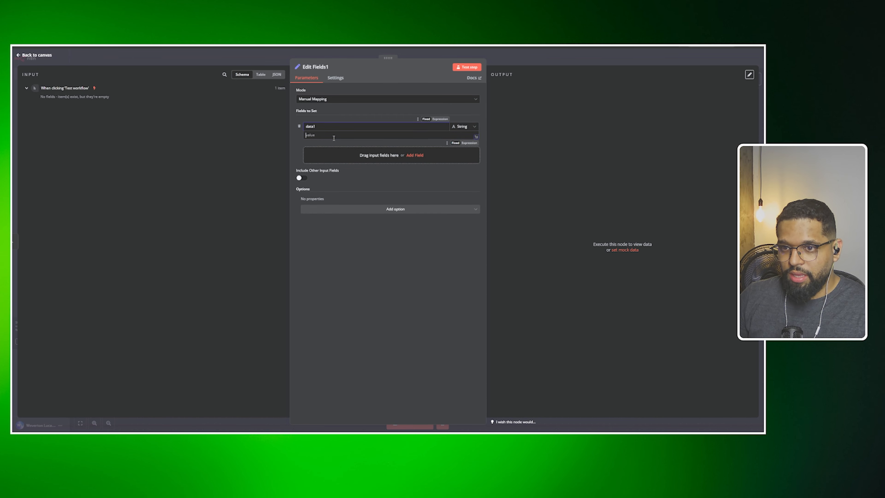
type("2024/")
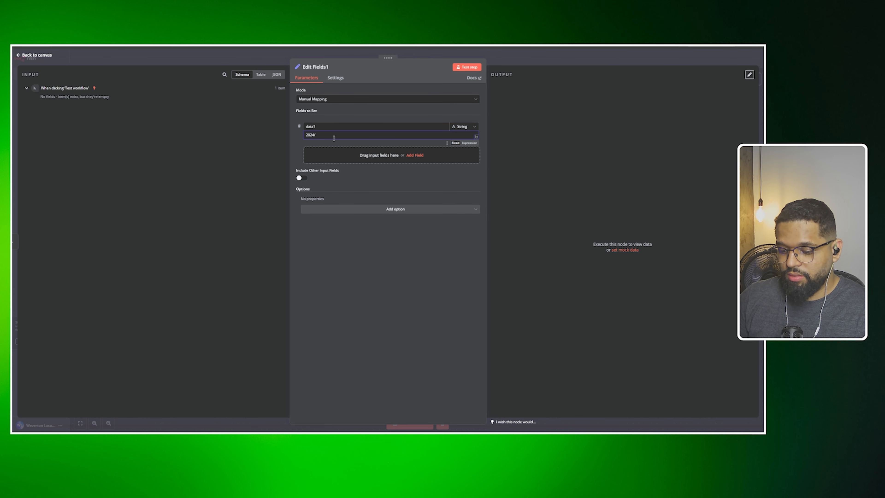
key("BackSpace")
key("BackSpace")
key("BackSpace")
key("BackSpace")
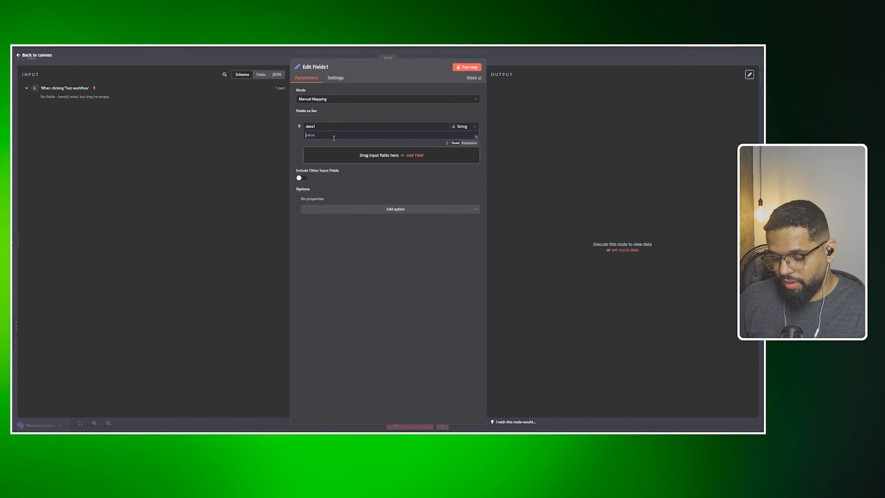
type("2024.11.")
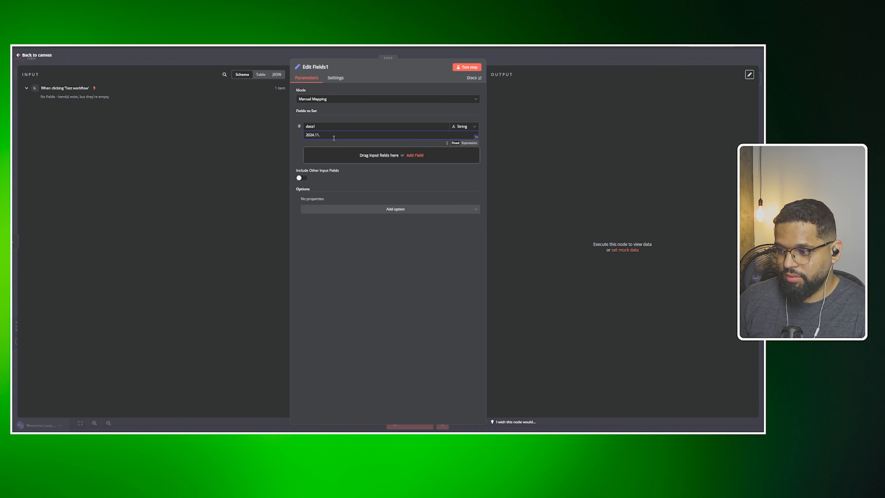
type("07")
Add a second string field named data2 with the fixed value 2023.11.07, and return to the canvas.
left_click(325, 153)
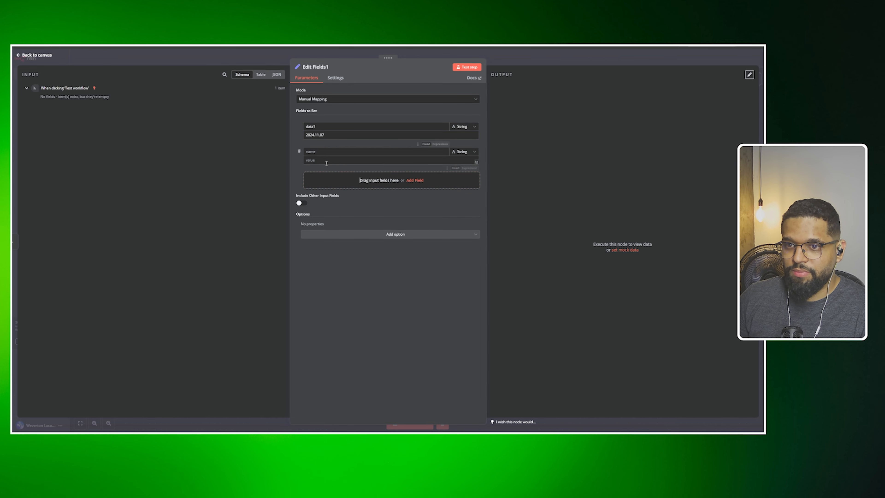
type("data2")
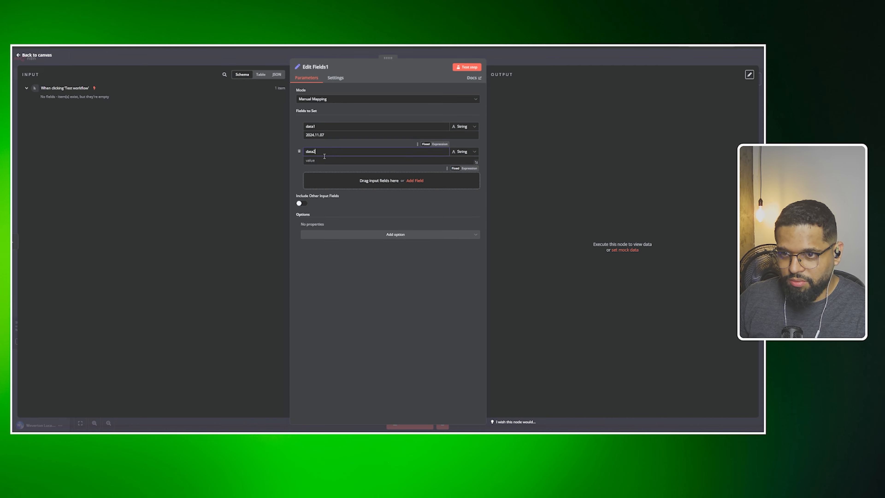
left_click(320, 161)
type("2024.11.07")
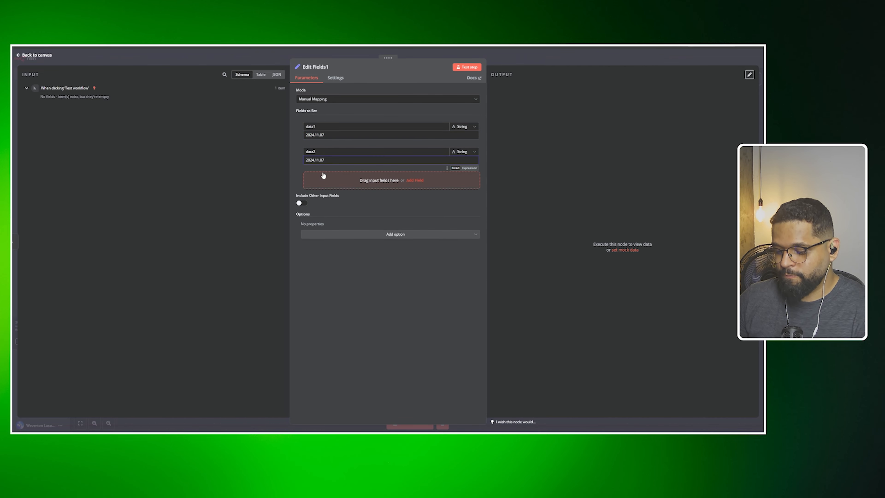
left_click(523, 60)
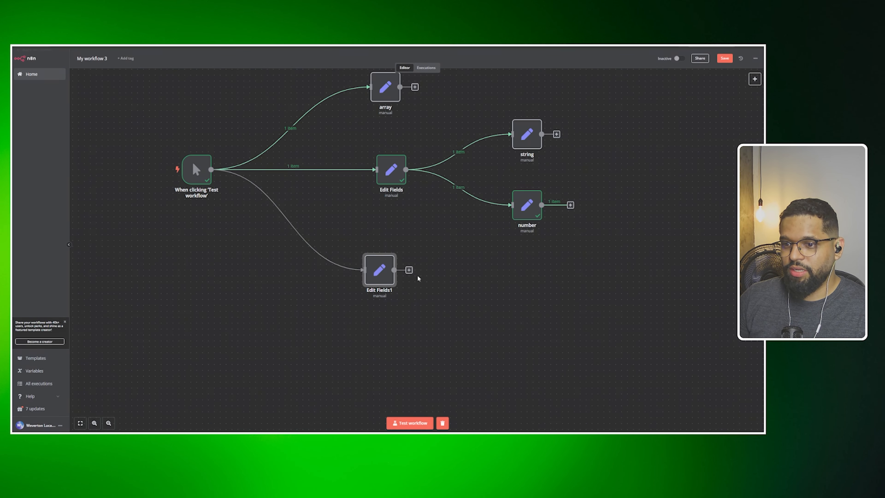
Add another Edit Fields (Set) node connected to the output of Edit Fields1, and return to the canvas.
left_click_drag(409, 271, 490, 277)
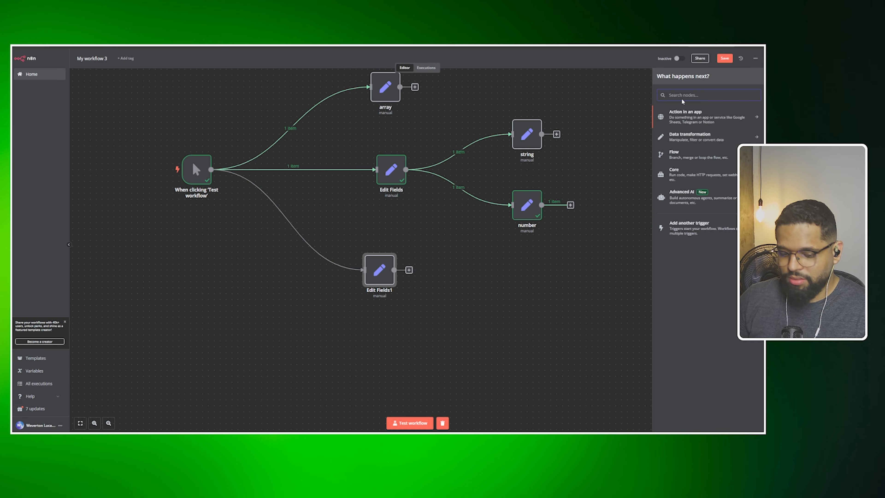
type("set")
left_click(683, 114)
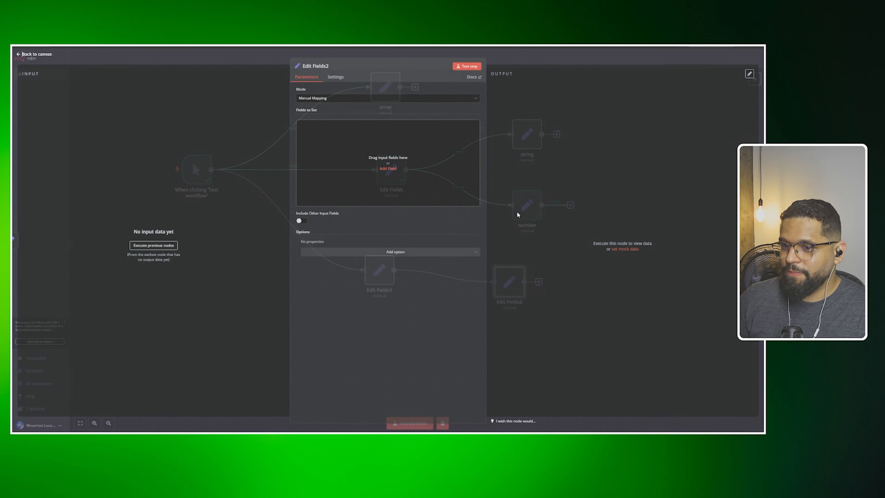
left_click(544, 66)
Line up Edit Fields1 and Edit Fields2 in one row and execute the Edit Fields1 node.
left_click_drag(512, 272, 516, 273)
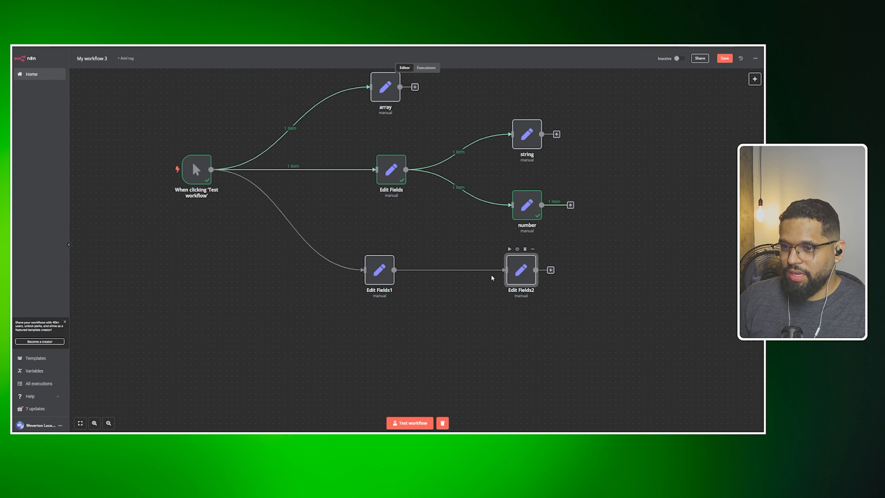
left_click_drag(388, 277, 391, 272)
left_click(374, 249)
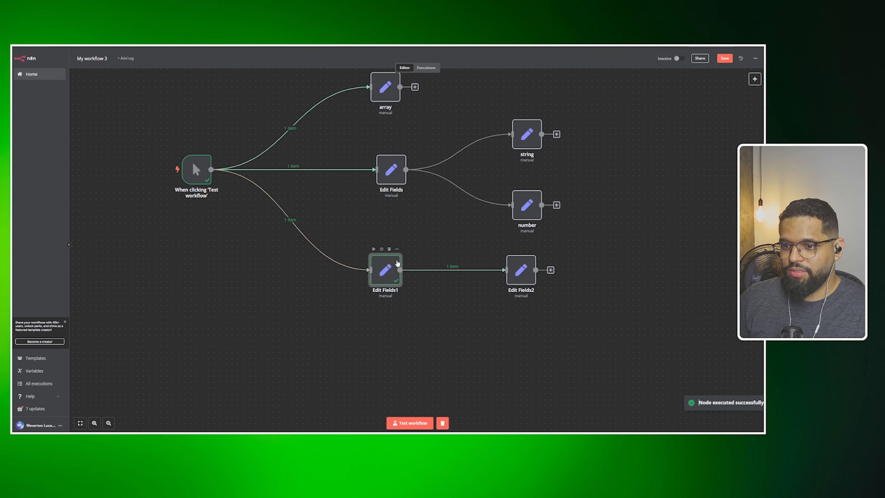
Open the Edit Fields2 node and add a string field named result.
double_click(521, 269)
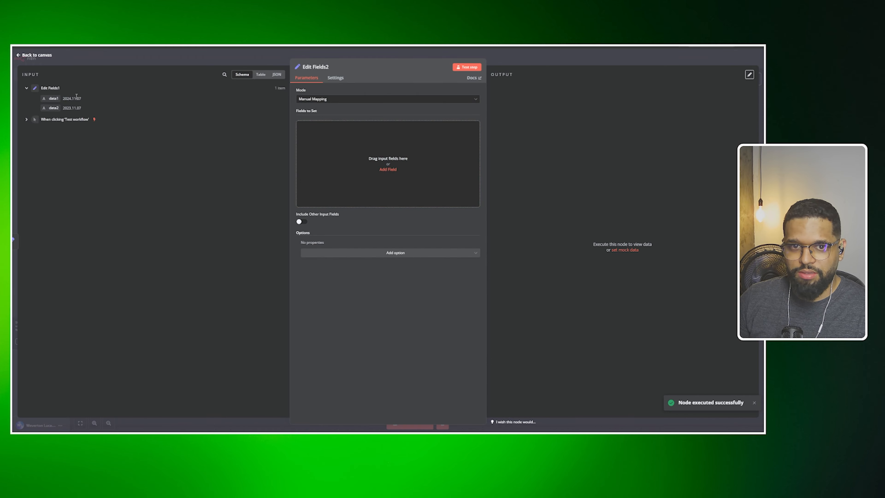
left_click(395, 140)
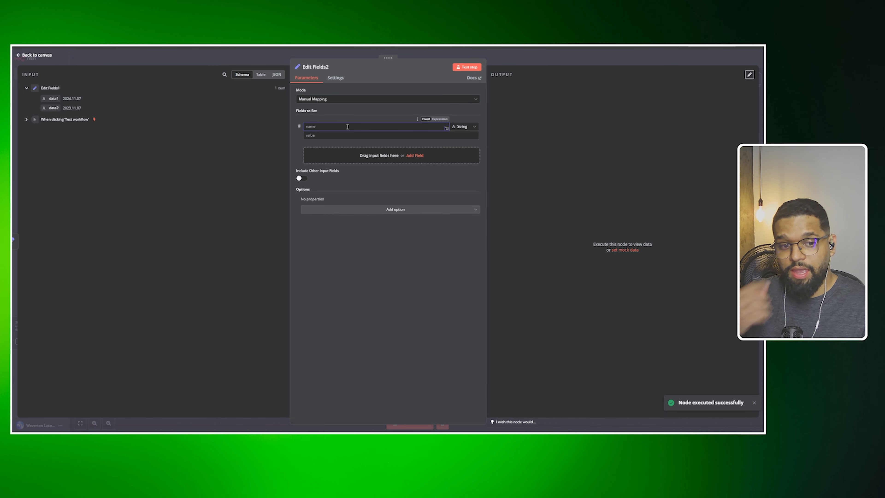
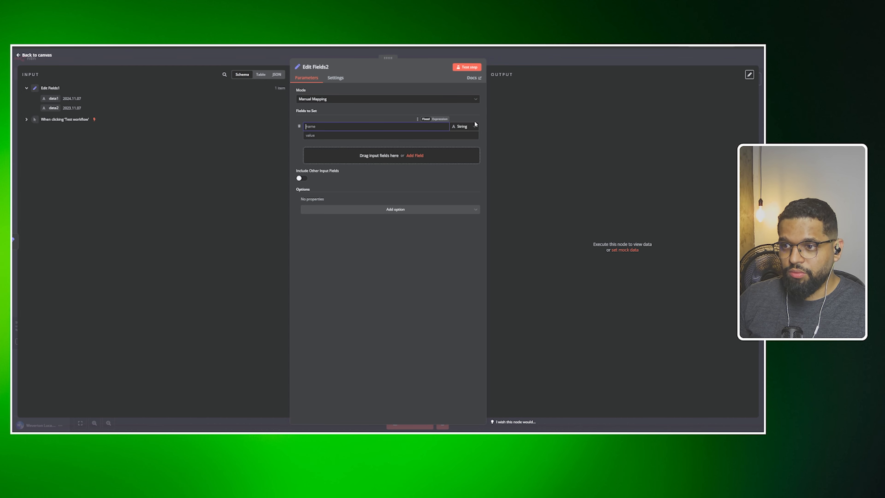
left_click(473, 129)
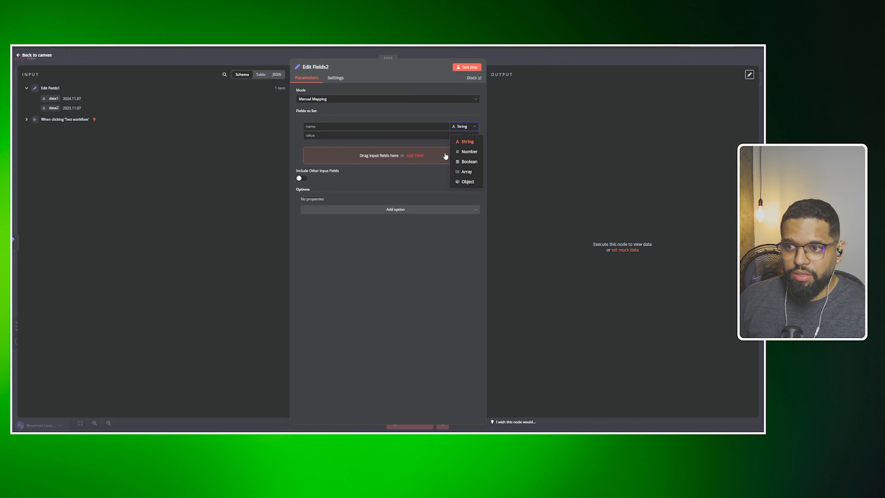
left_click(468, 141)
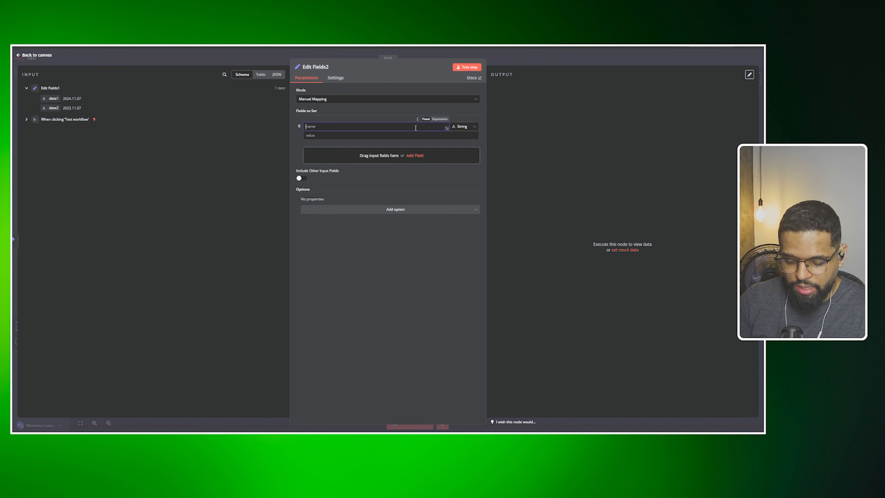
type("cond")
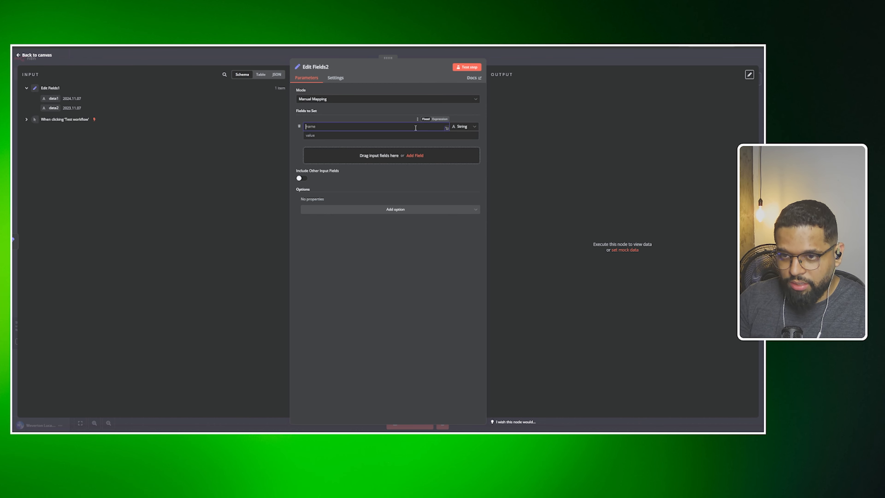
key("ctrl+a")
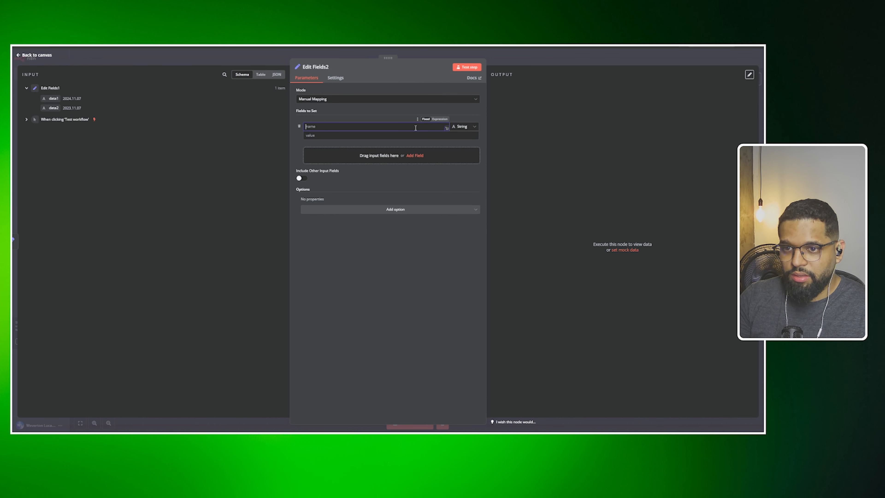
type("result")
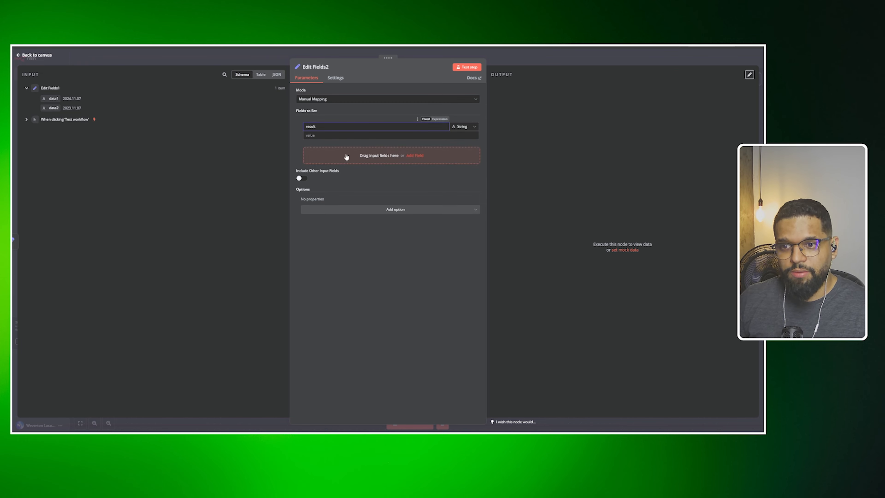
Switch the result field's value to an expression and enter {{ new Date() }} in the expanded expression editor.
left_click(467, 135)
left_click(469, 143)
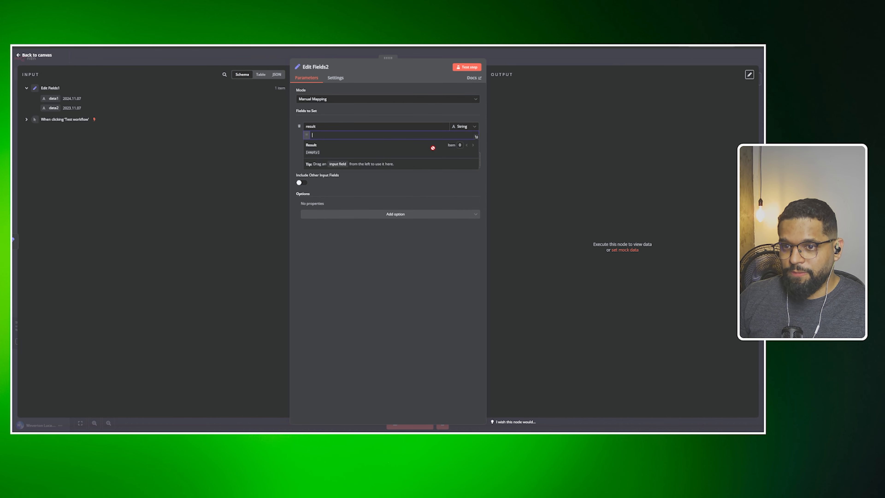
left_click(476, 139)
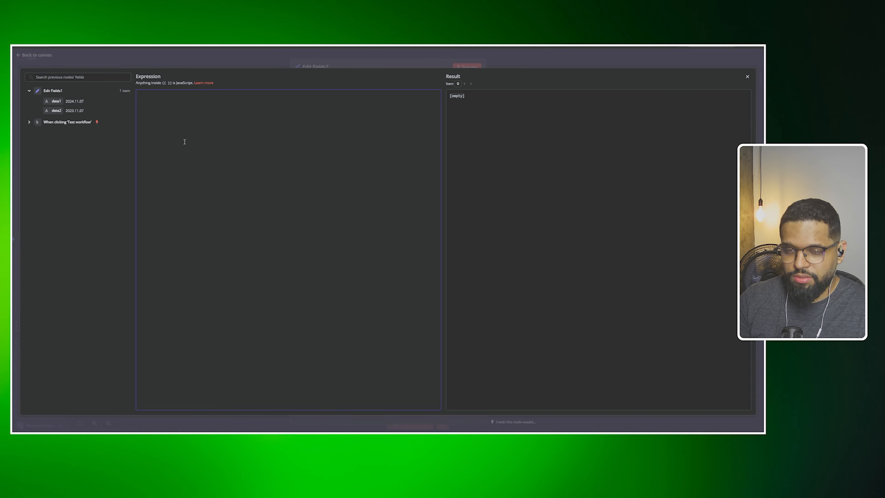
type("{{ ")
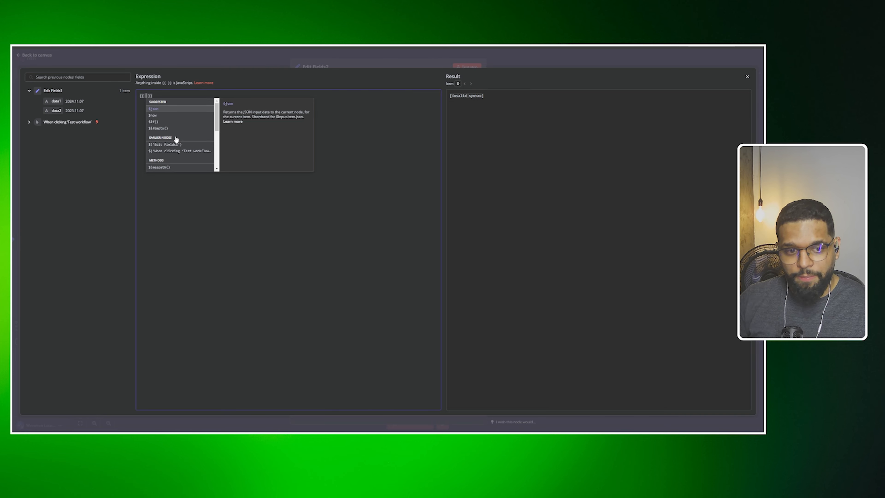
type("new Date")
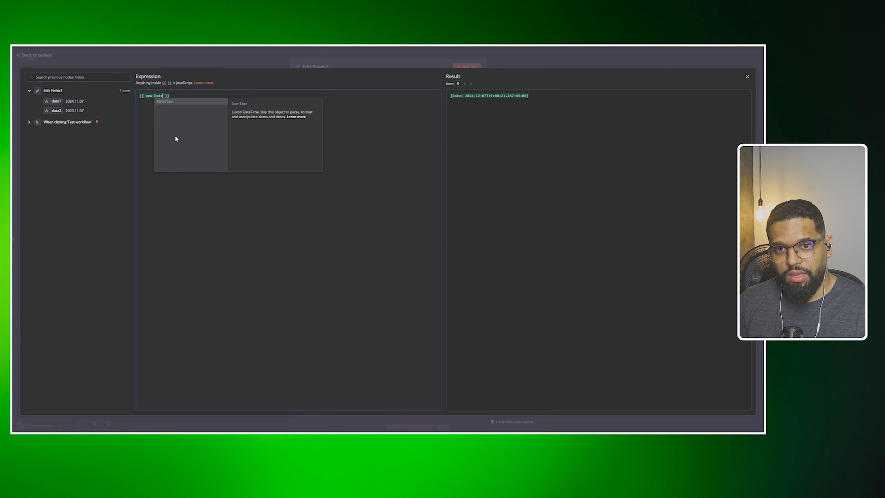
type("(")
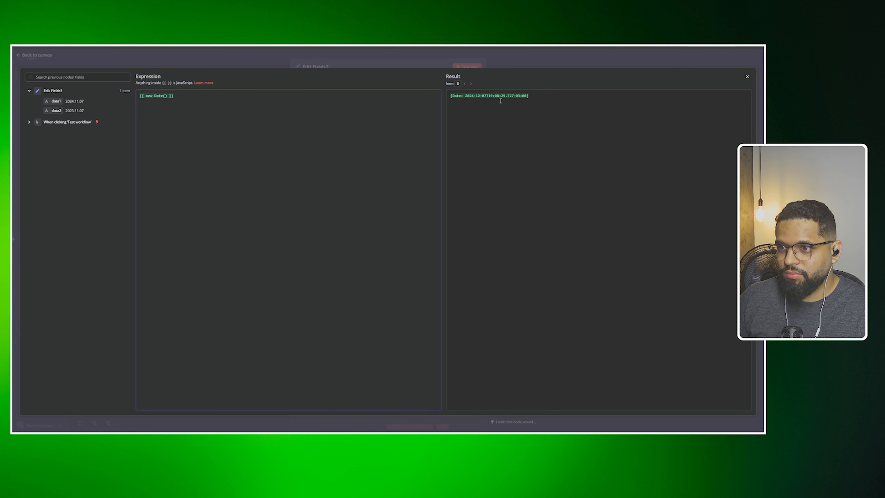
Examine the date and time portions of the new Date() output in the result preview.
triple_click(471, 97)
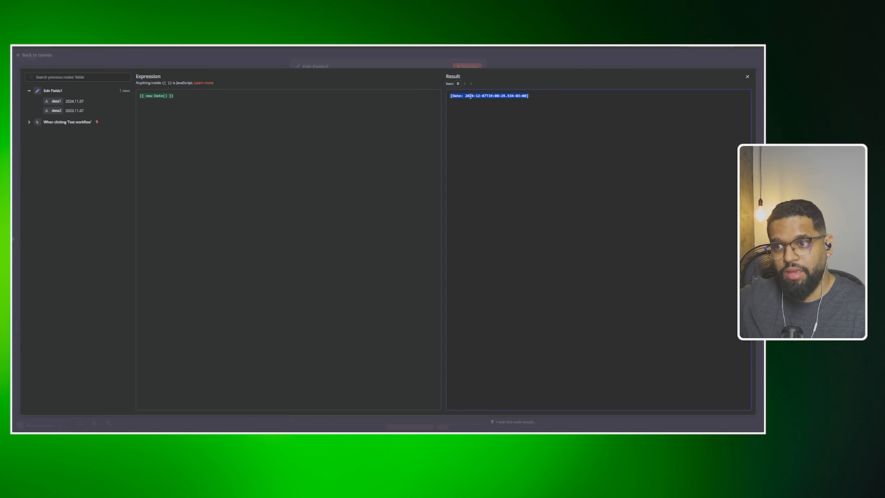
left_click(471, 97)
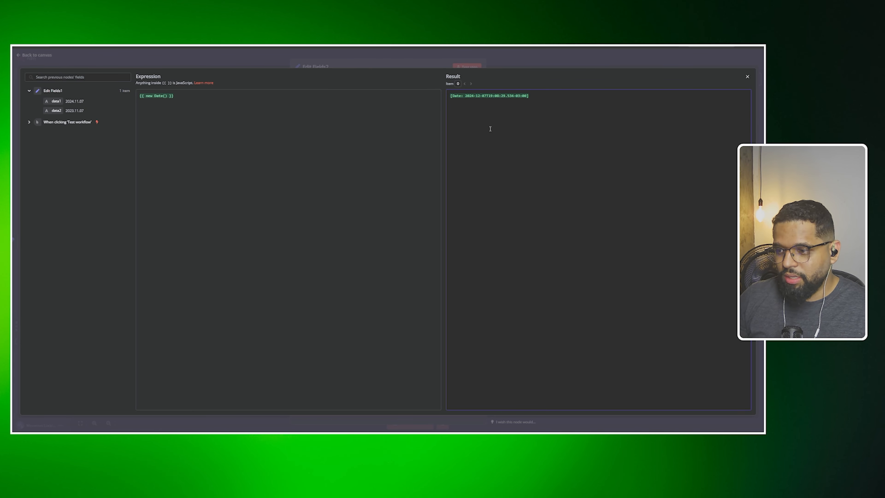
double_click(476, 97)
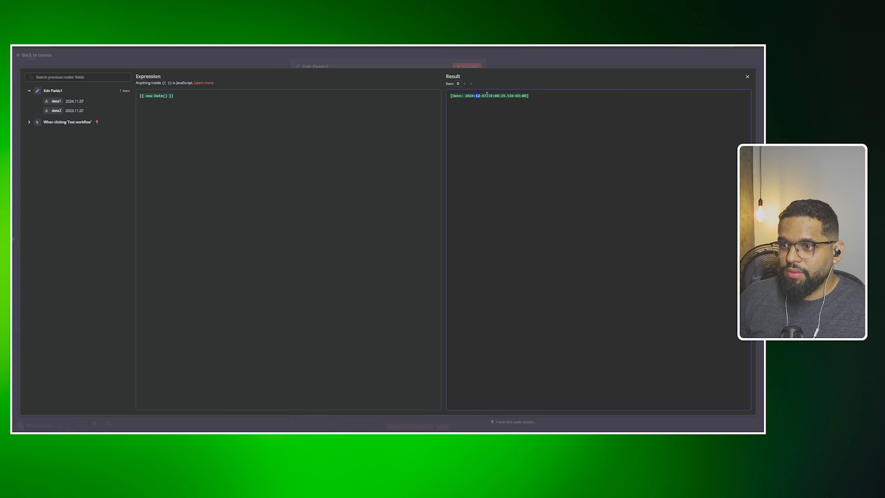
left_click_drag(487, 97, 467, 95)
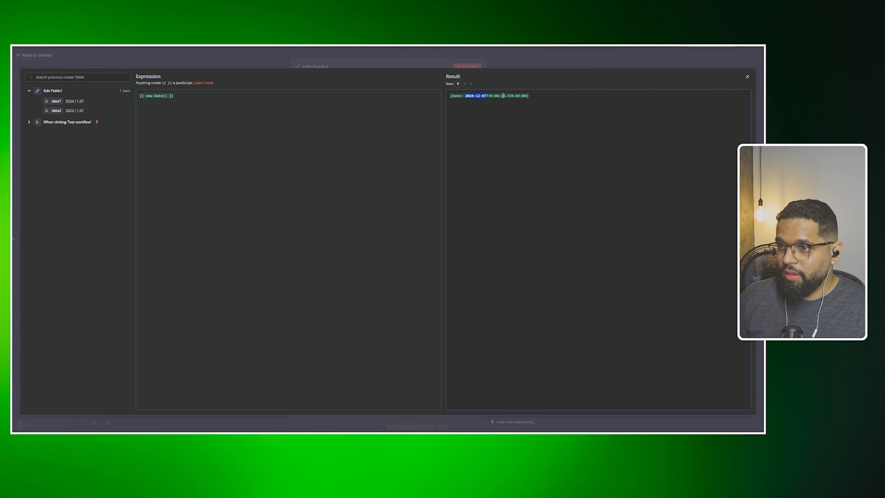
left_click(490, 95)
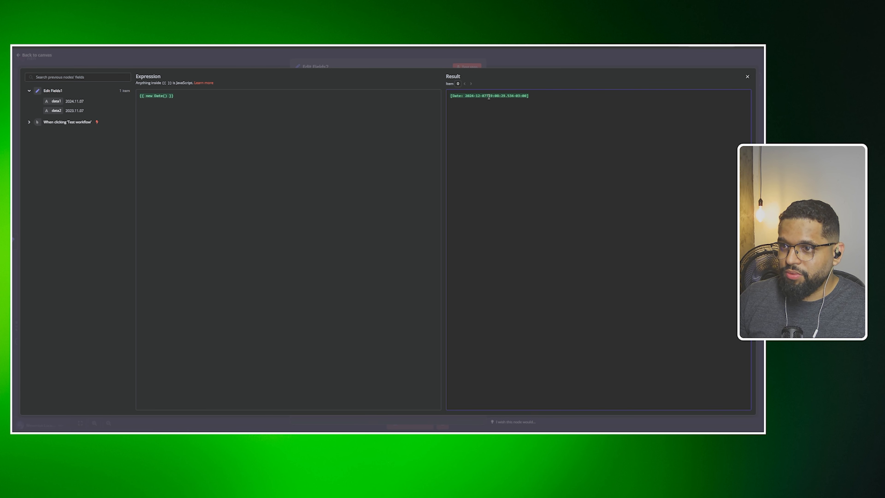
left_click_drag(488, 96, 505, 95)
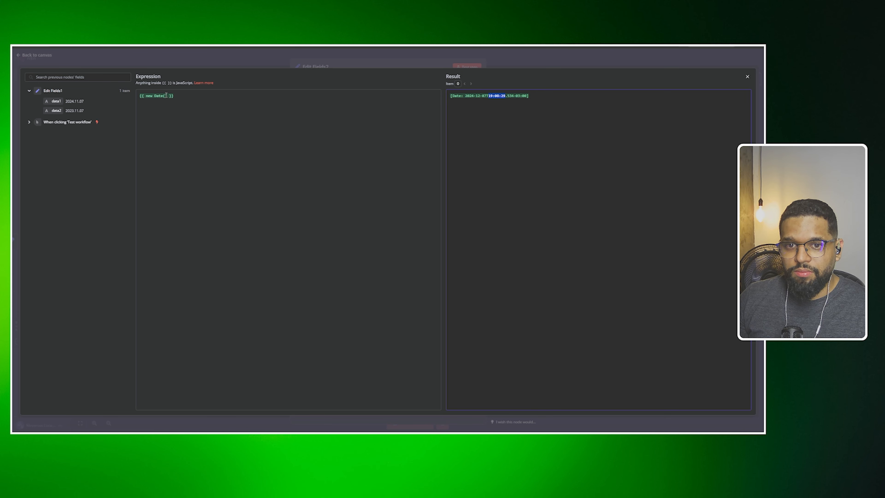
Try {{ $now }} on a separate line below new Date(), examine its time portion, and delete it again.
left_click(198, 98)
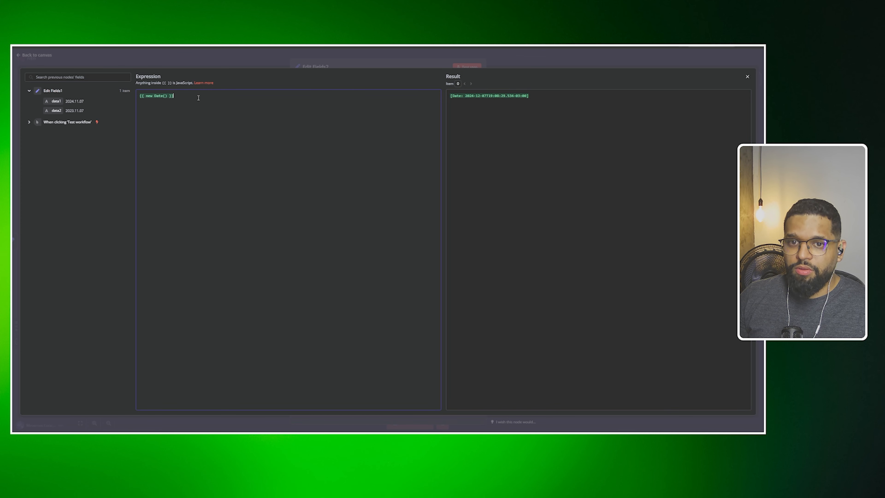
key("Return")
type("{{")
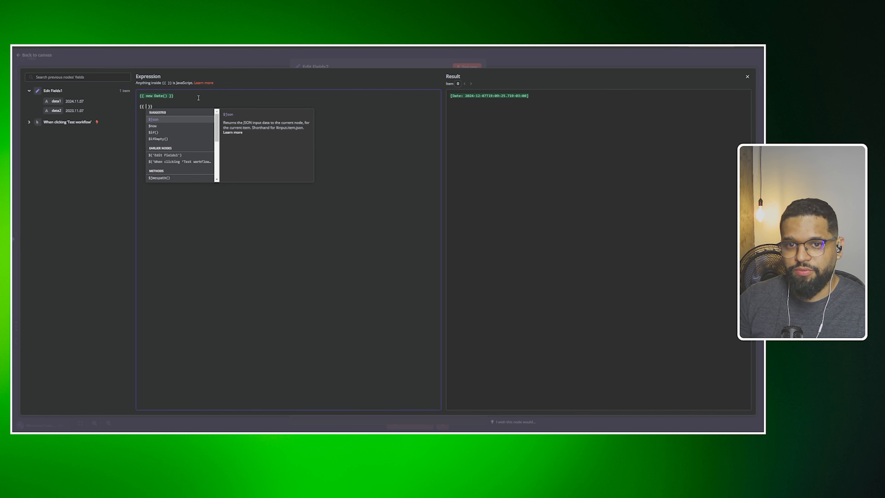
key("Down")
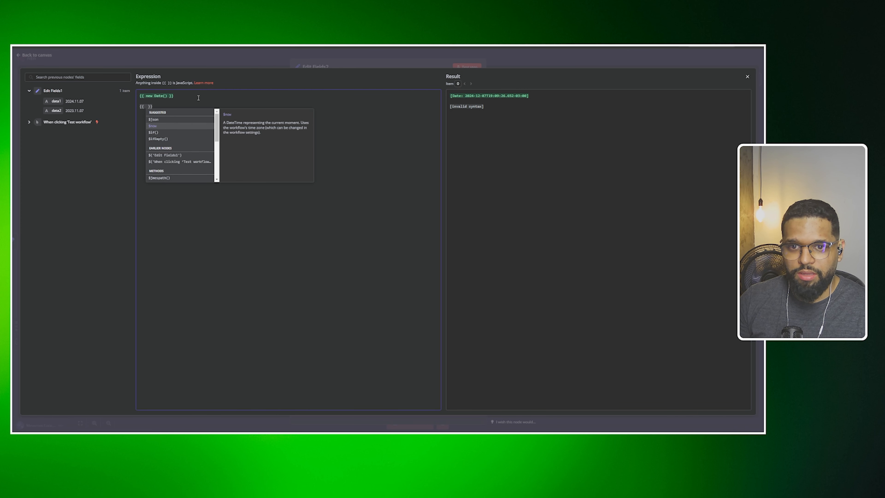
key("Return")
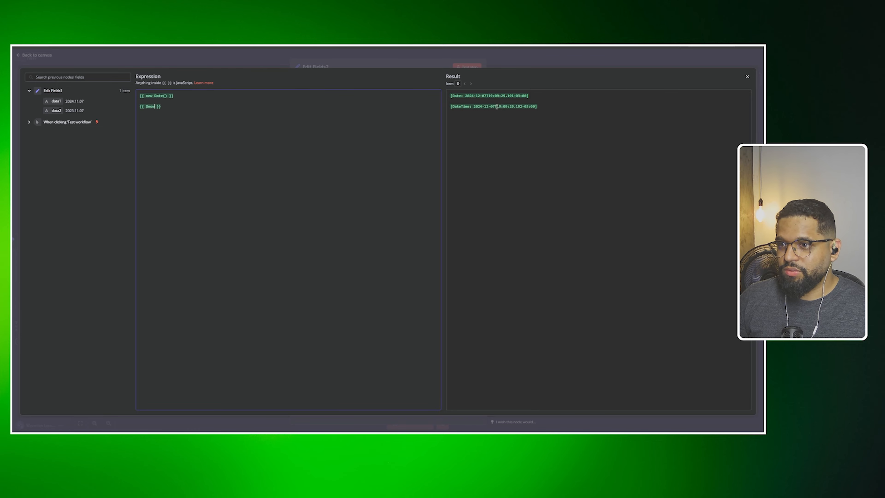
left_click_drag(500, 107, 523, 107)
left_click(533, 112)
left_click(166, 107)
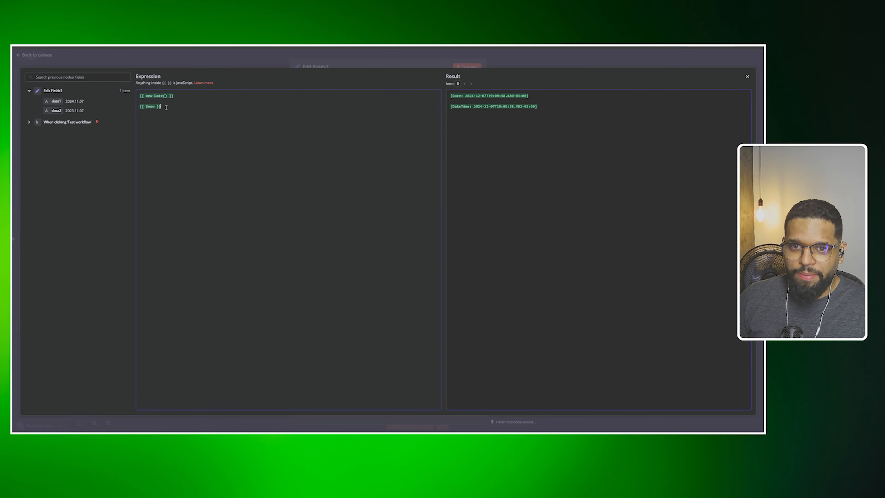
left_click_drag(170, 107, 140, 105)
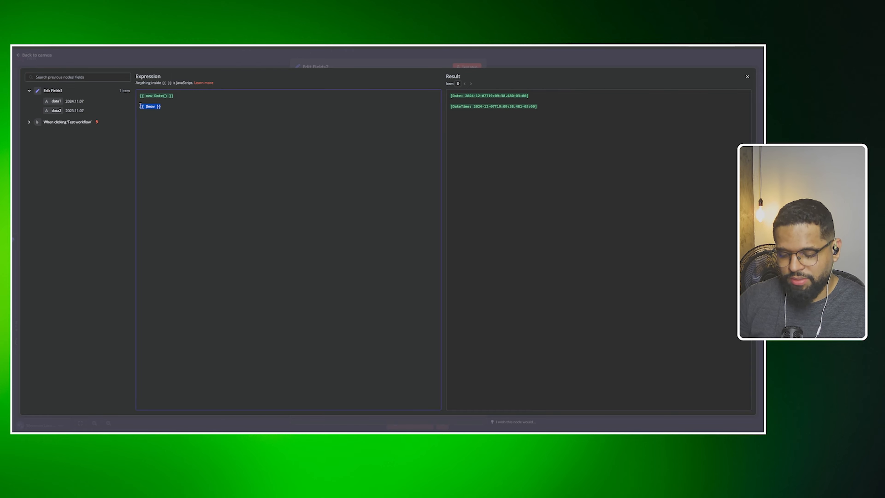
key("BackSpace")
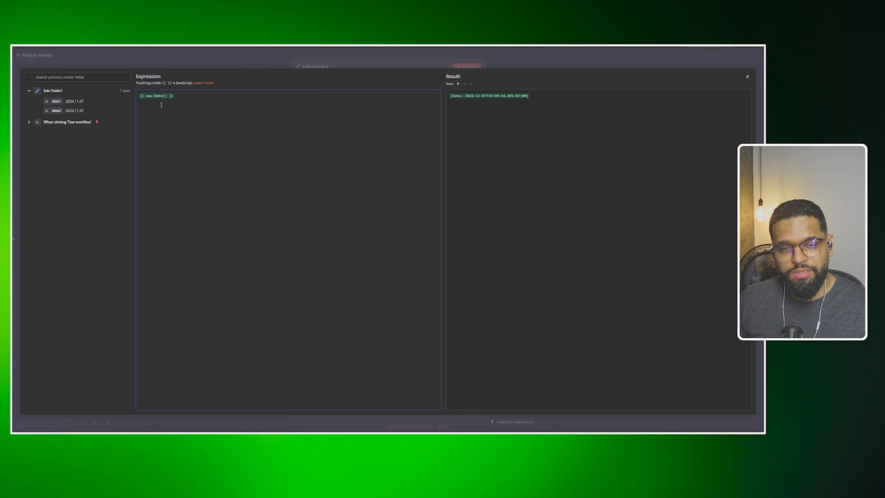
Insert the data1 field into the Date parentheses to form new Date($json.data1), and inspect the resulting date.
left_click_drag(56, 101, 166, 97)
left_click(216, 104)
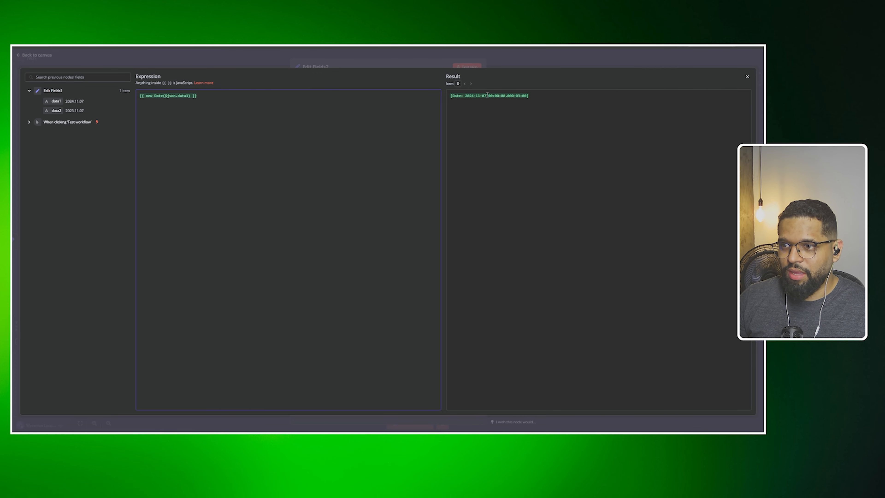
left_click_drag(452, 96, 529, 97)
left_click(502, 98)
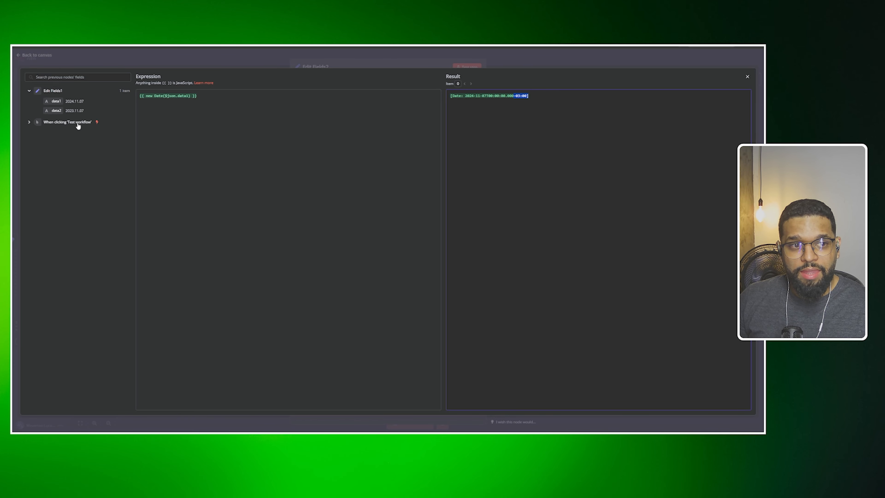
Extend the expression to check whether data1 is greater than data2 by adding > new Date($json.data2).
left_click(191, 95)
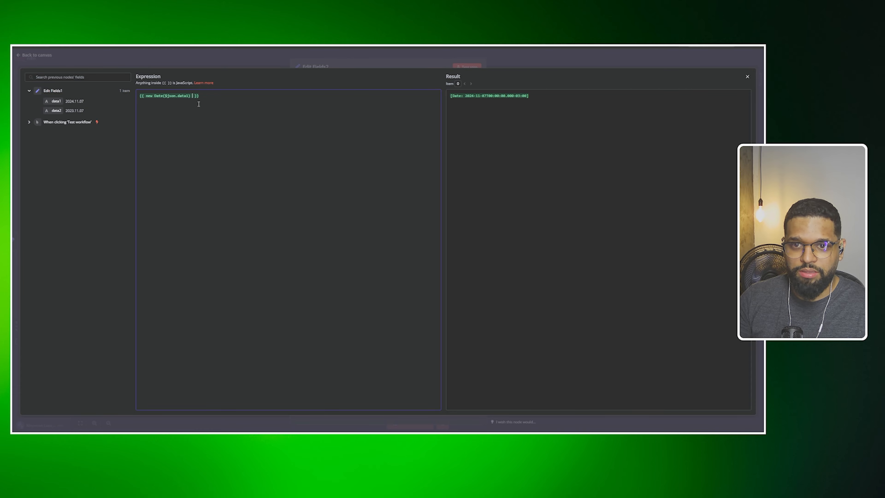
type("> ")
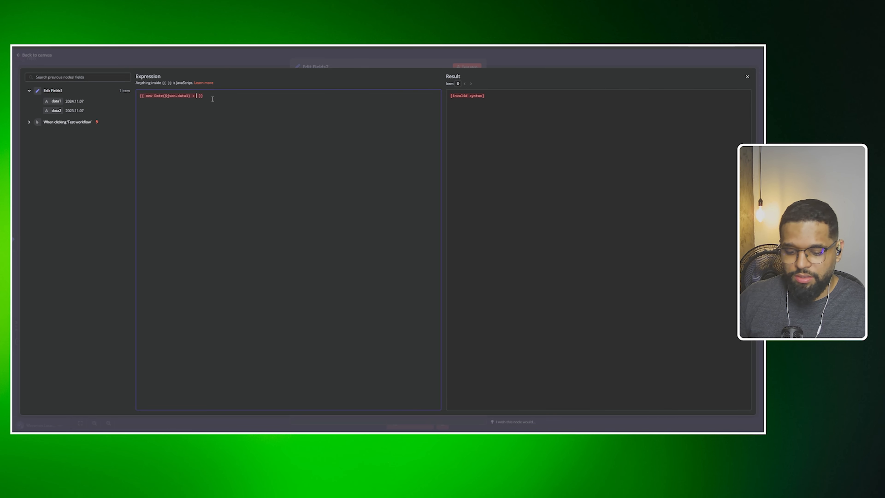
type("new Date")
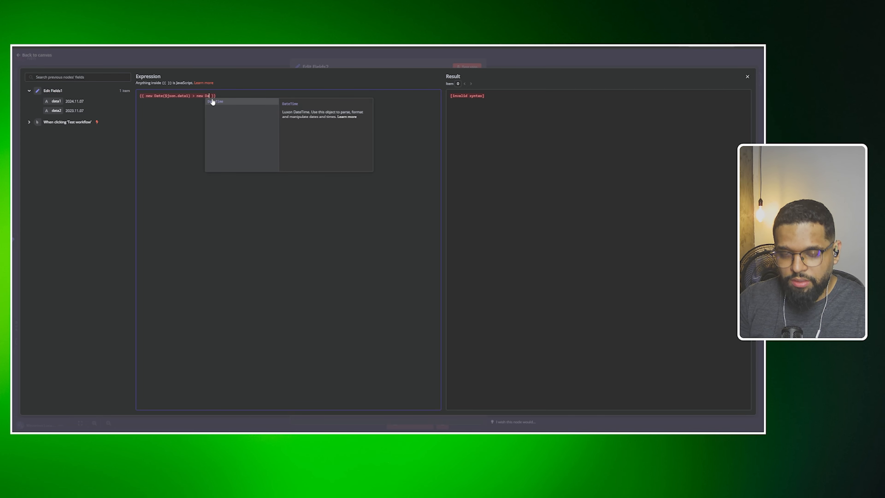
left_click(212, 102)
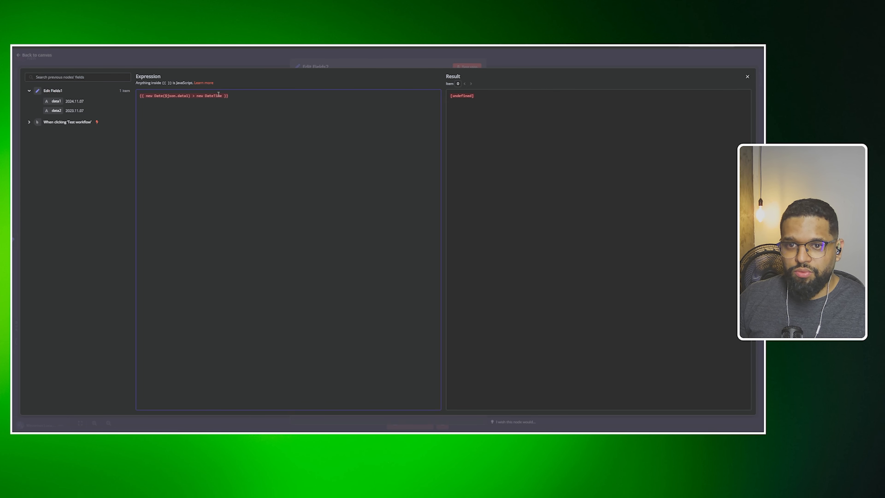
double_click(216, 95)
type("Date(")
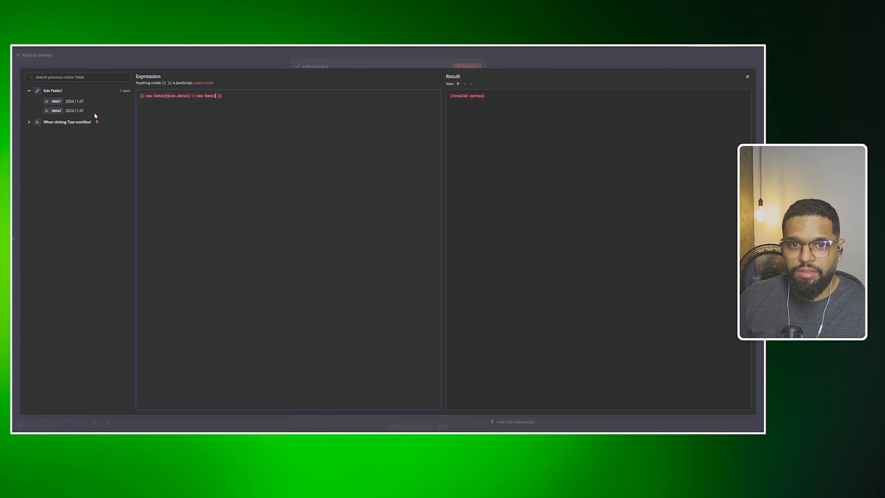
left_click_drag(56, 109, 216, 96)
key("Right")
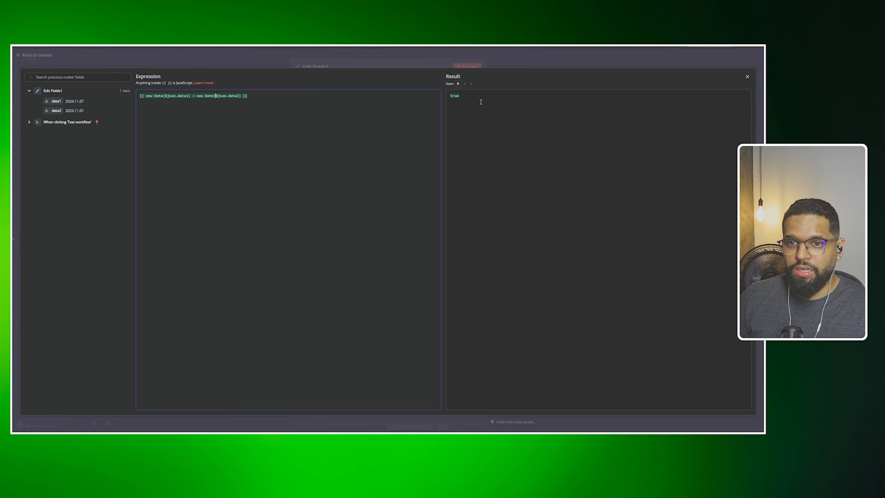
Examine the comparison's output against the data1 and data2 input dates, closing and reopening the expression editor.
left_click_drag(479, 99, 452, 98)
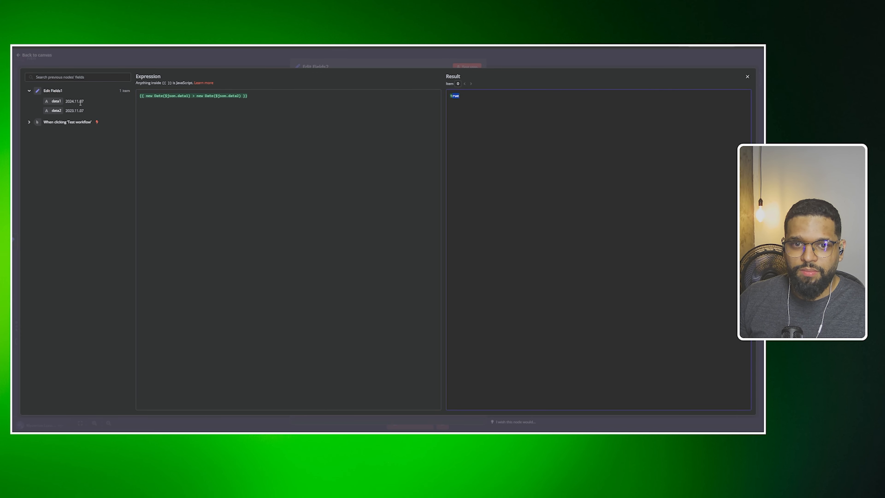
left_click_drag(85, 101, 75, 101)
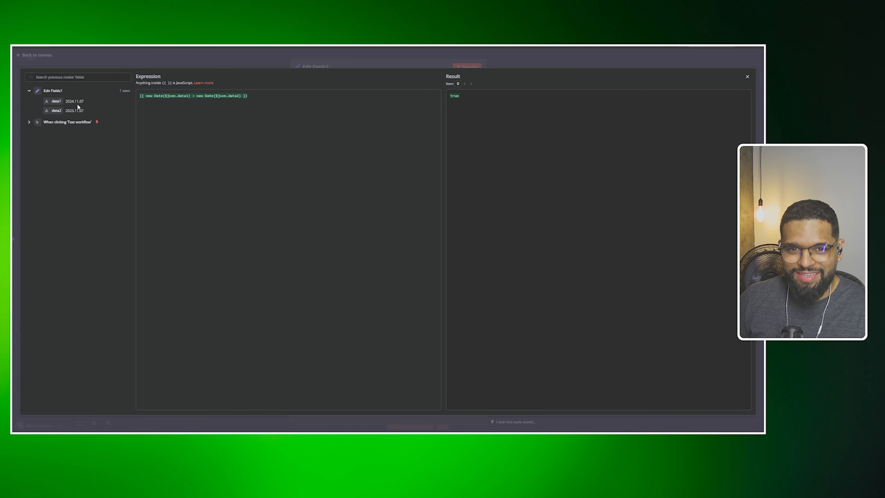
left_click(255, 63)
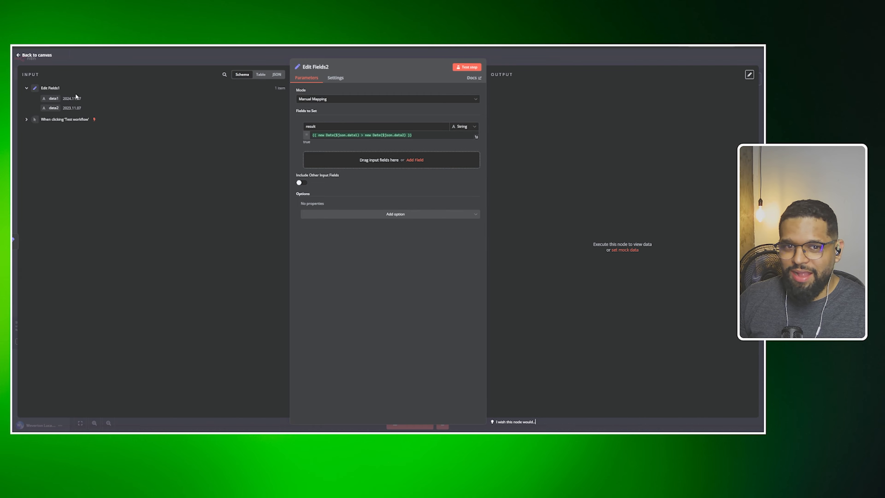
left_click(331, 134)
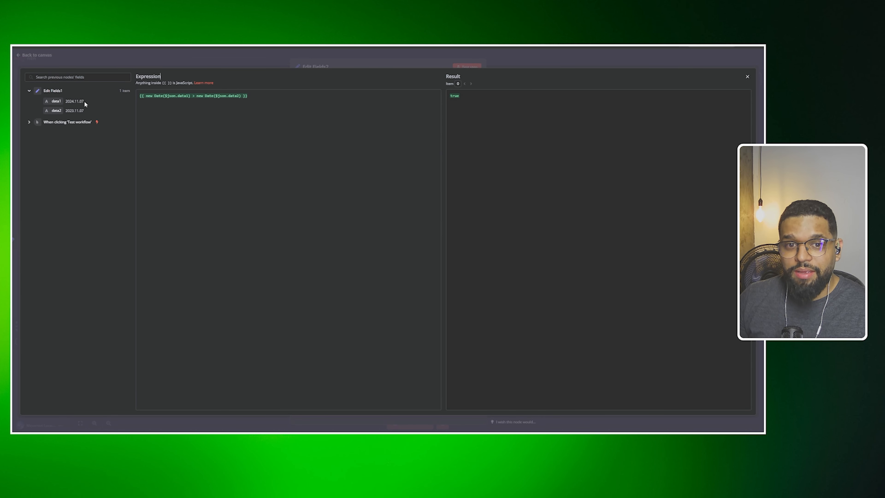
double_click(71, 101)
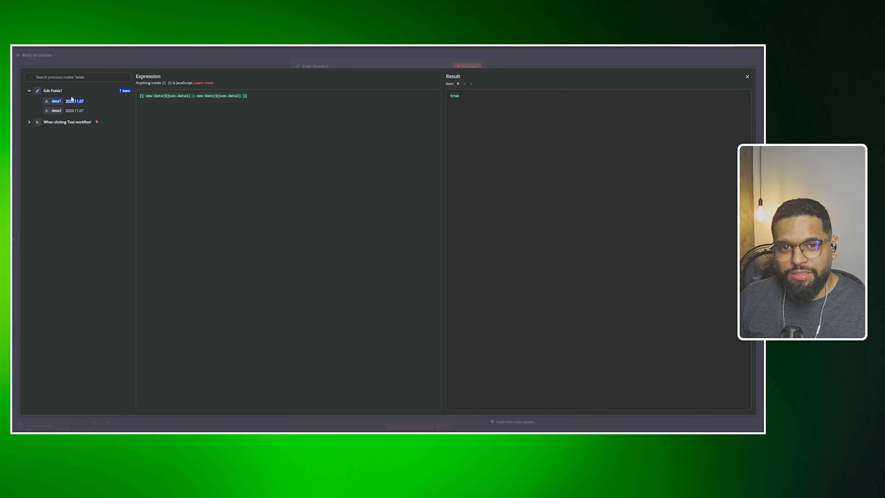
left_click(73, 101)
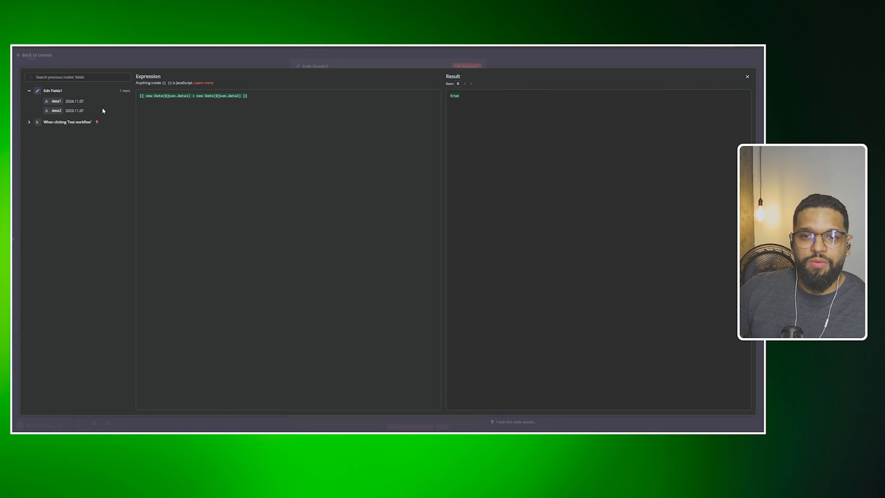
left_click(187, 97)
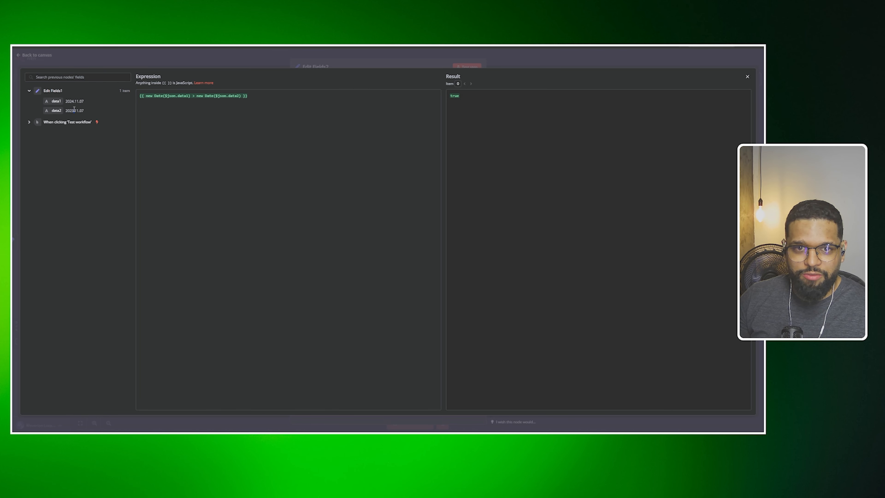
left_click_drag(74, 110, 70, 110)
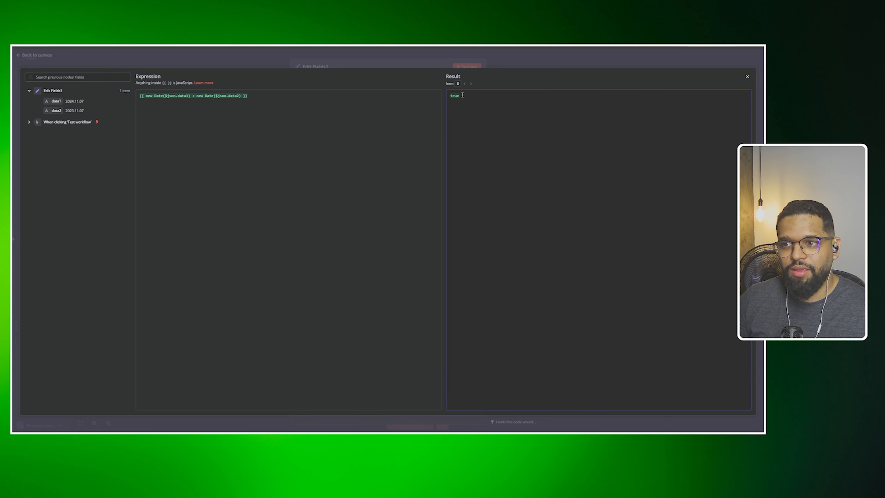
left_click(193, 96)
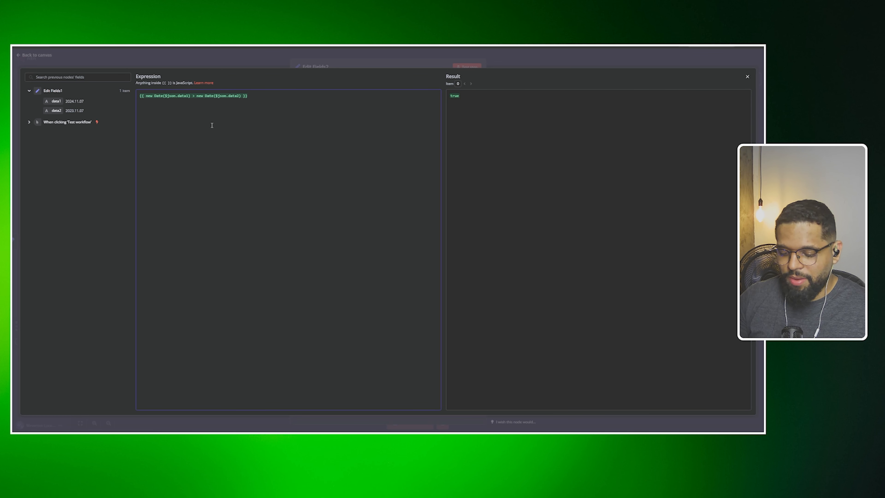
Try the < and <= operators in place of > between the data1 and data2 dates.
type("-")
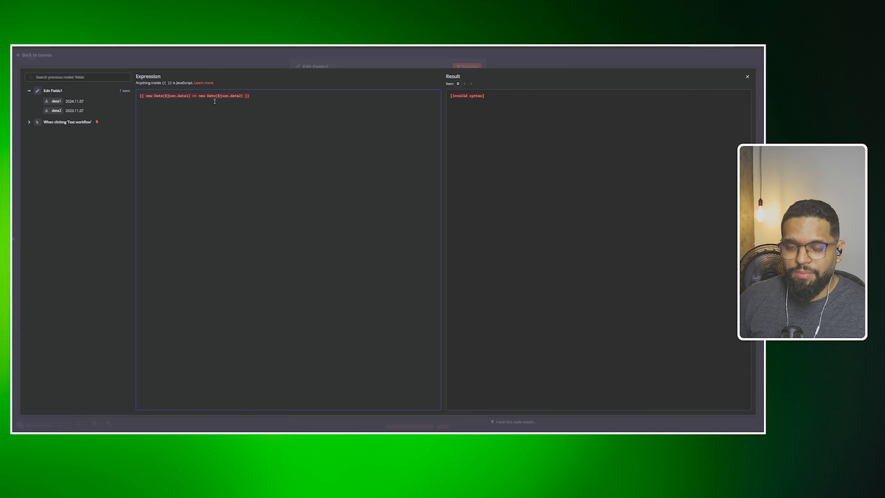
key("BackSpace")
key("Delete")
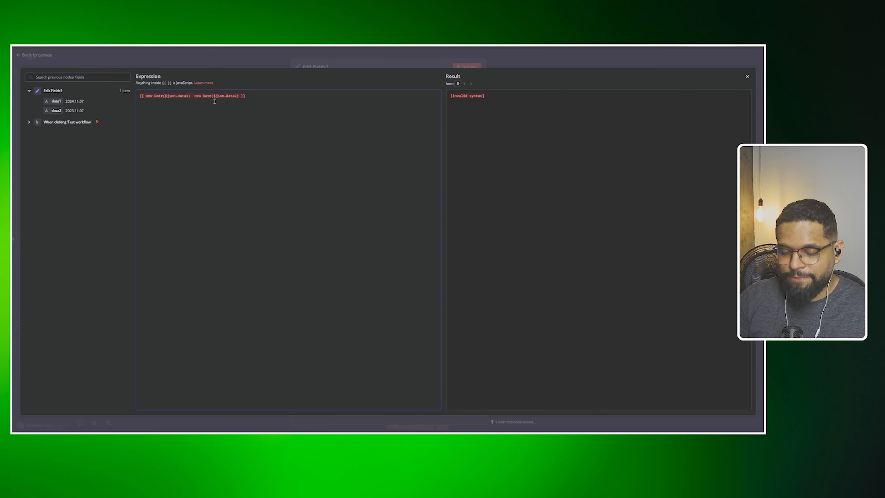
type("<")
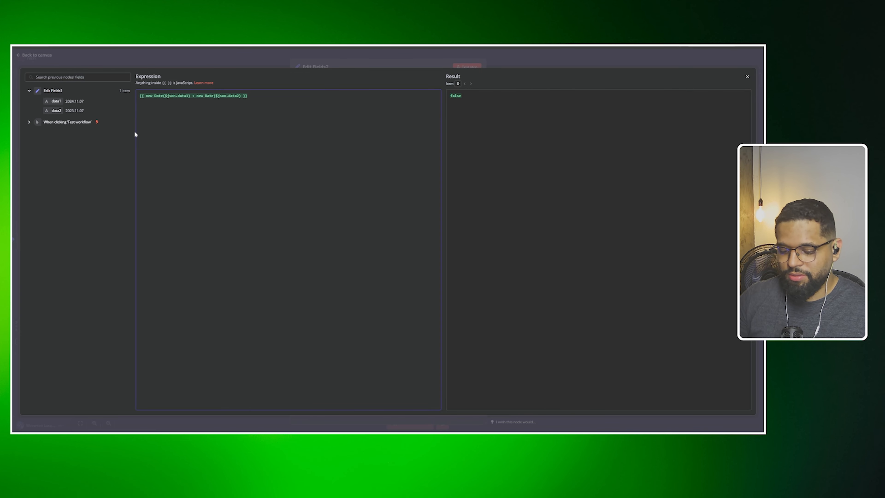
type("=")
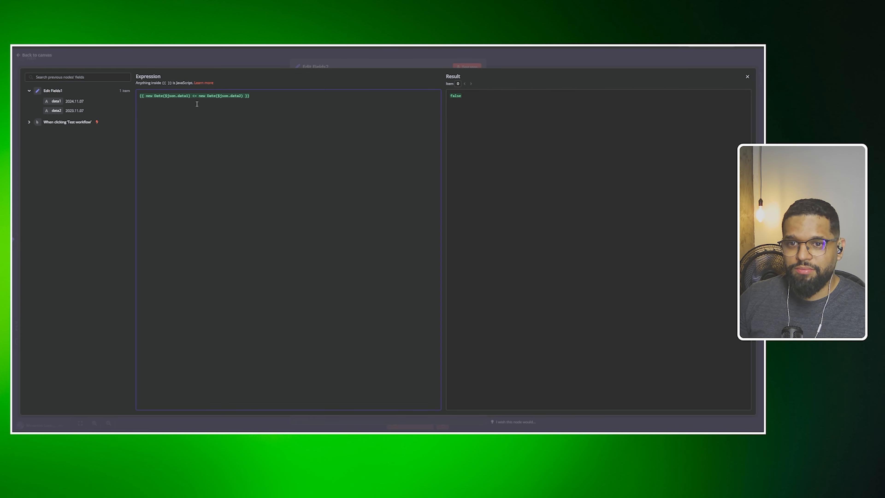
Change the operator between the data1 and data2 dates to >= and close the expression editor.
key("BackSpace")
key("BackSpace")
type(">=")
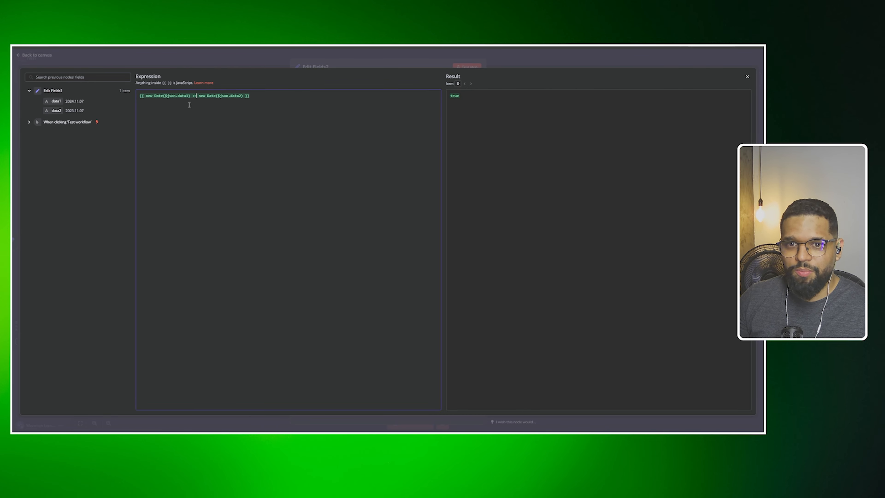
left_click_drag(192, 94, 151, 92)
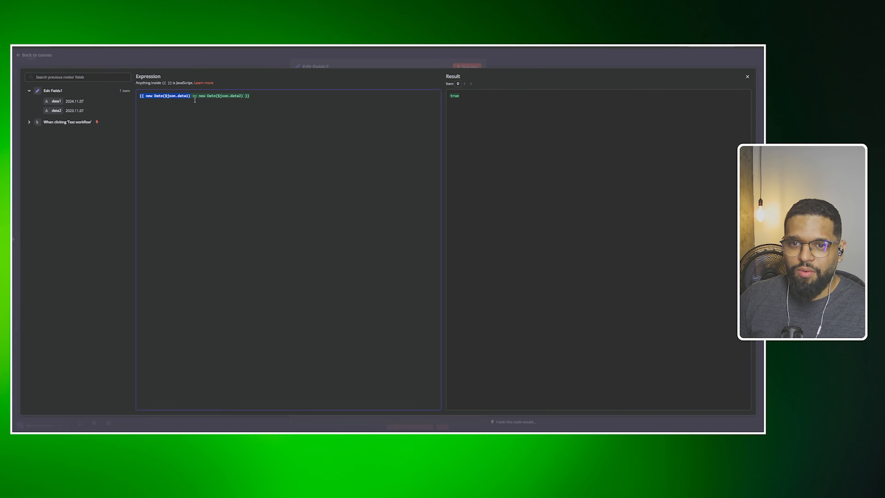
left_click(264, 61)
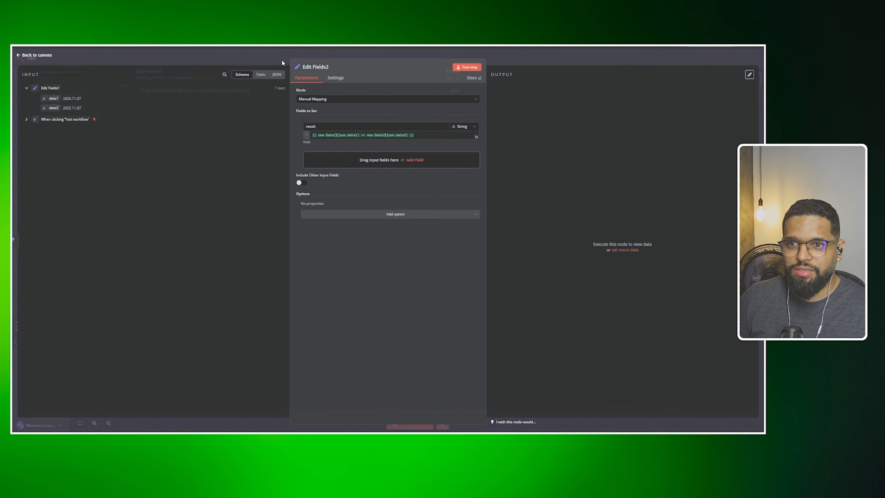
Set data2 in Edit Fields1 to 2024.11.07 to match data1, and test the comparison in Edit Fields2.
left_click(282, 59)
double_click(385, 269)
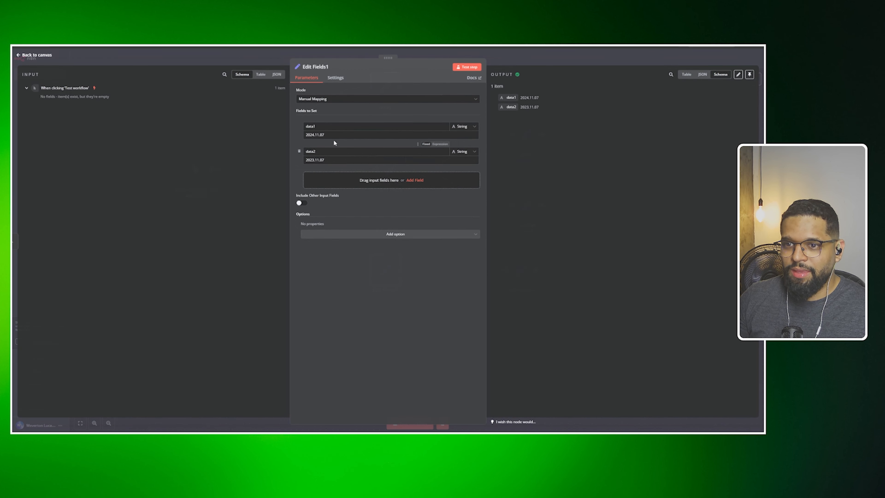
double_click(331, 135)
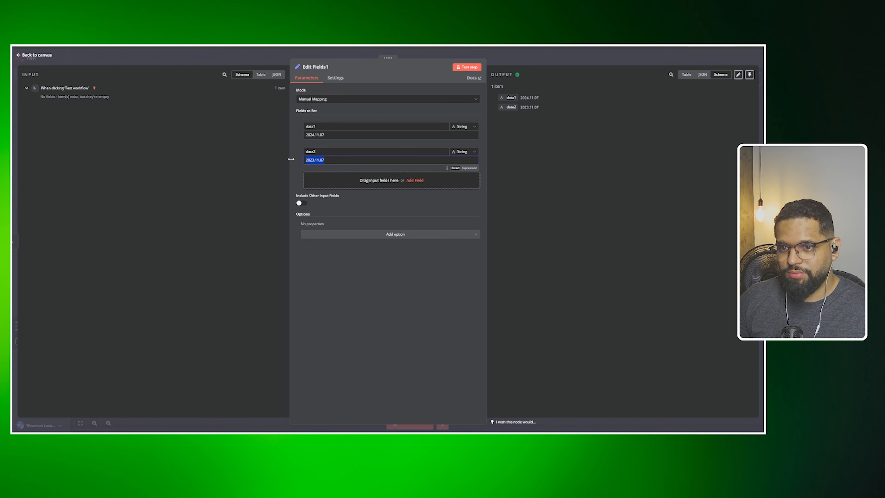
key("Escape")
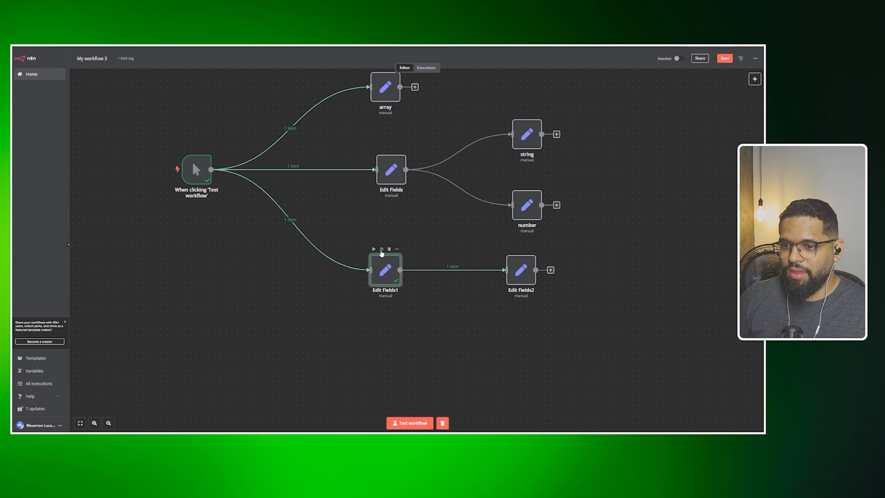
left_click(510, 249)
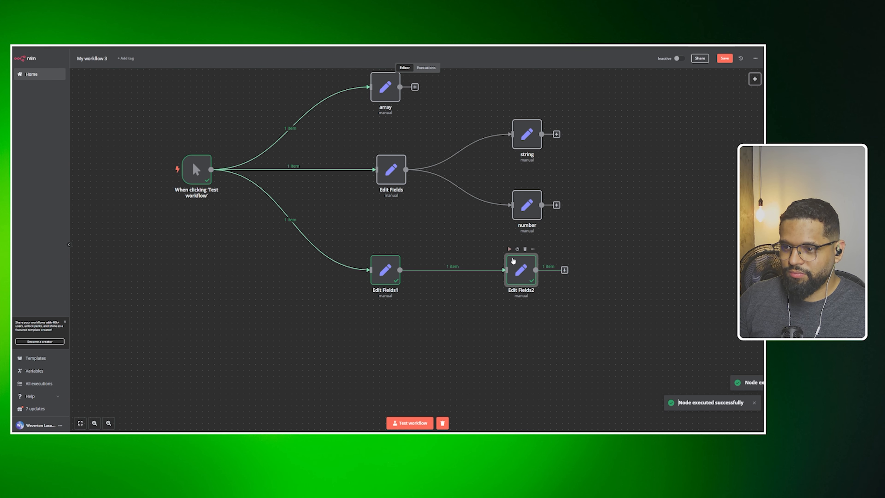
double_click(513, 261)
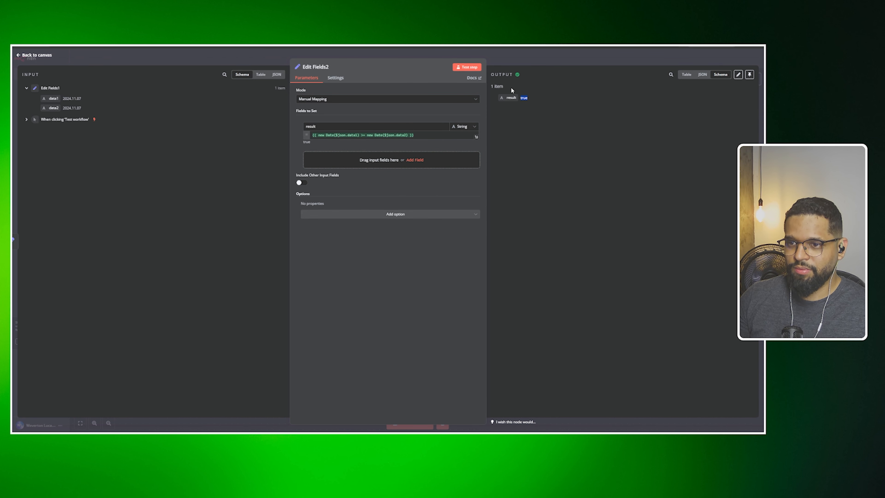
Set data2 in Edit Fields1 to 2023.11.07, rerun both date nodes and open Edit Fields2's result.
left_click(502, 59)
double_click(386, 270)
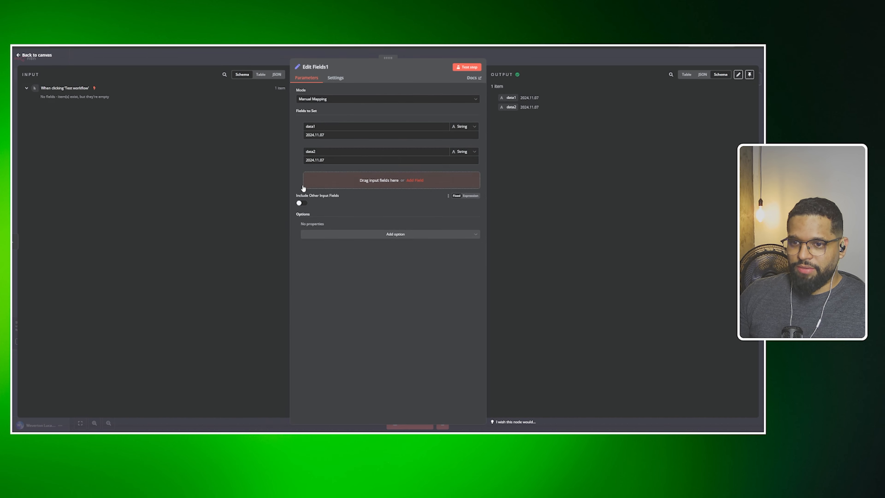
left_click(316, 159)
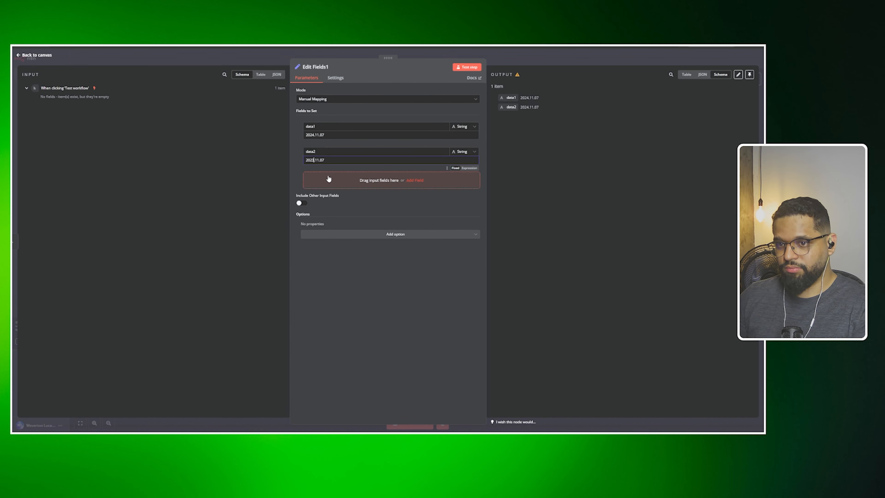
left_click(529, 59)
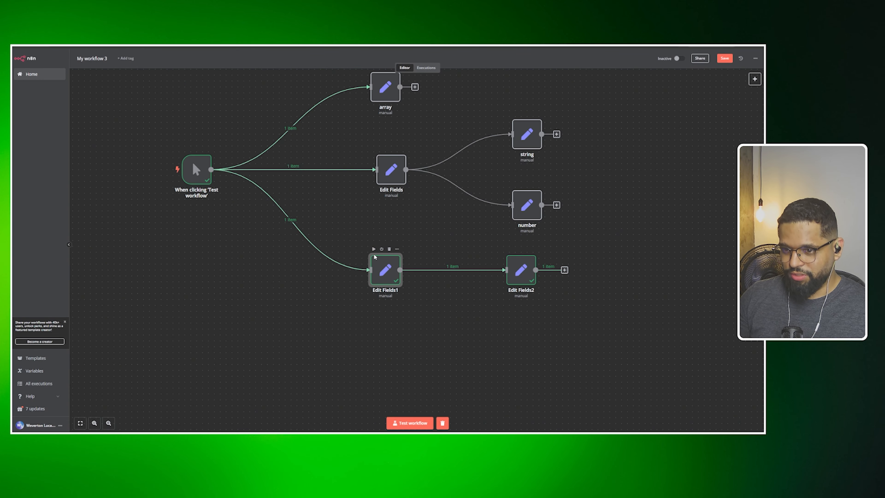
left_click(374, 249)
left_click(510, 249)
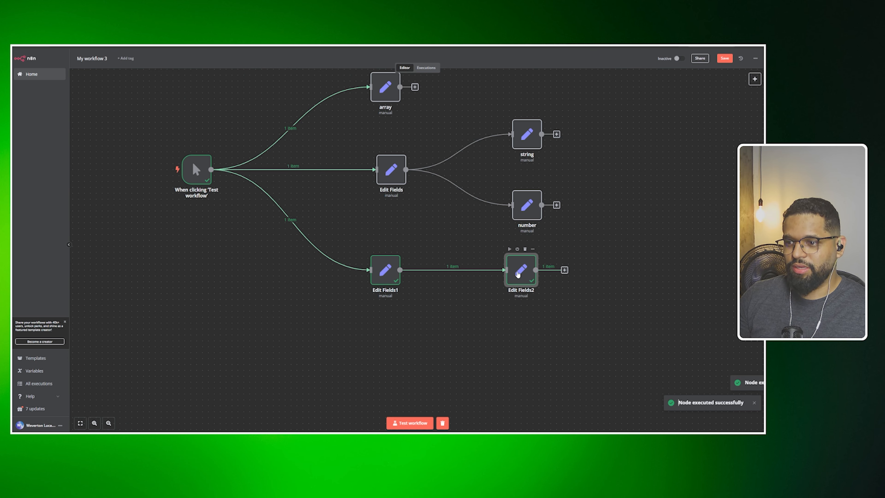
double_click(519, 274)
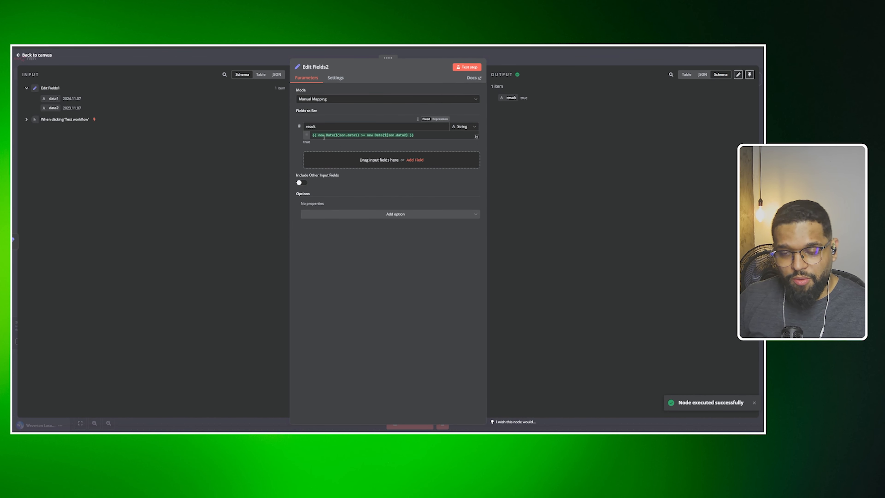
Add a String field named data to Edit Fields2 and open its value as an expression in the full editor.
left_click(368, 159)
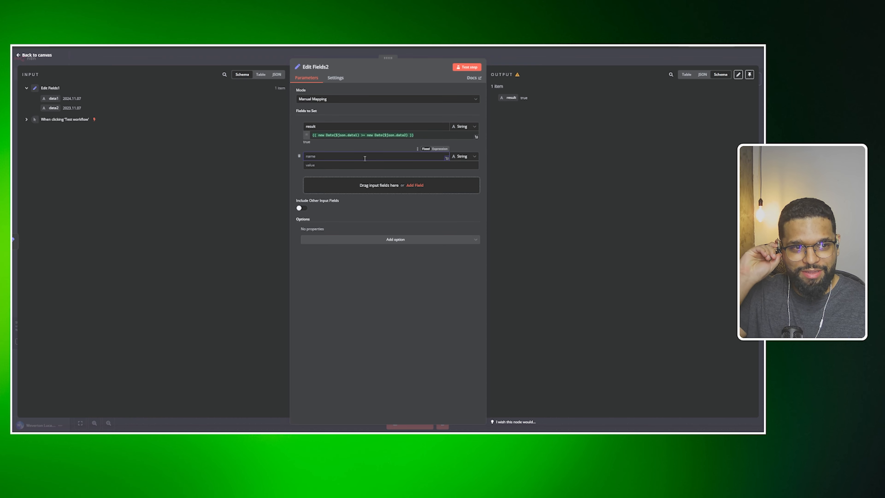
type("data")
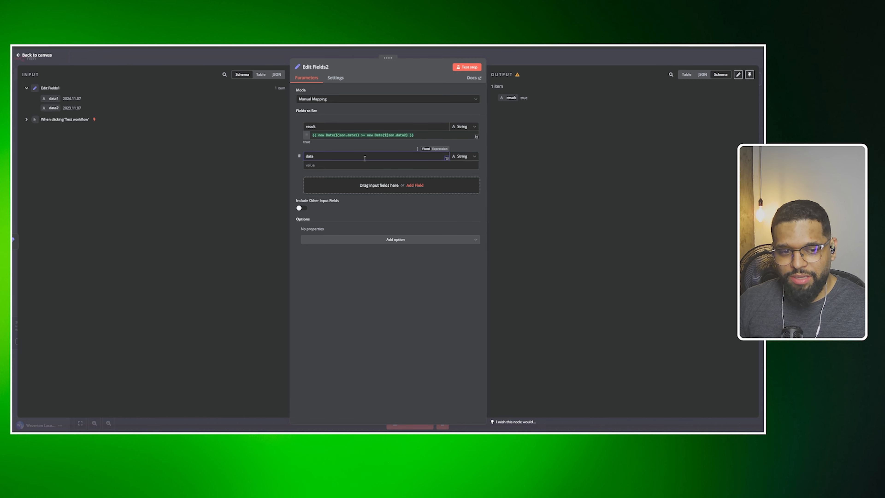
left_click(466, 156)
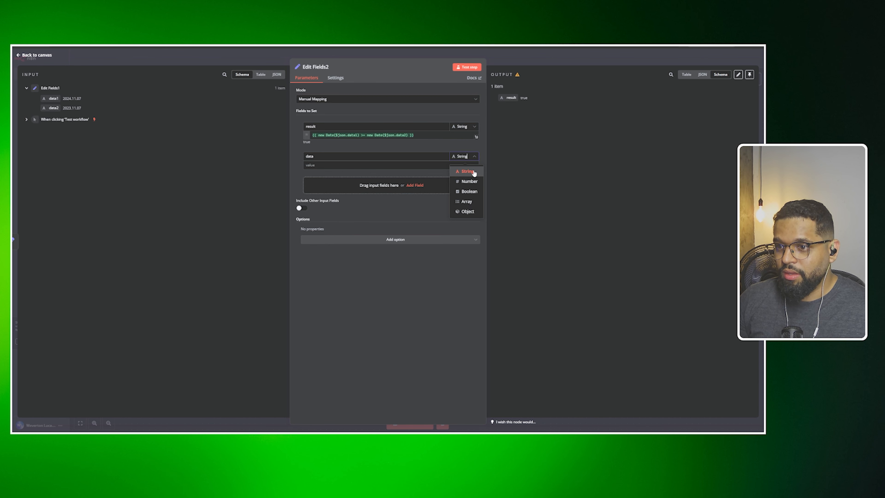
left_click(458, 172)
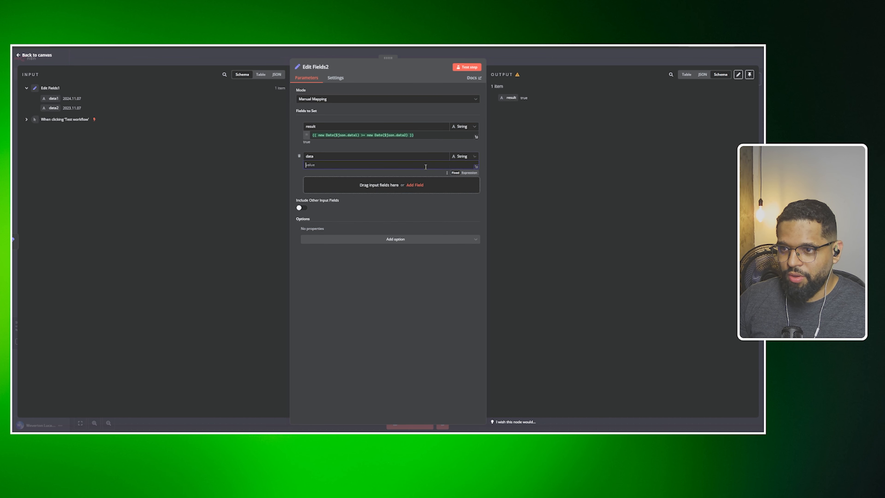
left_click(468, 174)
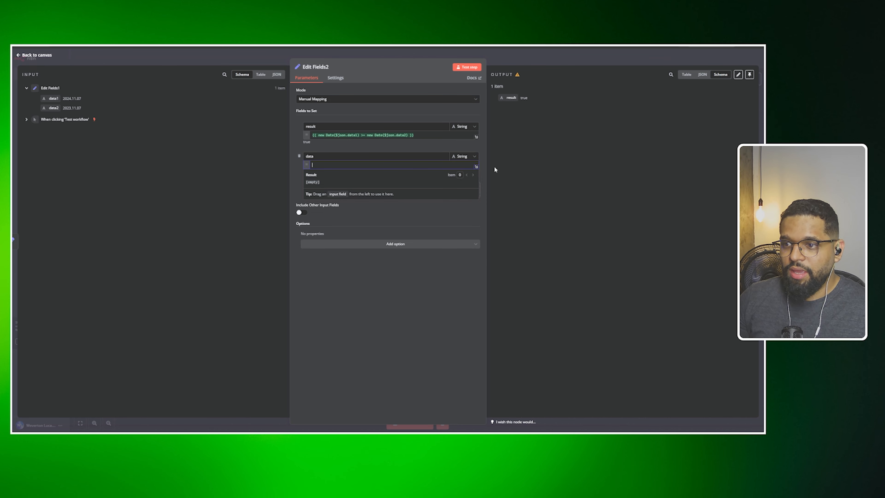
left_click(476, 167)
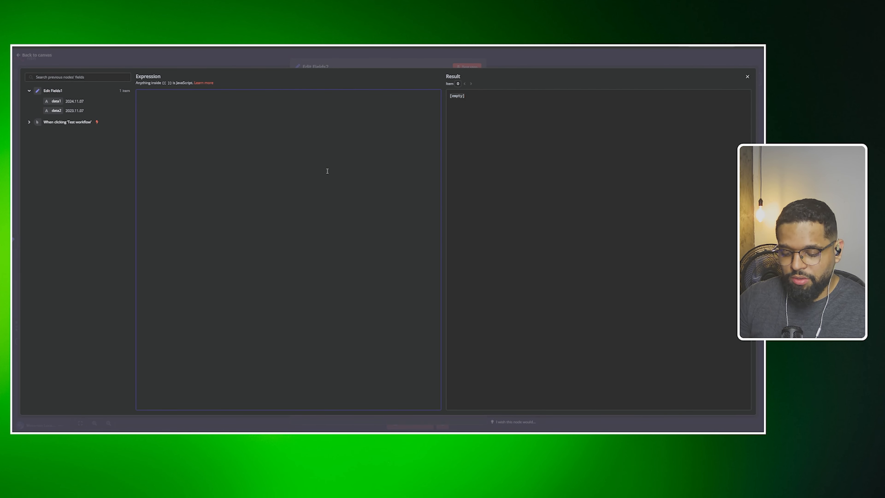
Start the data expression with a multi-line arrow function skeleton, (() => { }), inside double curly braces.
type("{{ (")
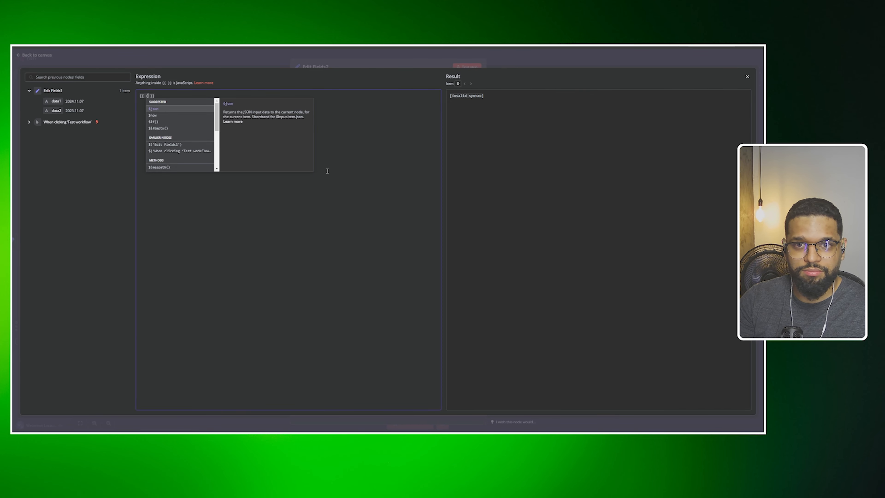
key("Escape")
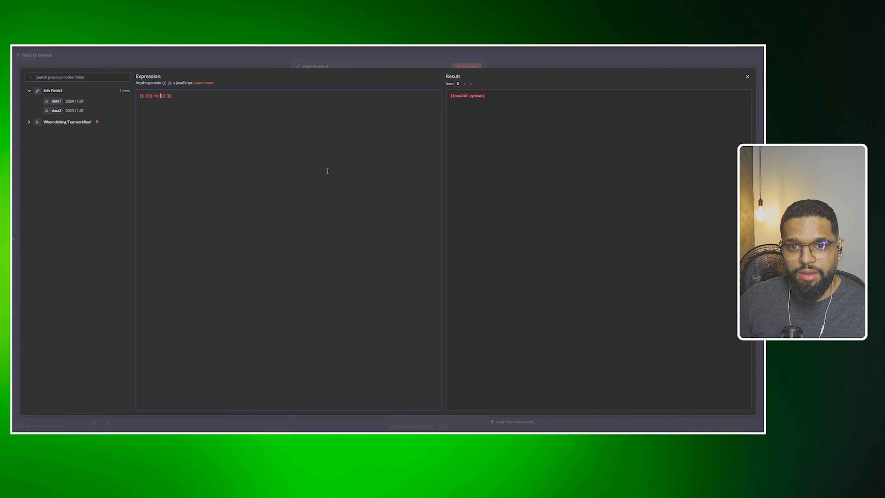
type("{")
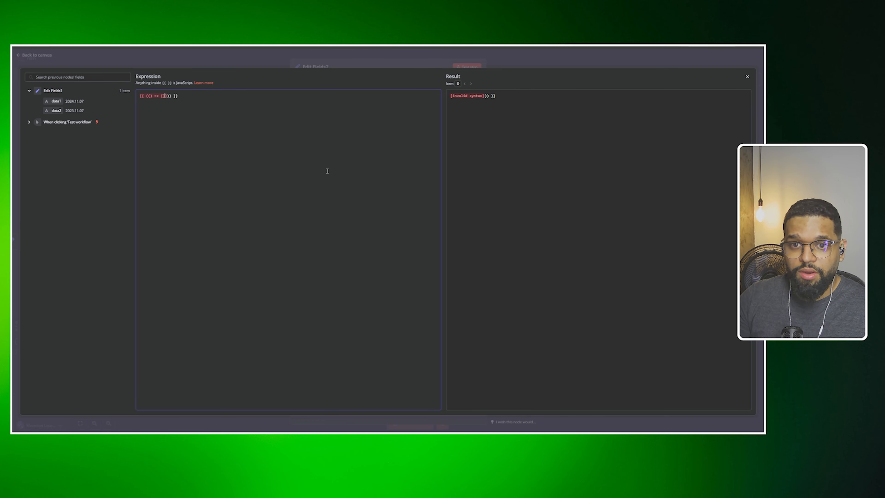
key("Return")
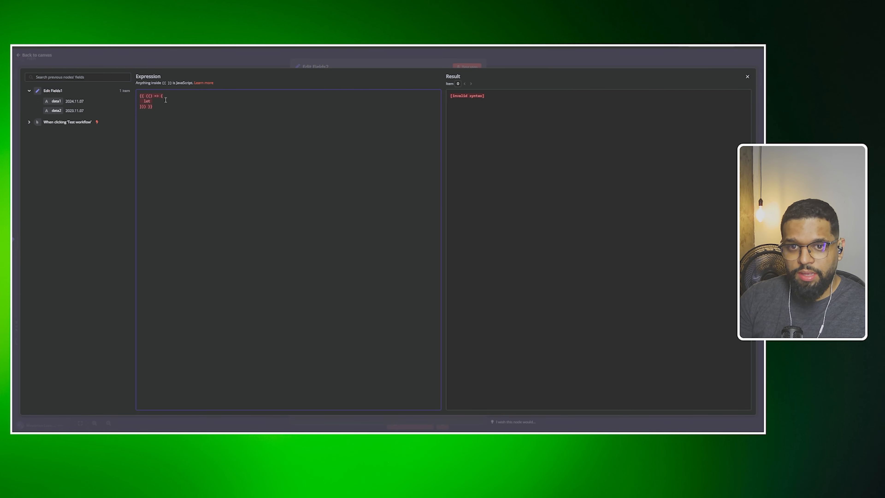
Declare a variable inside the arrow function body with let date = new Date(); and leave an empty line below it.
type("new")
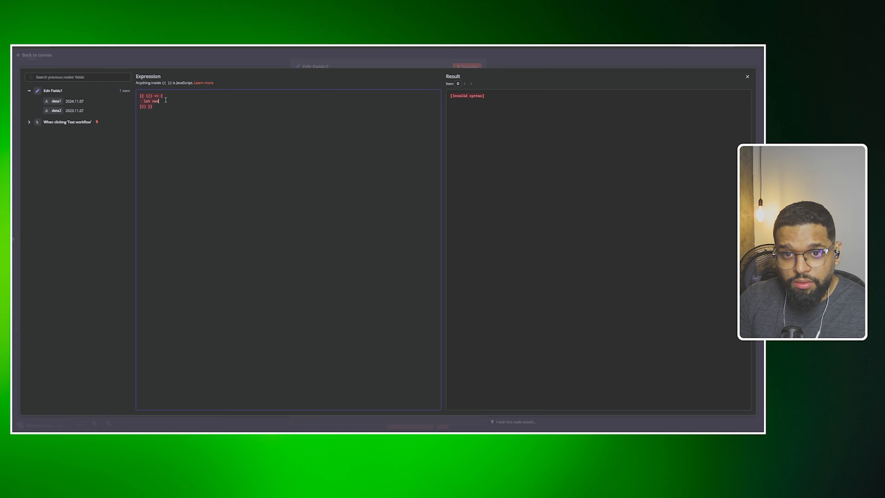
key("BackSpace")
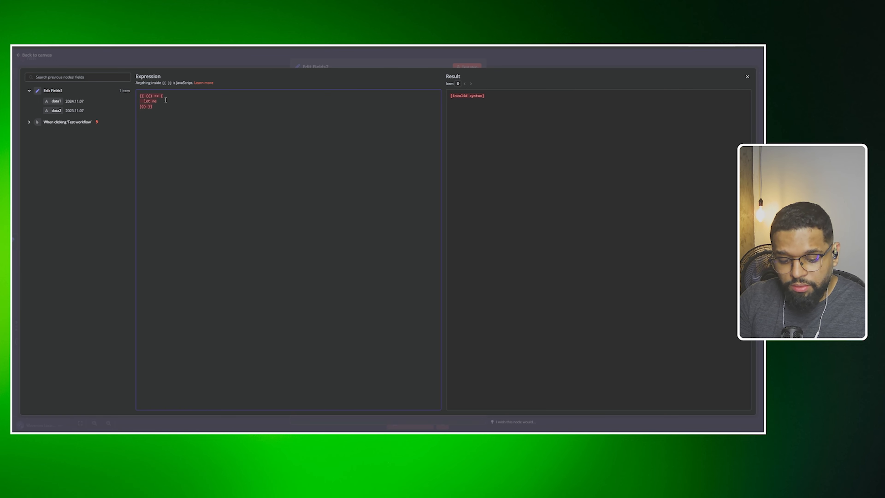
type("w Date")
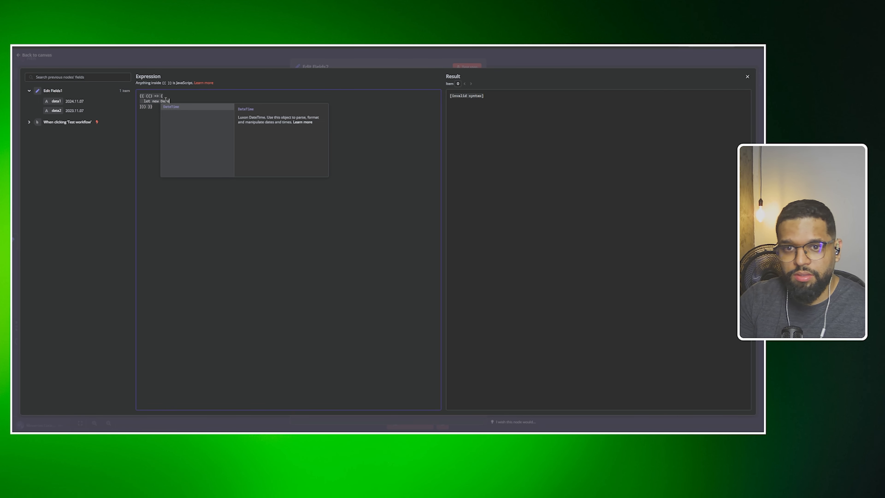
key("Escape")
type("();")
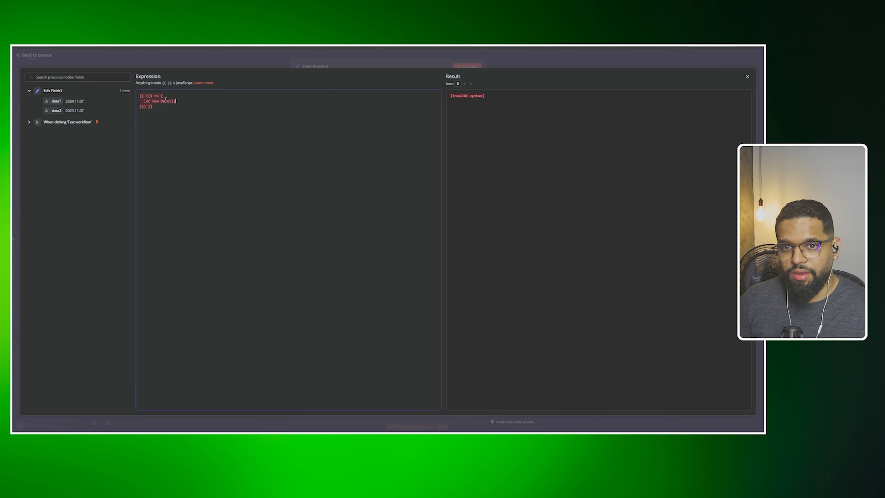
key("Return")
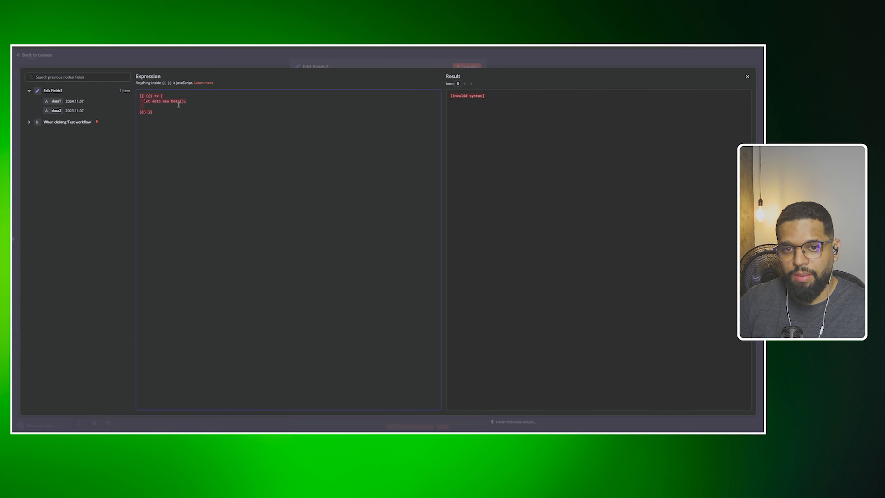
type("=")
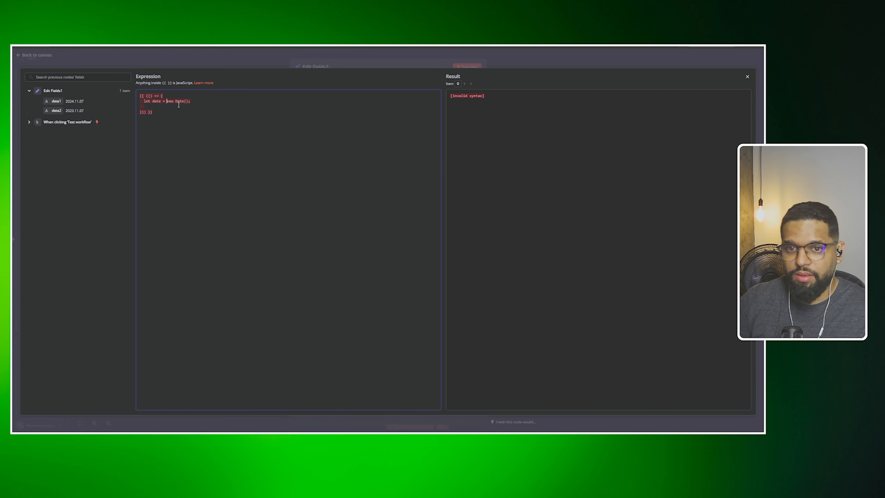
left_click(150, 101)
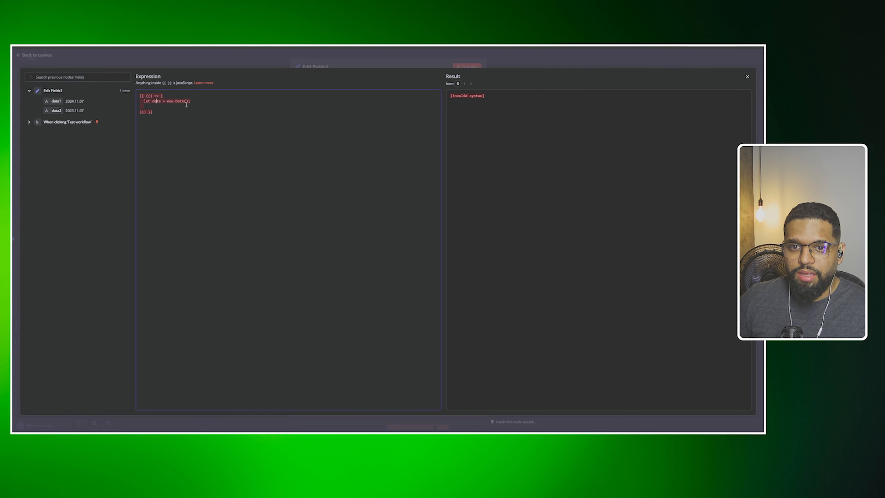
left_click_drag(188, 101, 167, 102)
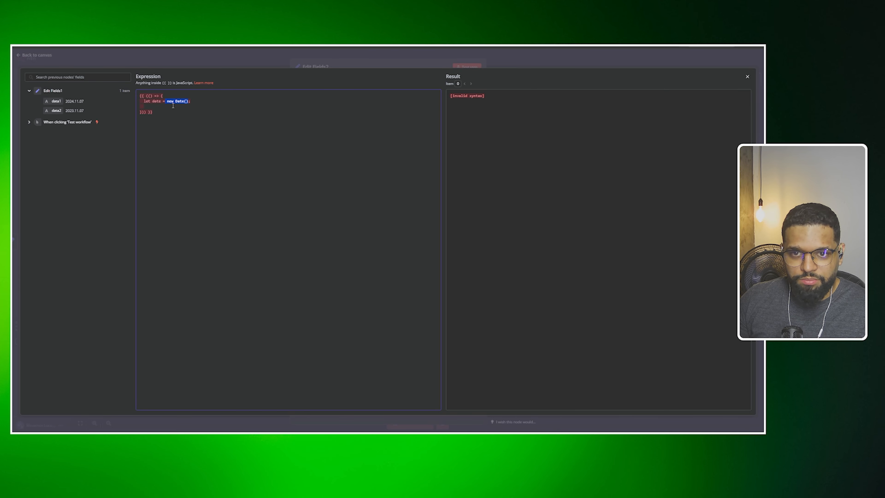
Replace new Date() in the date variable's assignment with the data1 field from Edit Fields1, giving let date = $json.data1;.
key("BackSpace")
left_click_drag(74, 104, 167, 101)
left_click(178, 111)
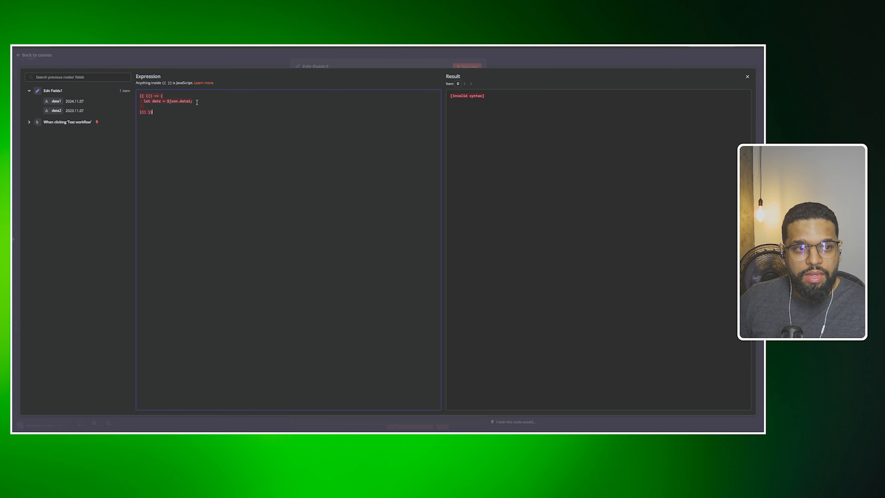
Below the date variable, start a return statement with new Intl.DateTimeFormat().
left_click(194, 101)
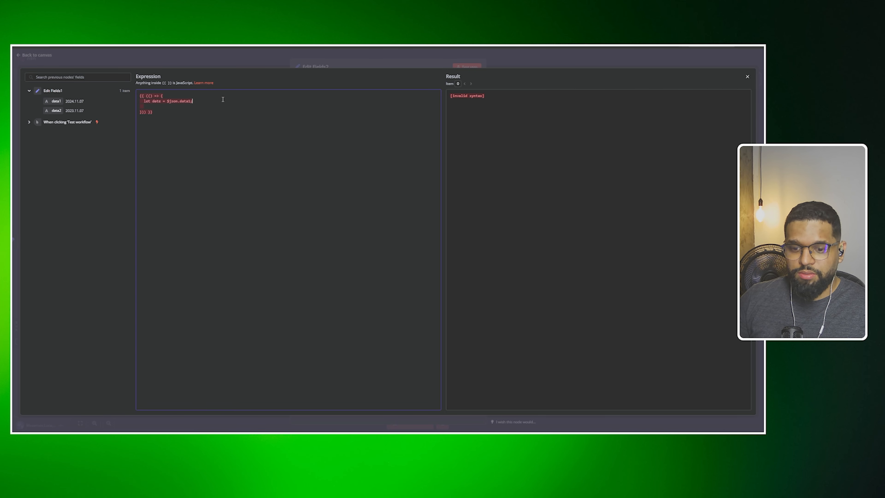
key("Return")
type("return new Intl")
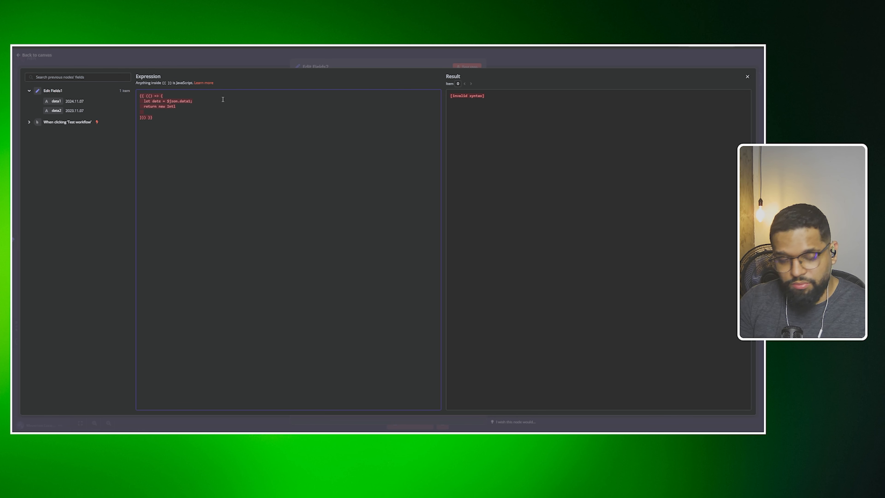
type(".Dat")
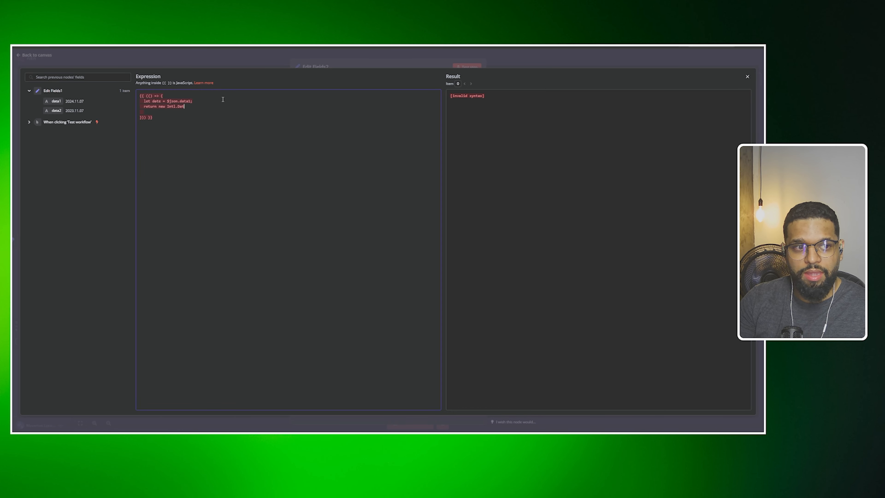
type("eTime")
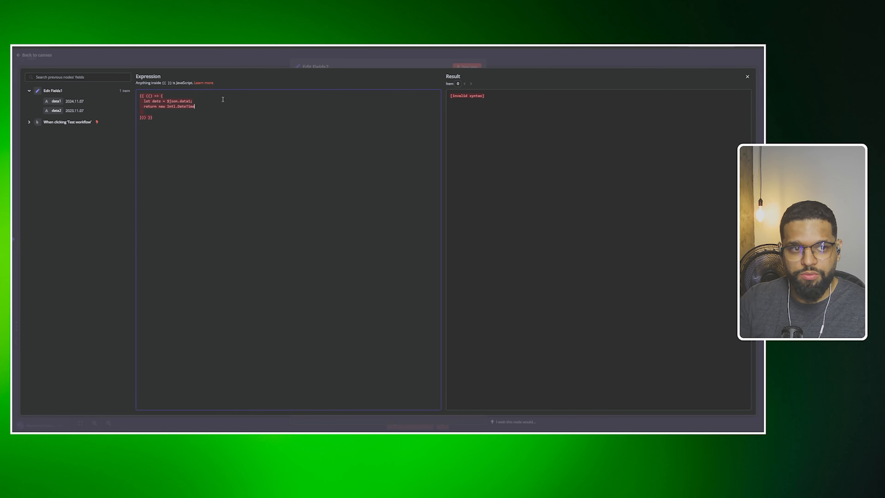
type("Format")
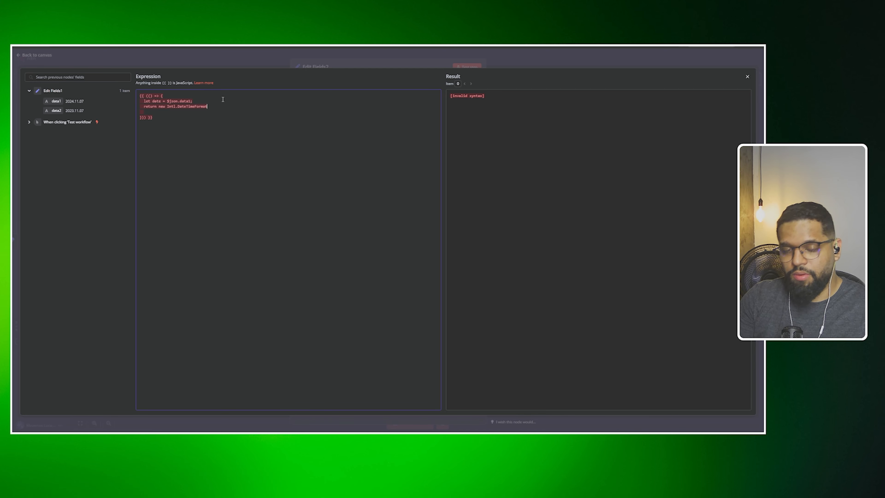
type("()")
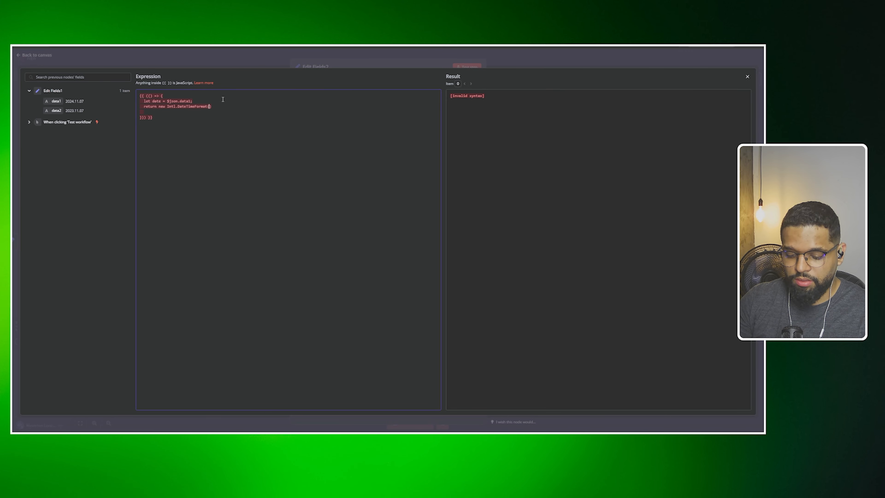
Pass 'pt-BR' and a multi-line options object containing timeZone: 'America/Sao_Paulo', to the DateTimeFormat constructor.
type("t-")
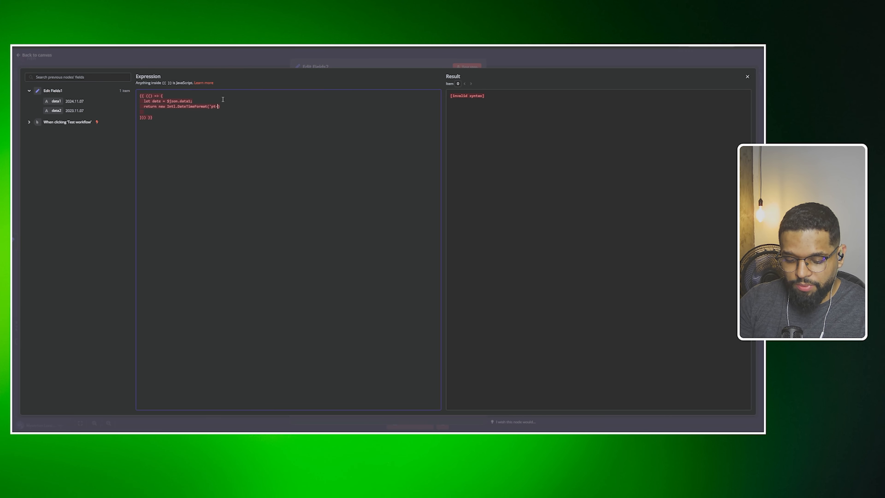
type("BR',")
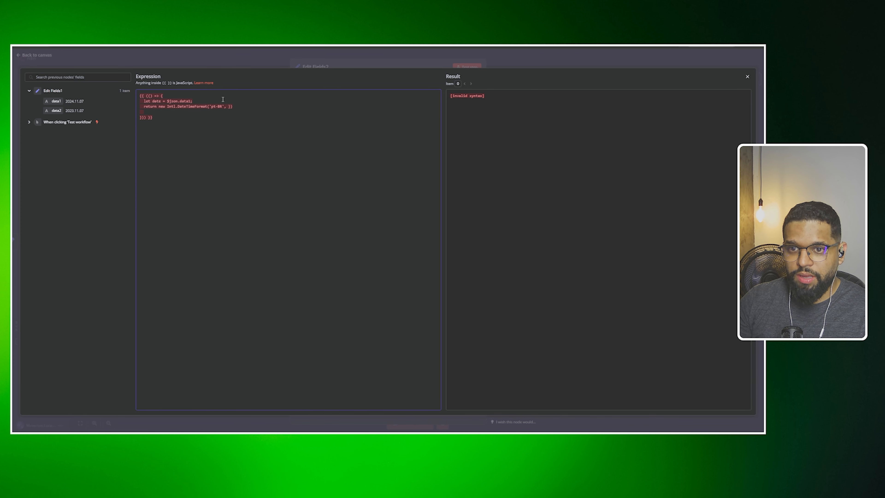
type("{")
key("Return")
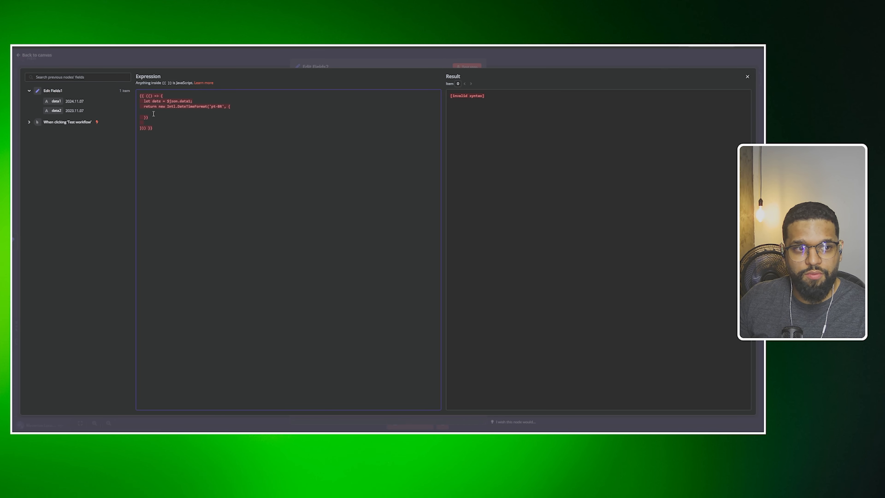
type("timeZone:")
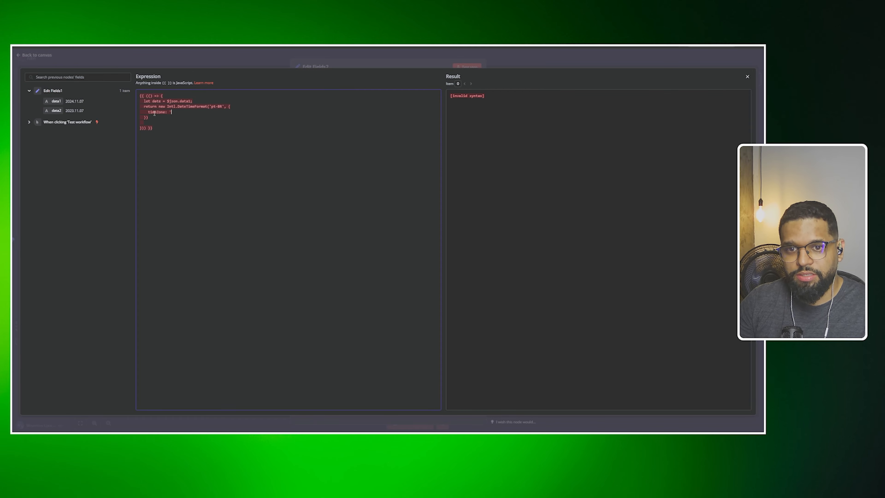
type("merica/Sao_Paulo',")
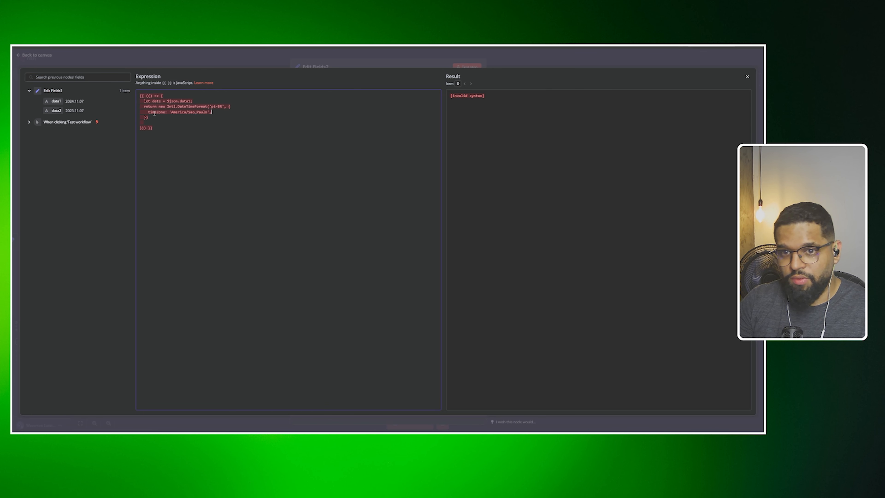
key("Return")
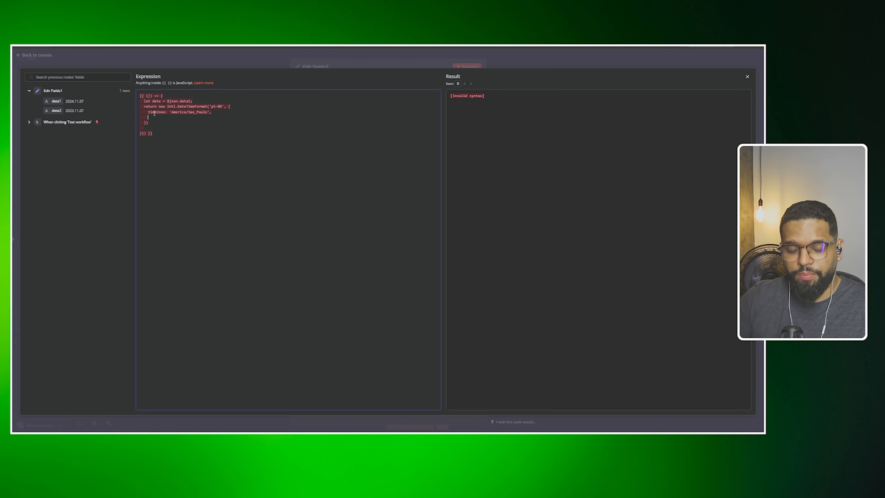
Add a dateStyle option with the value 'shor', below timeZone, ending on a new line.
type("dat")
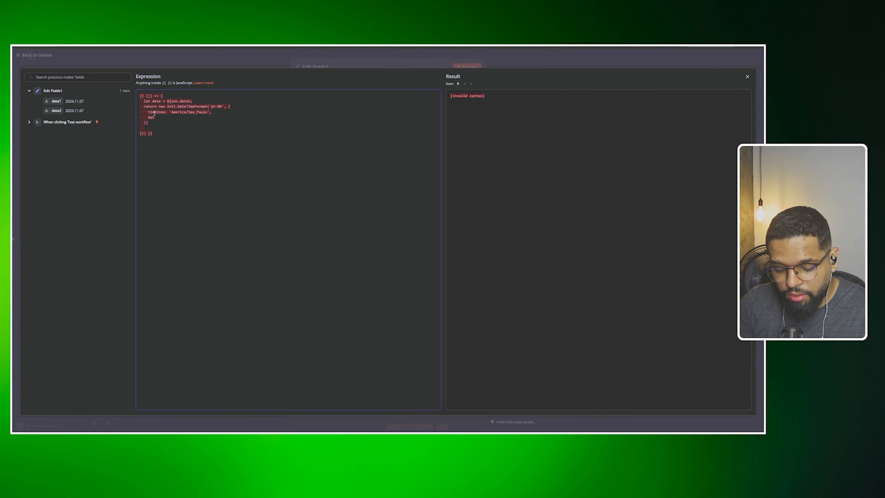
type("eStyle:")
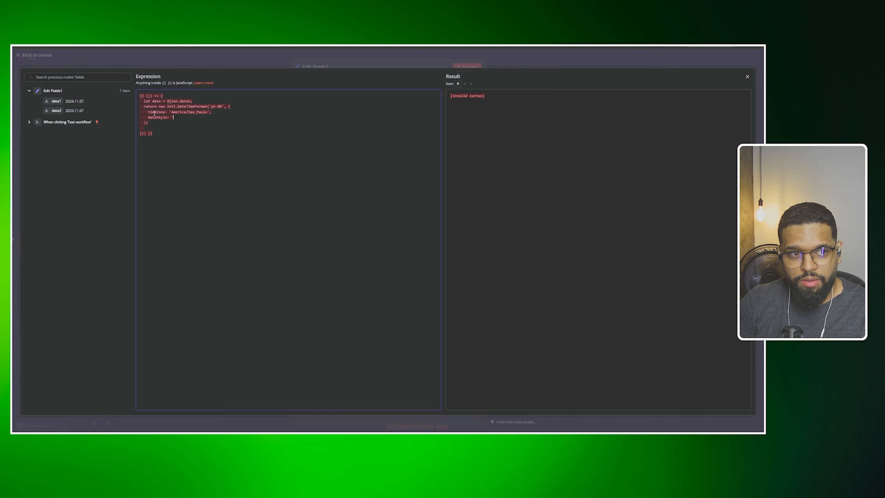
type("meZ")
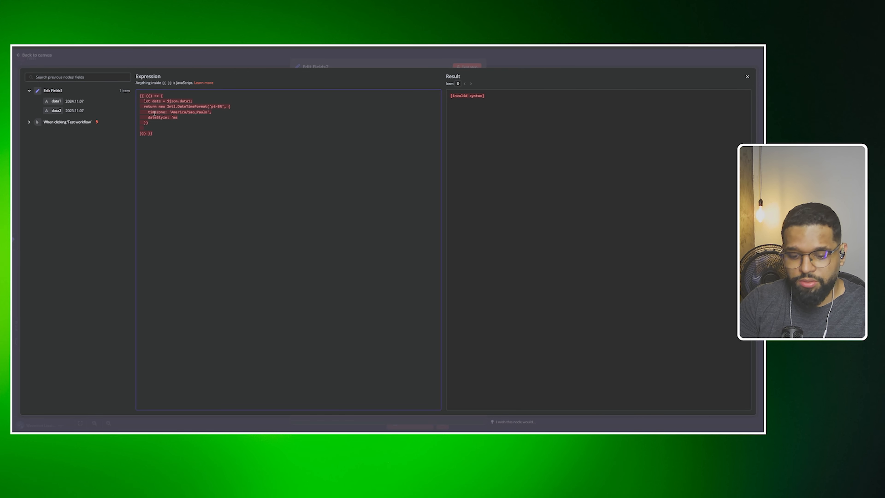
type("or")
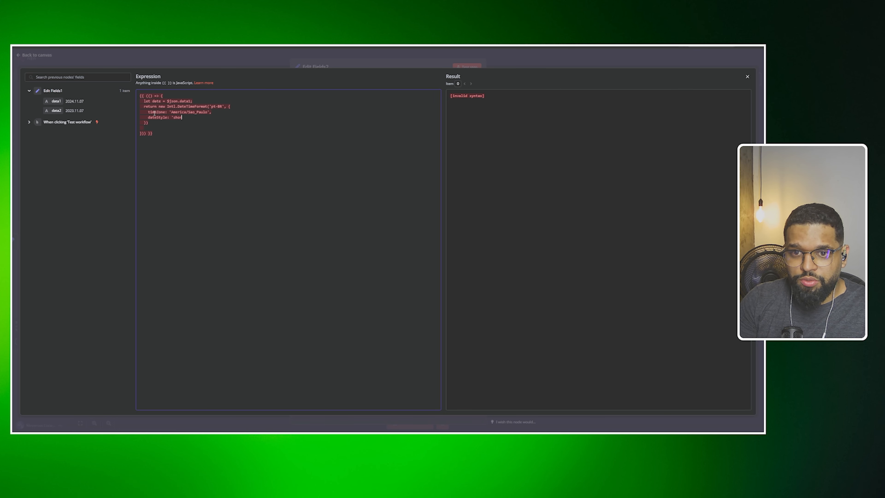
key("BackSpace")
key("BackSpace")
key("BackSpace")
type("medium")
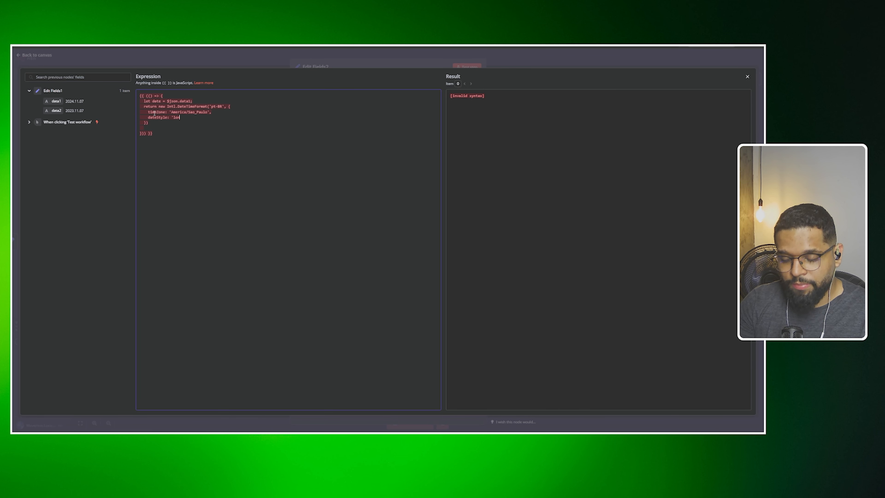
type("r")
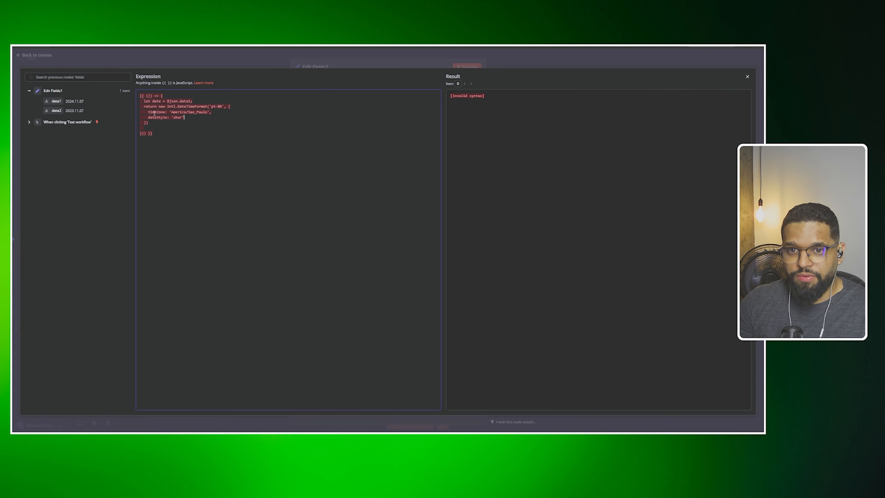
type(",")
key("Return")
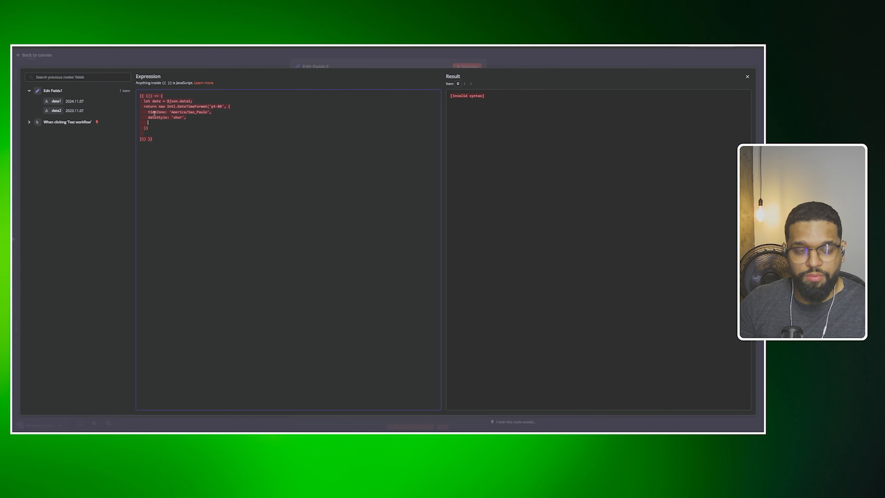
Add timeStyle: 'medium', chain .format(date); after the options object and remove the empty line before the closing brace.
type("timeStyle:")
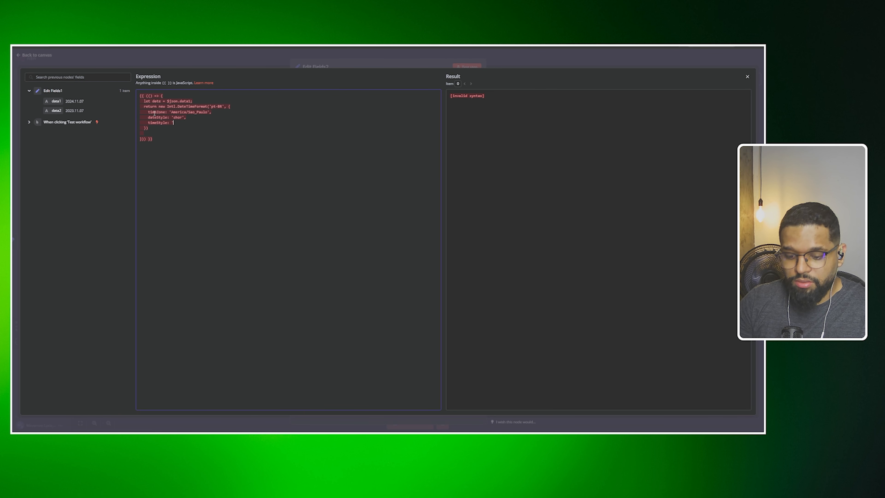
type("dium")
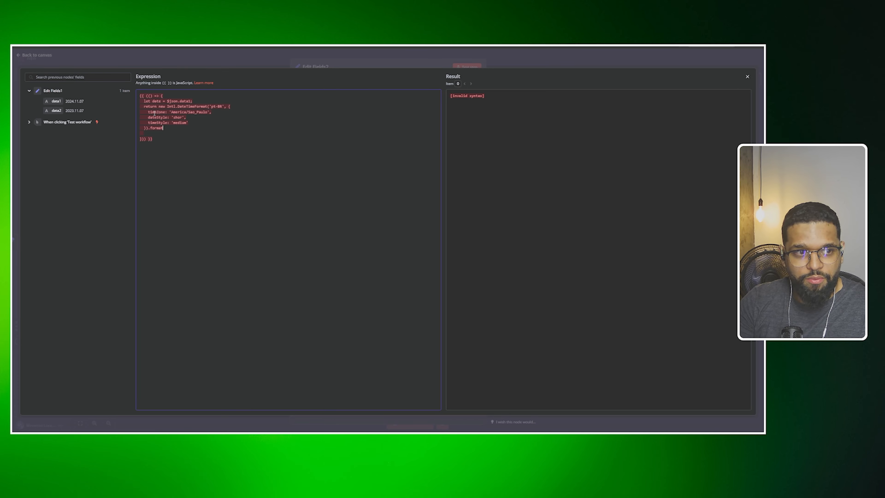
type("(date);")
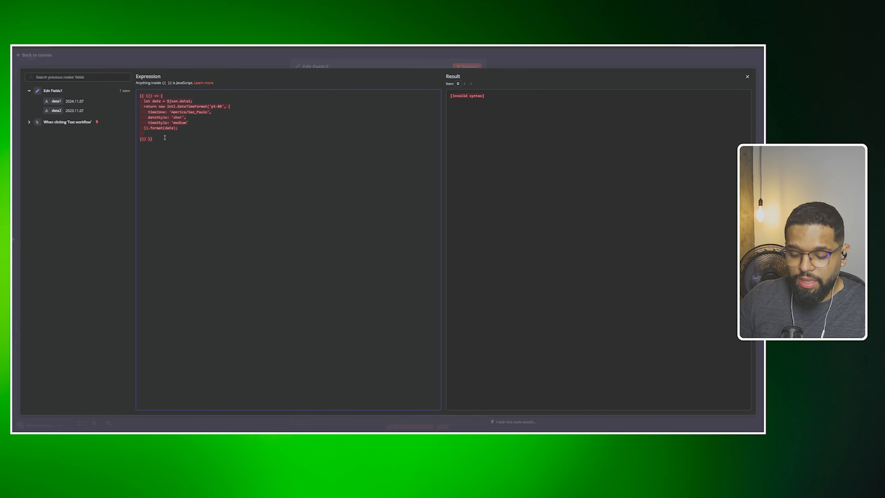
key("BackSpace")
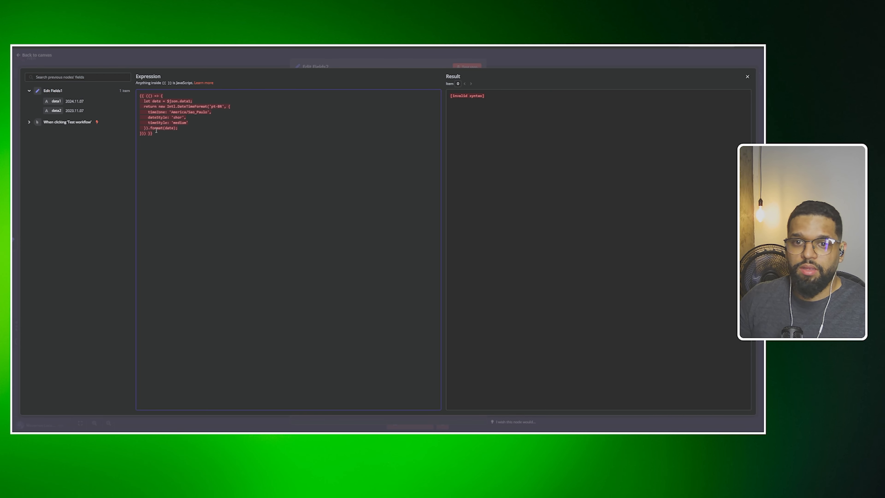
Test Edit Fields2, then reopen the data expression, correct dateStyle to 'short' and invoke the arrow function with ().
left_click(370, 62)
left_click(466, 67)
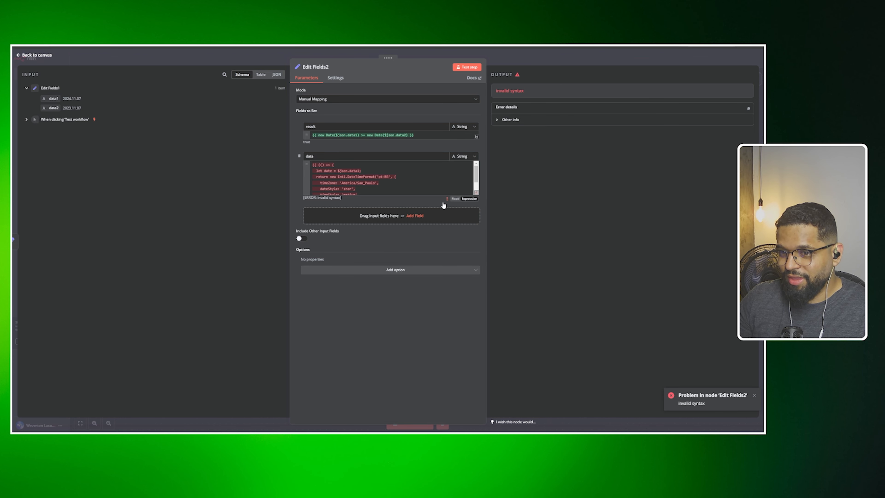
left_click(476, 192)
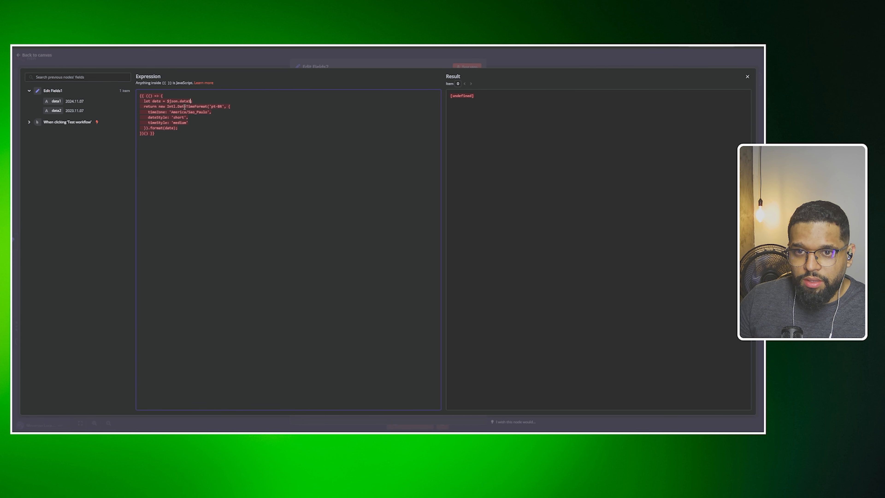
Replace $json.data1 in the date variable's assignment with new Date().
left_click_drag(191, 100, 167, 100)
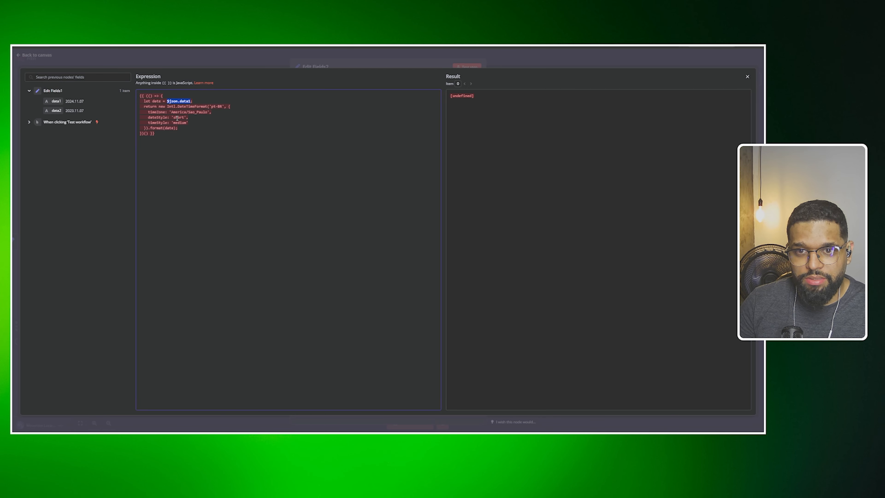
key("BackSpace")
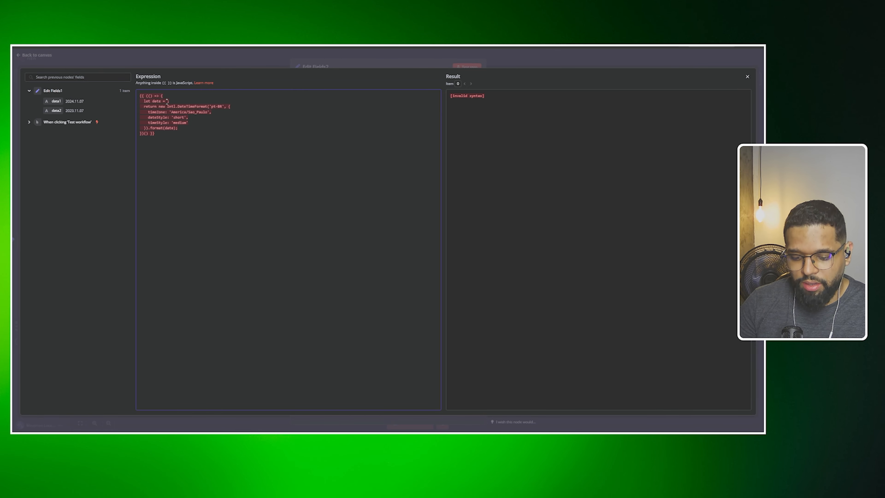
type("new ")
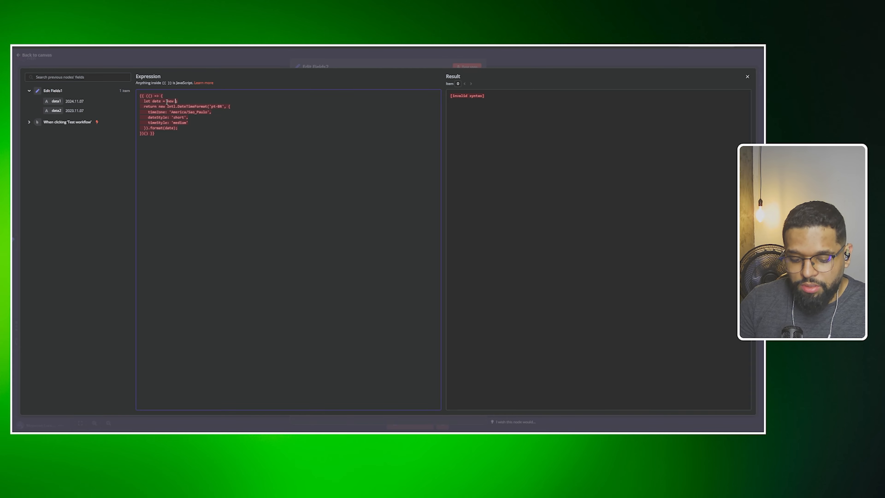
type("Date()")
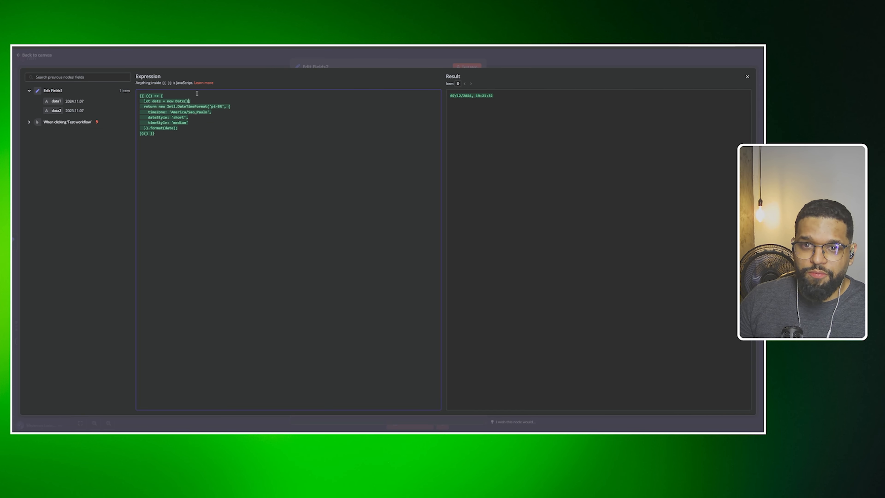
Insert data1 as the Date argument, giving new Date($json.data1), then rerun Edit Fields2 and inspect the time in data's output.
left_click_drag(57, 101, 187, 101)
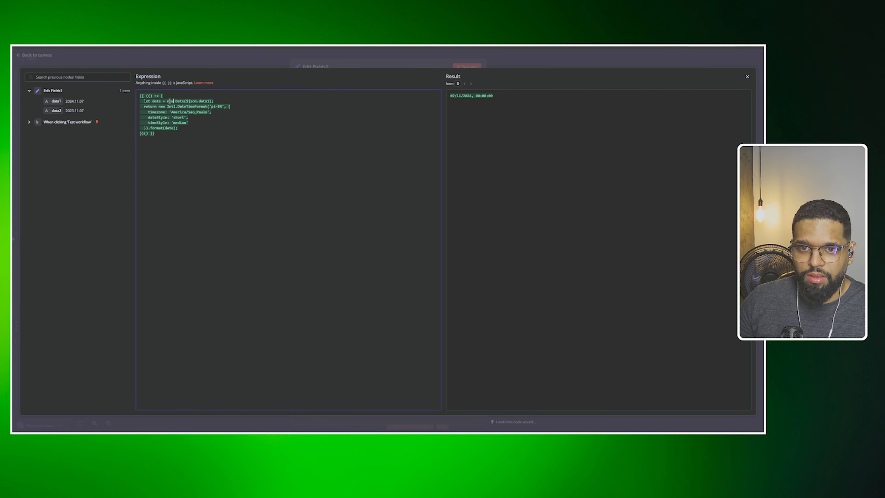
left_click(192, 101)
left_click(490, 58)
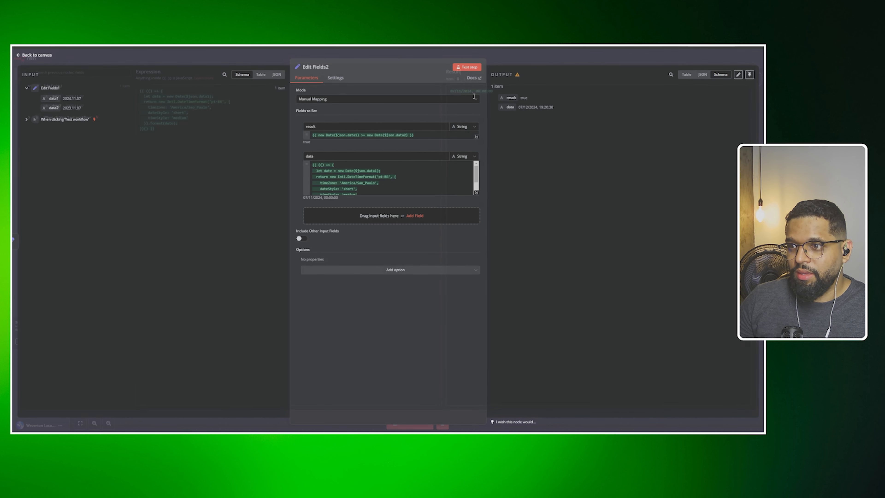
left_click(475, 68)
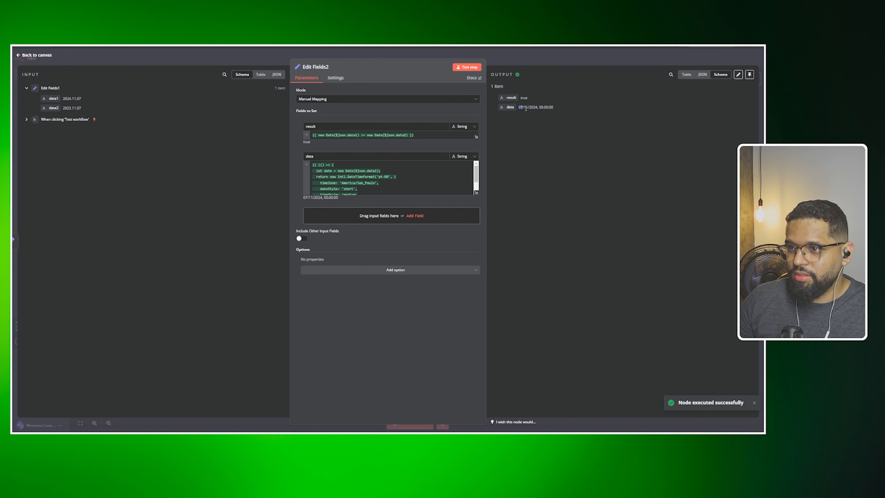
double_click(543, 107)
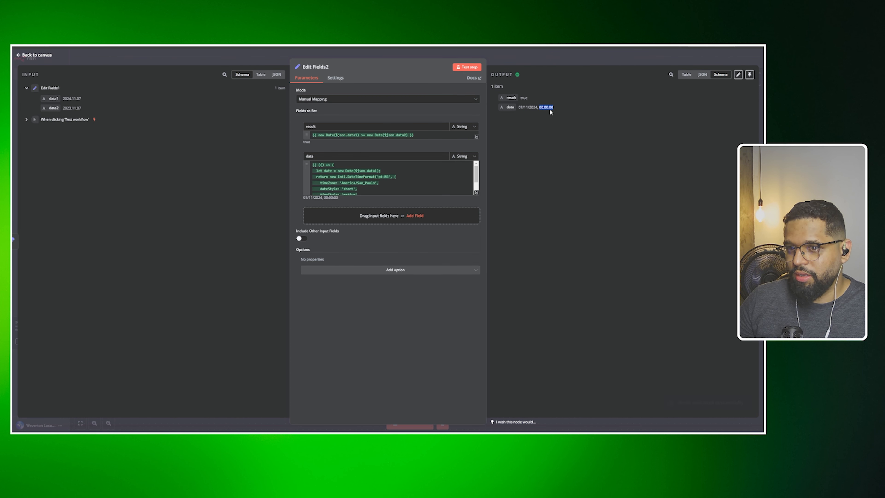
Set dateStyle to 'long' in the data expression, then rerun Edit Fields2 and inspect the time part of data's output.
scroll(363, 176, "down", 2)
left_click(349, 172)
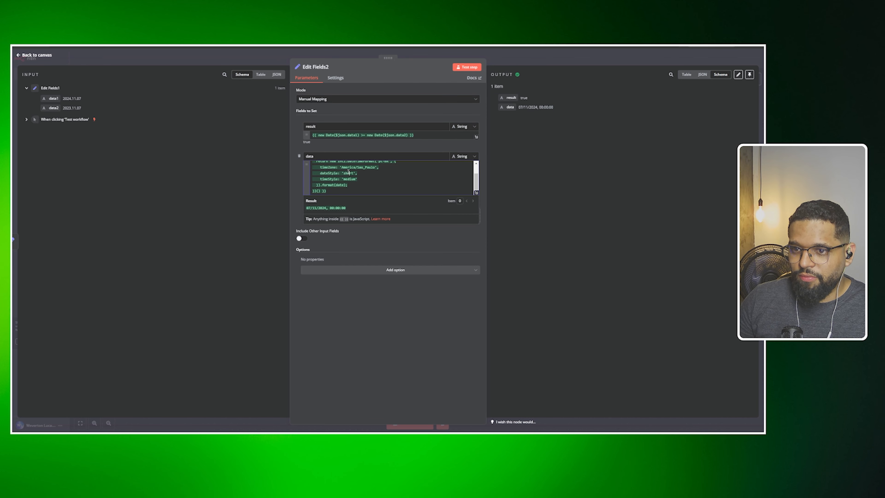
type("long")
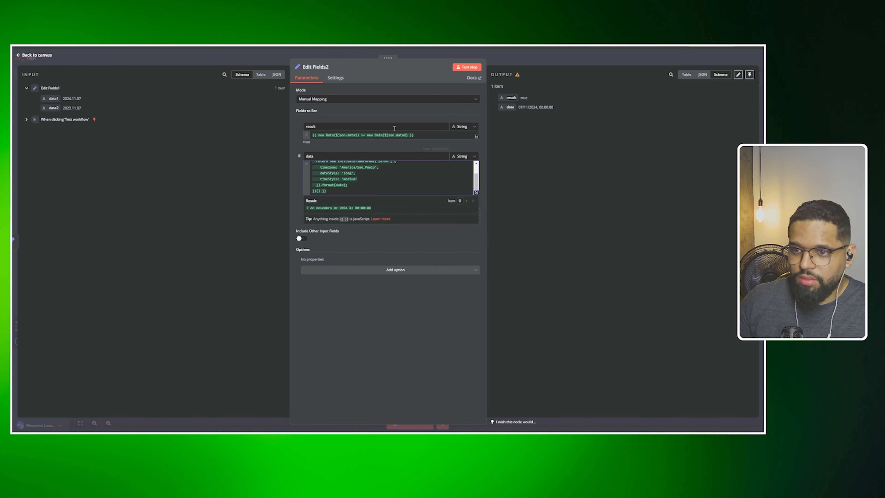
left_click(467, 67)
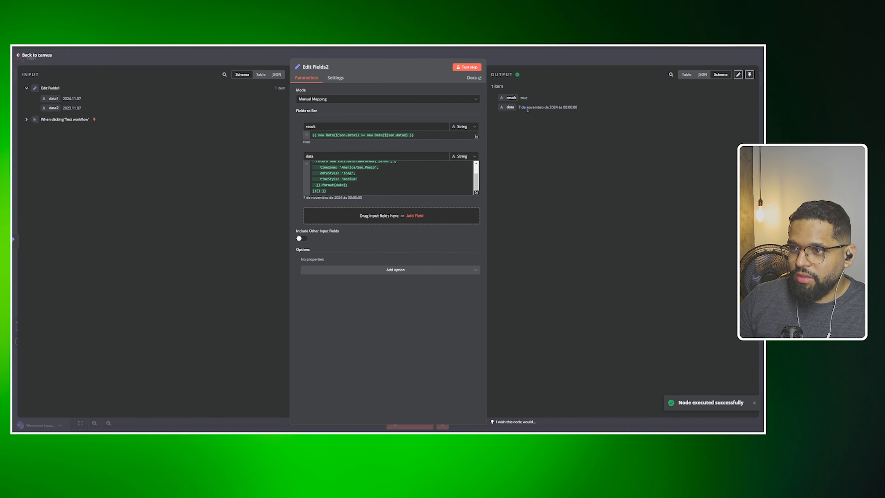
left_click_drag(559, 107, 568, 107)
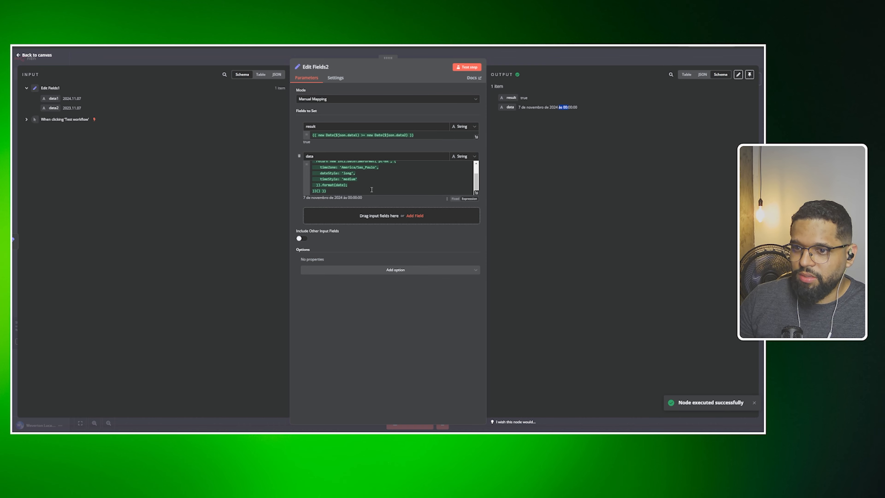
Remove the timeStyle: 'medium' option and the comma before it from the data expression, then rerun Edit Fields2.
left_click(360, 179)
key("BackSpace")
key("BackSpace")
key("BackSpace")
key("BackSpace")
key("BackSpace")
key("BackSpace")
key("BackSpace")
key("BackSpace")
key("BackSpace")
key("BackSpace")
key("BackSpace")
key("BackSpace")
key("BackSpace")
key("BackSpace")
key("BackSpace")
key("BackSpace")
key("BackSpace")
key("BackSpace")
key("BackSpace")
key("BackSpace")
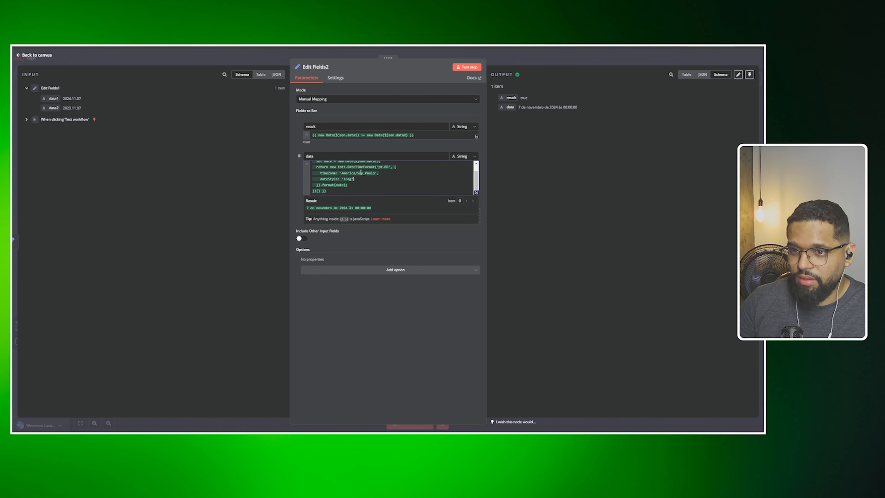
left_click(467, 67)
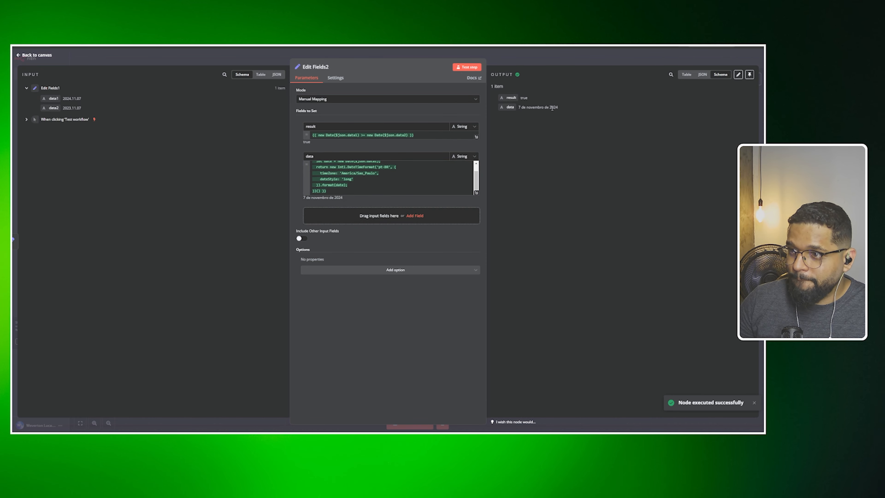
Undo the removal of the timeStyle option and rerun Edit Fields2.
left_click(373, 195)
key("ctrl+z")
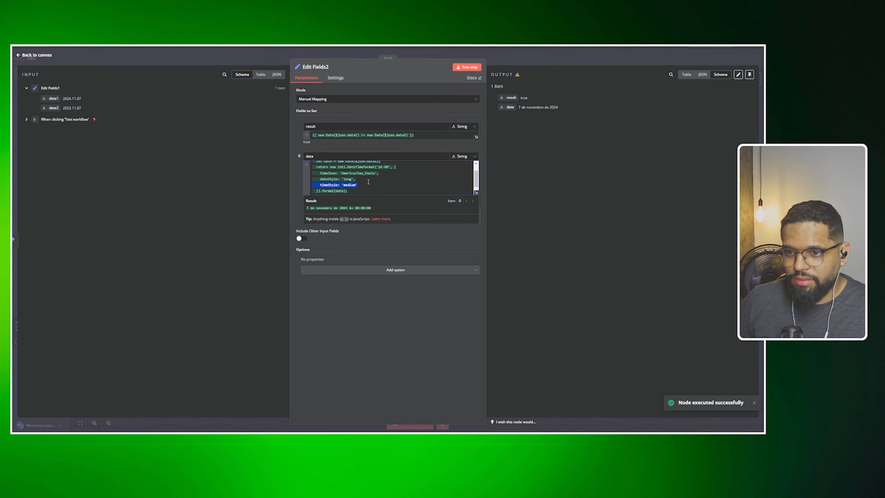
left_click(469, 68)
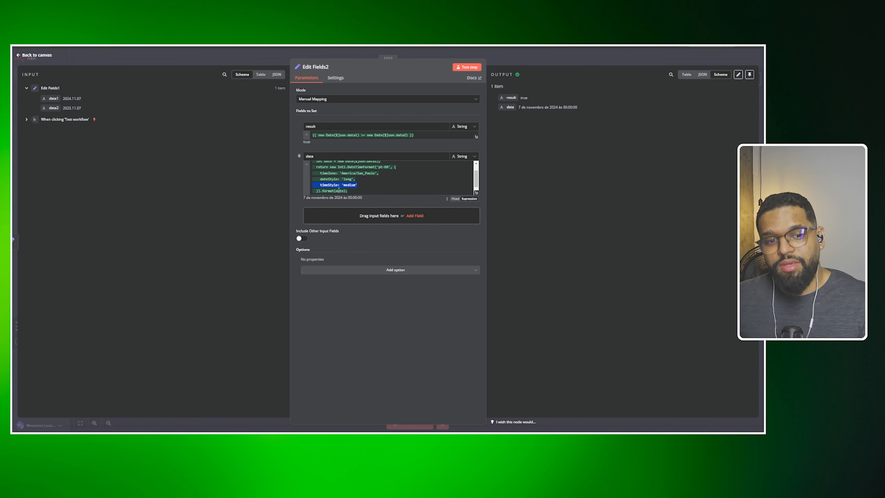
Return to the canvas and align the array and Edit Fields nodes vertically with Edit Fields1, moving array slightly higher.
left_click(509, 58)
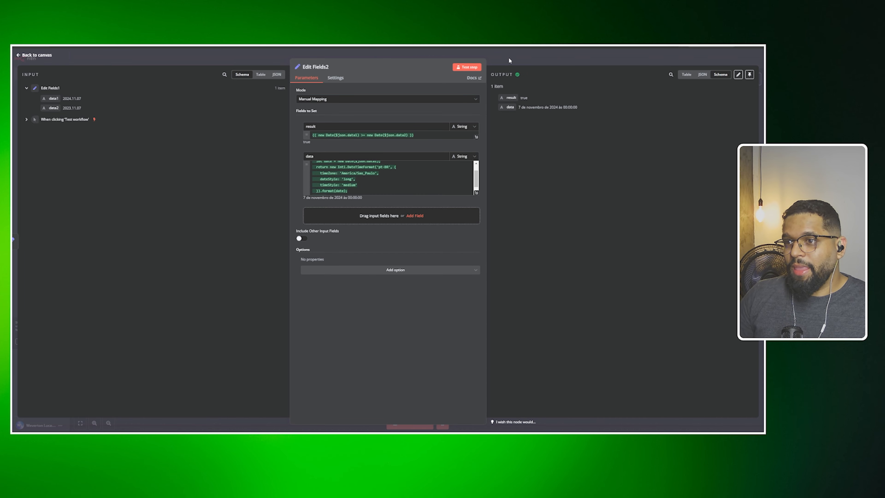
left_click(434, 125)
left_click_drag(434, 125, 365, 191)
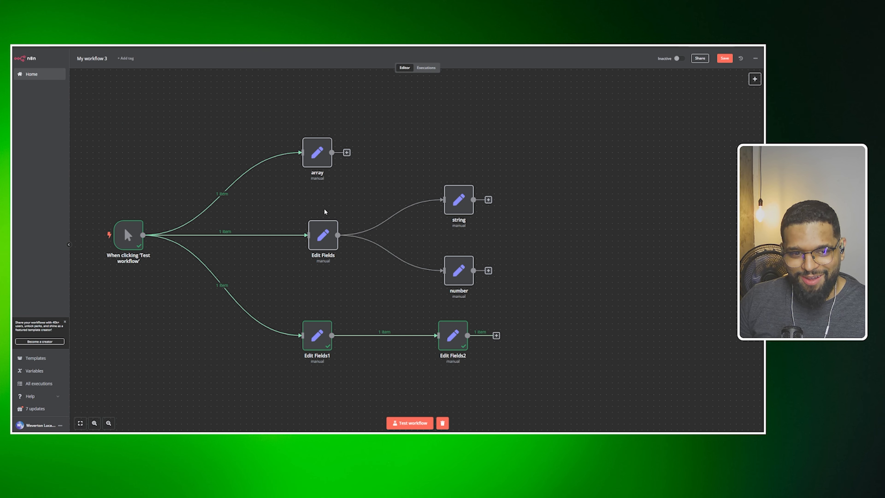
left_click_drag(325, 160, 331, 161)
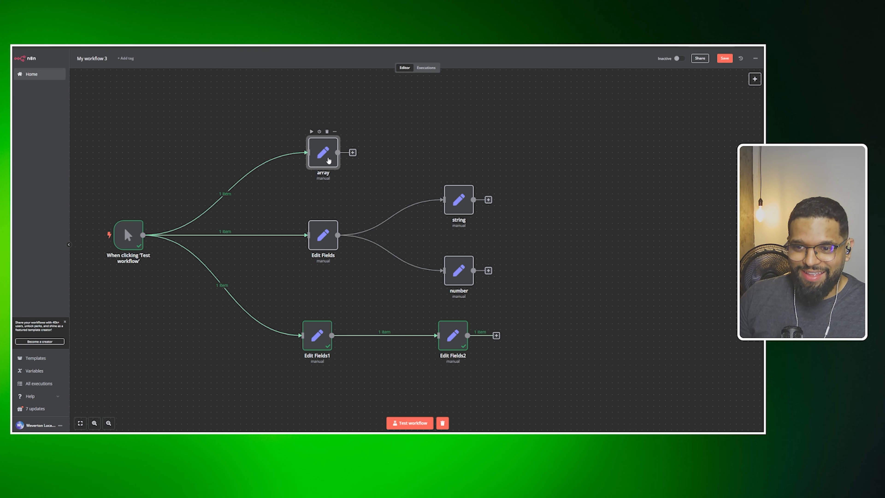
left_click_drag(322, 225, 316, 225)
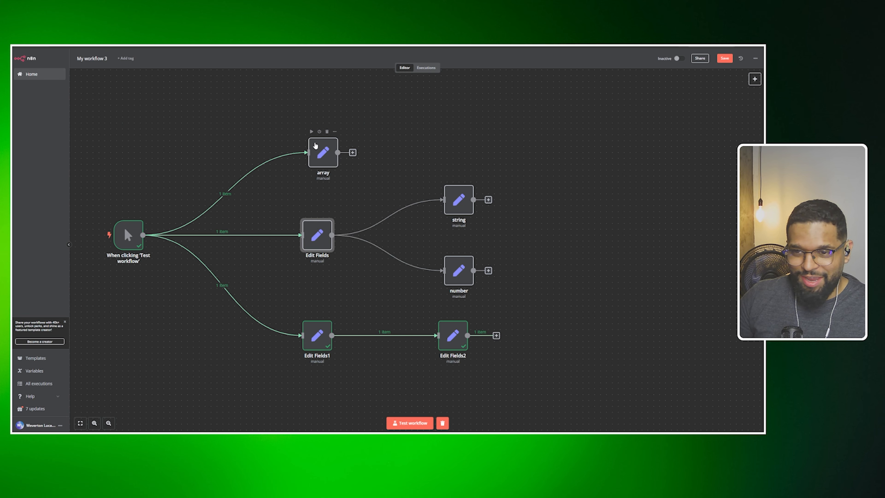
left_click_drag(320, 148, 318, 139)
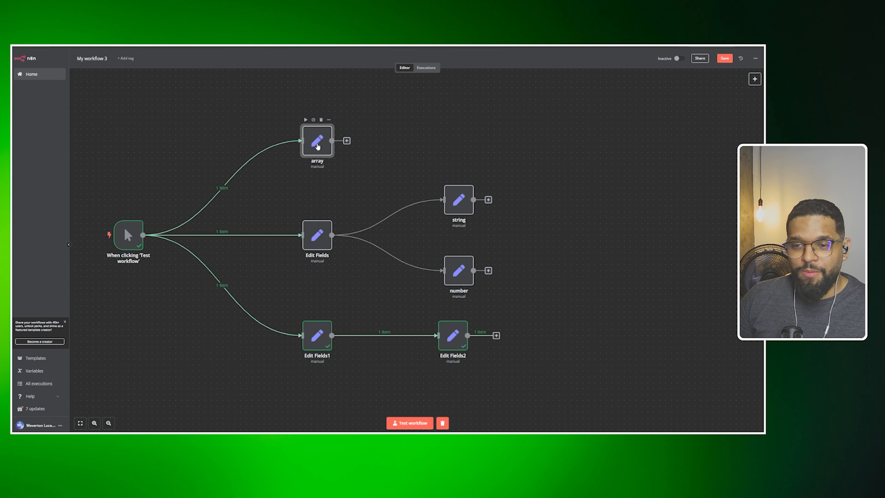
Run the array node, connect a new Edit Fields (Set) node to its output and place it above the string node.
left_click(306, 119)
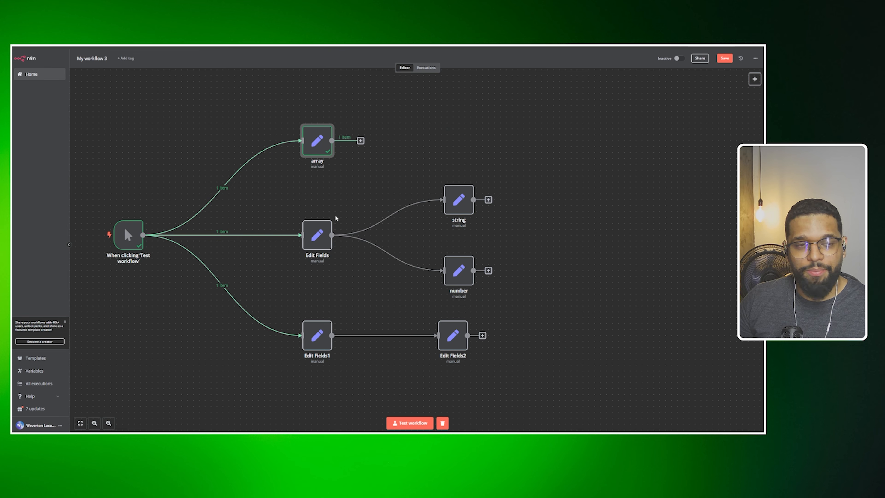
left_click(360, 140)
type("set")
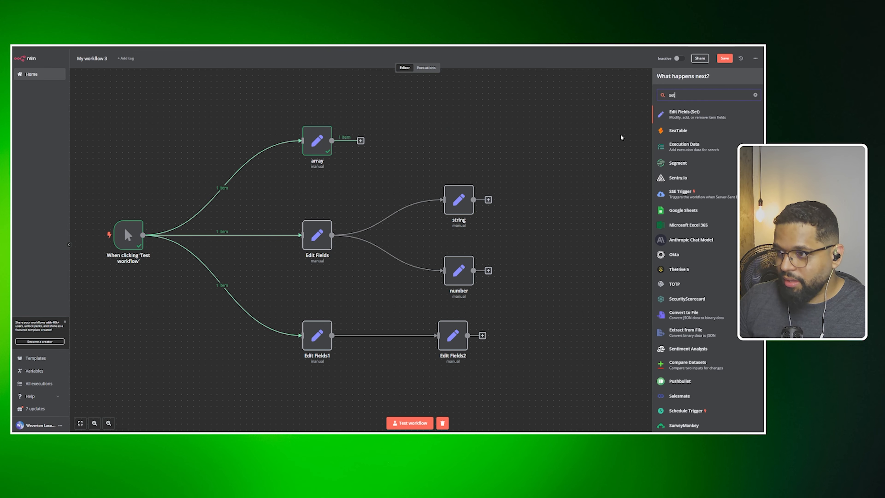
key("Return")
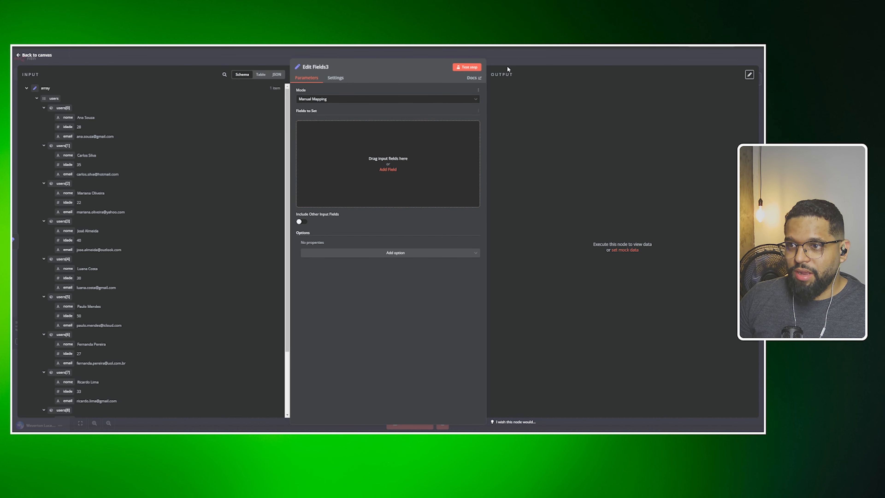
key("Escape")
left_click_drag(381, 141, 459, 116)
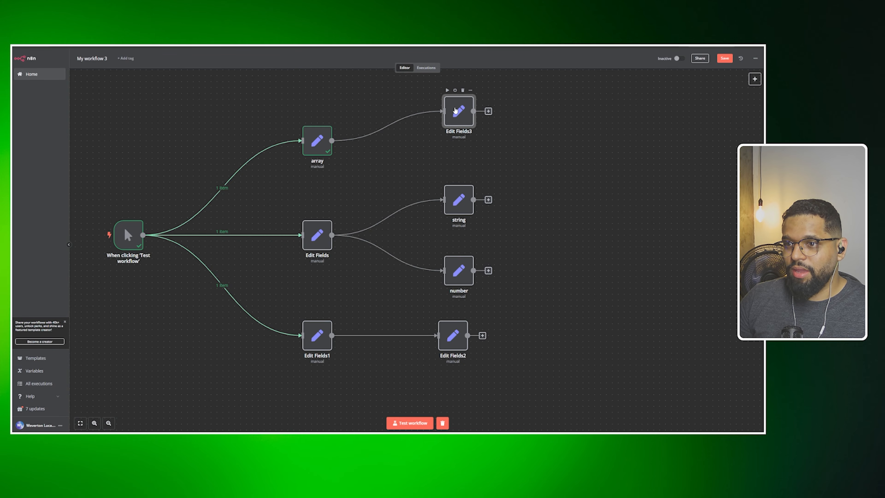
Open Edit Fields3 and add a field named data.
left_click(427, 148)
left_click_drag(427, 148, 360, 233)
left_click_drag(399, 185, 399, 159)
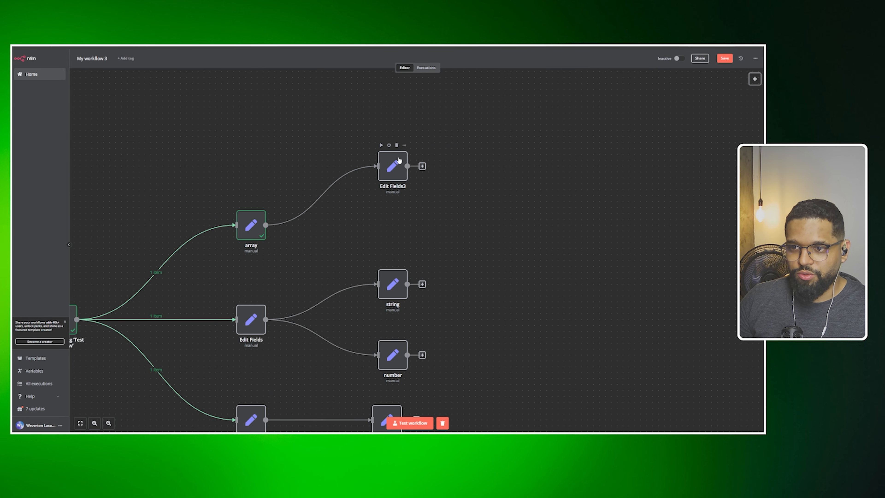
double_click(404, 172)
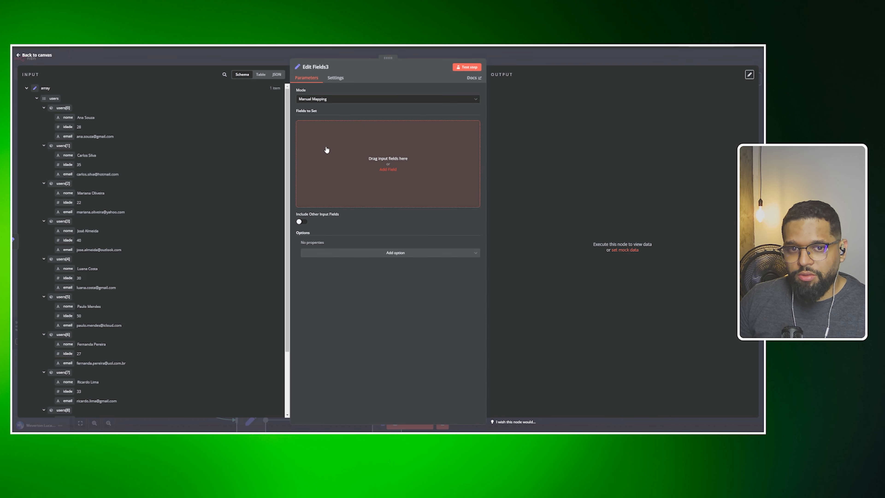
left_click(327, 151)
left_click(334, 127)
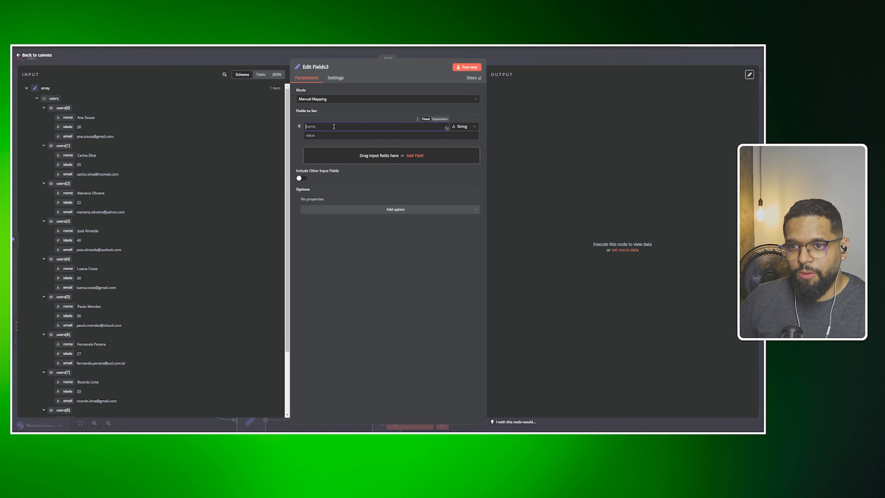
type("date")
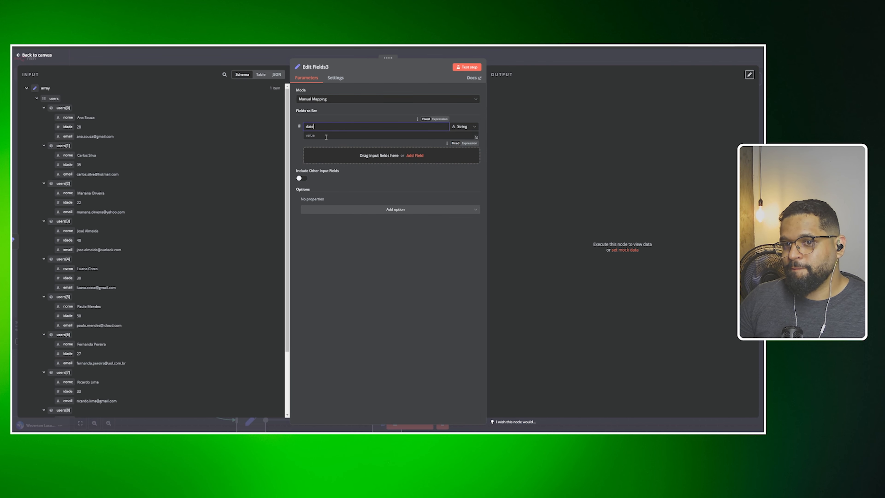
Make data's value an expression that maps the users array: {{ $json.users.map(item => item) }}.
left_click(474, 144)
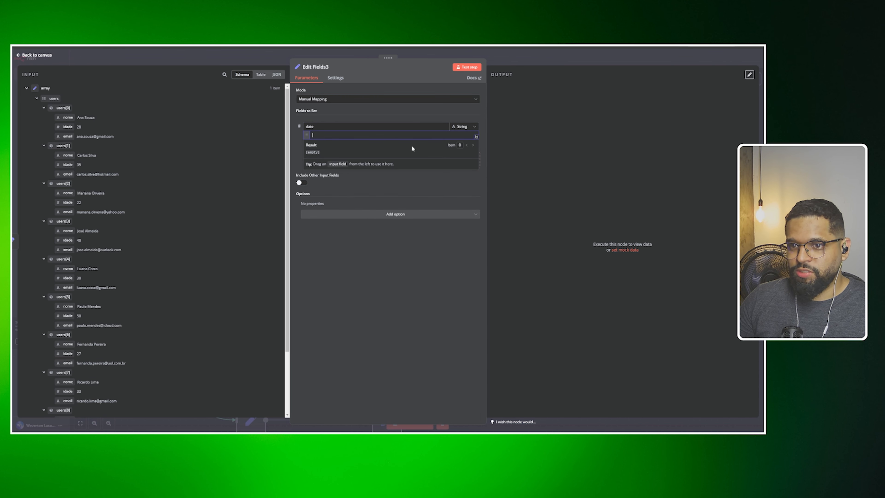
type("{{")
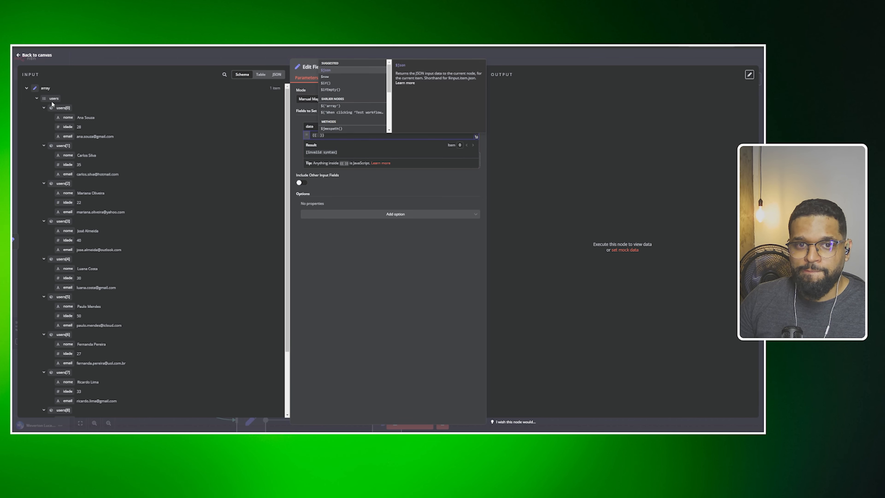
left_click_drag(54, 98, 331, 138)
key("Right")
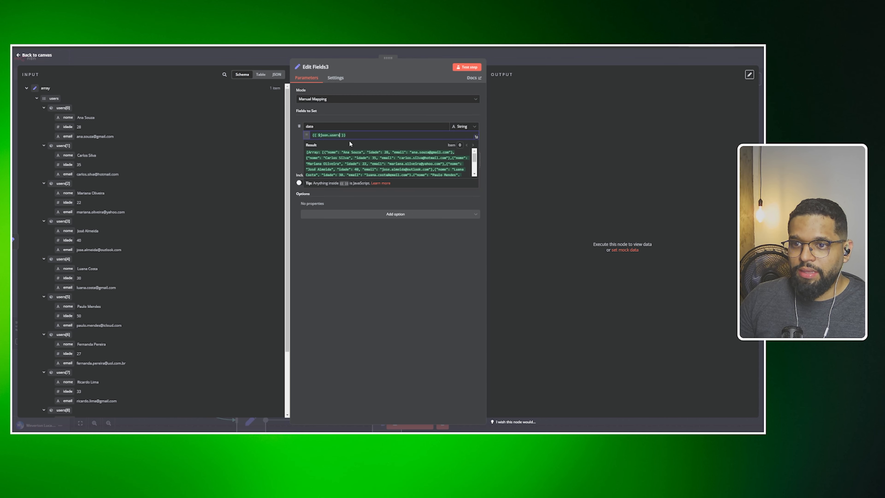
type(".map")
key("Return")
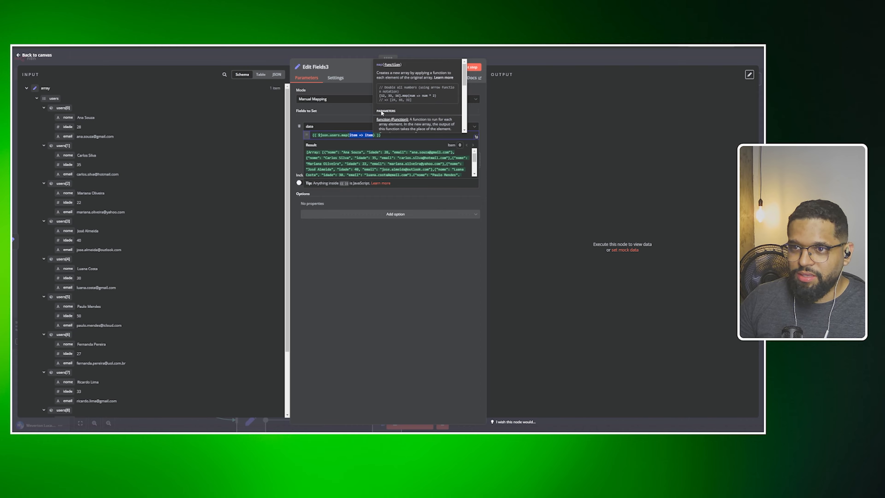
Make the map callback return item.nome, then test Edit Fields3 and inspect the resulting data value.
double_click(354, 136)
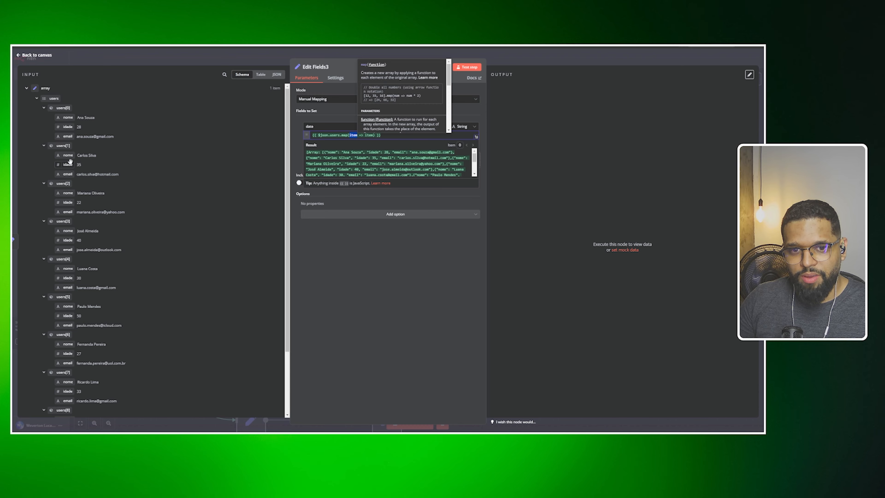
left_click(363, 136)
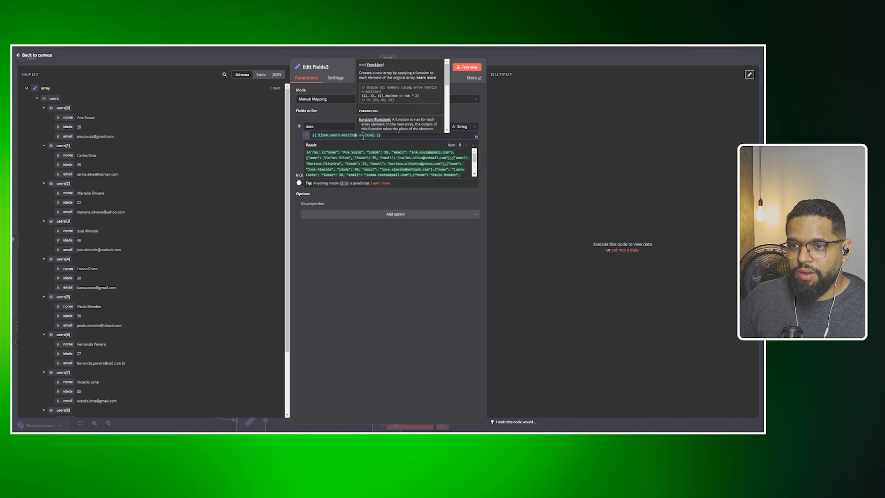
left_click(368, 136)
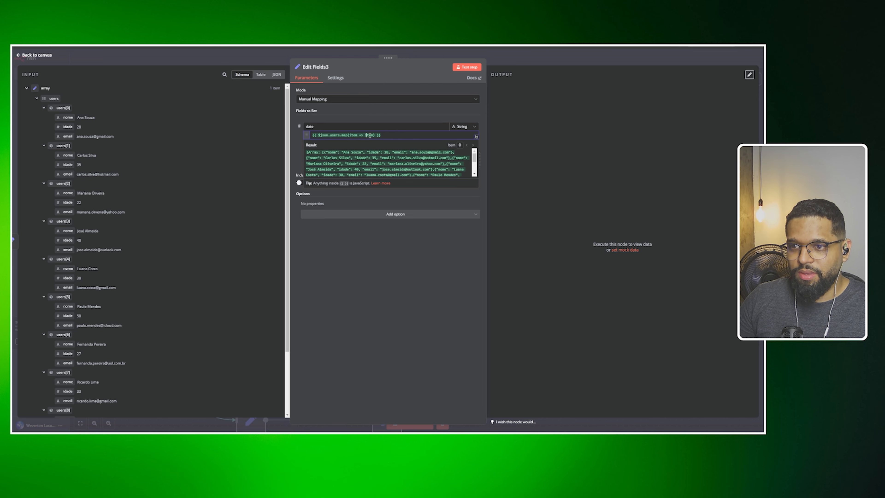
double_click(370, 135)
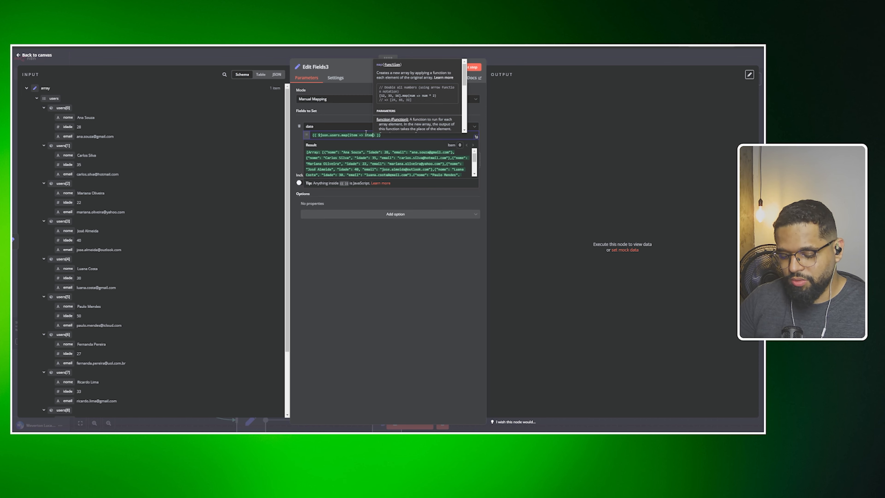
type(".name")
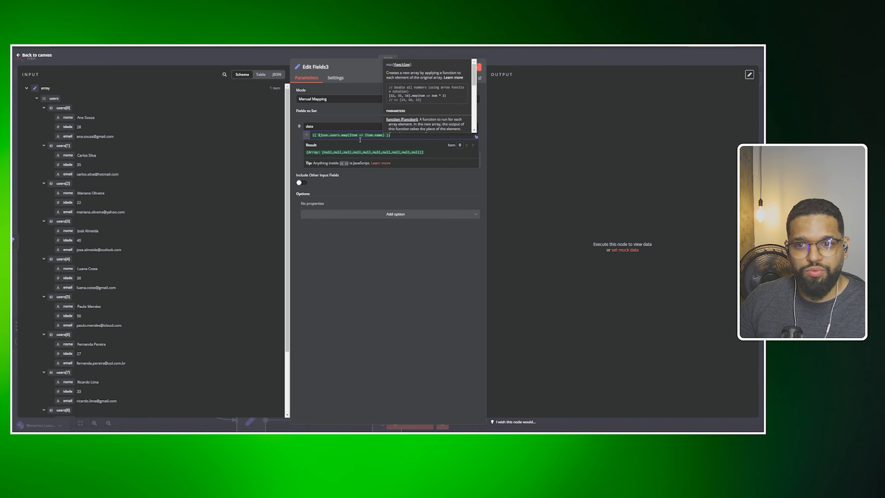
double_click(377, 134)
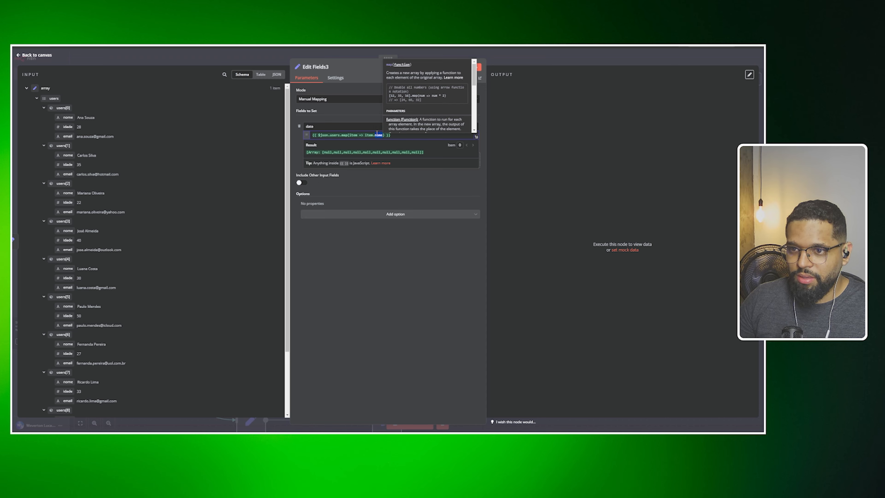
type("nome")
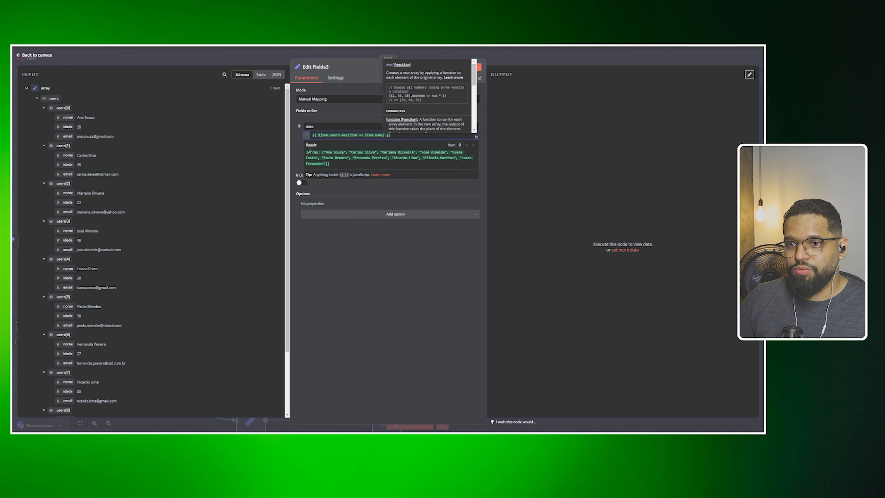
left_click(421, 197)
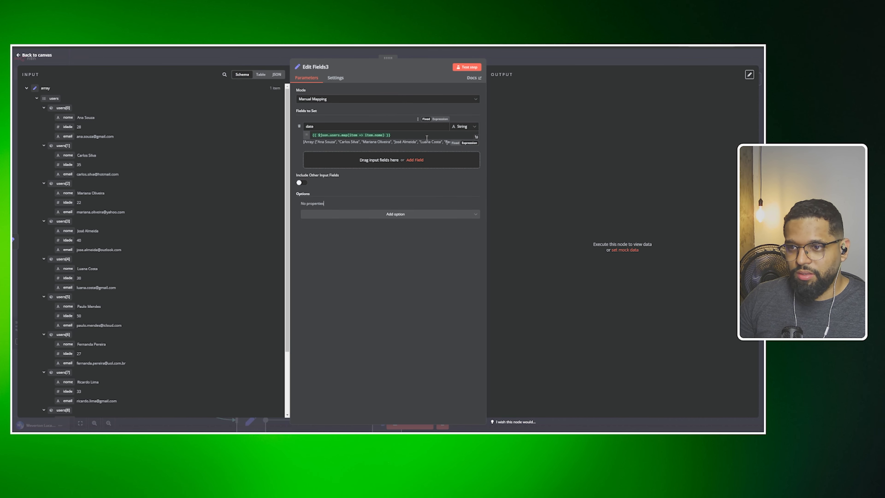
left_click(467, 67)
left_click_drag(525, 98, 566, 104)
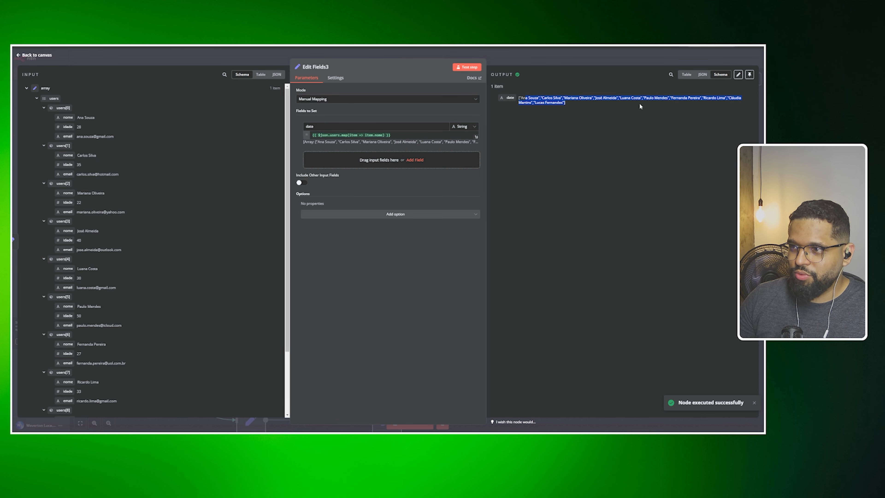
Change data's type to Array, rerun Edit Fields3 and compare the output entries with the input users.
left_click(468, 127)
left_click(467, 172)
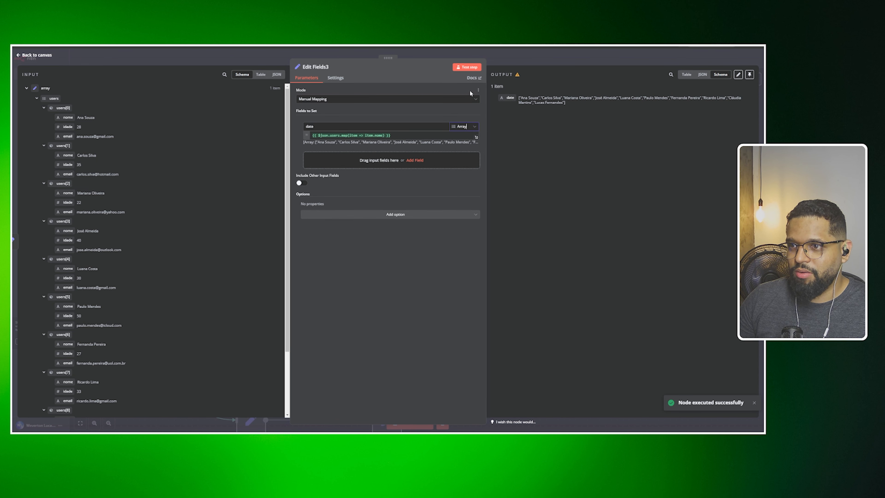
left_click(467, 67)
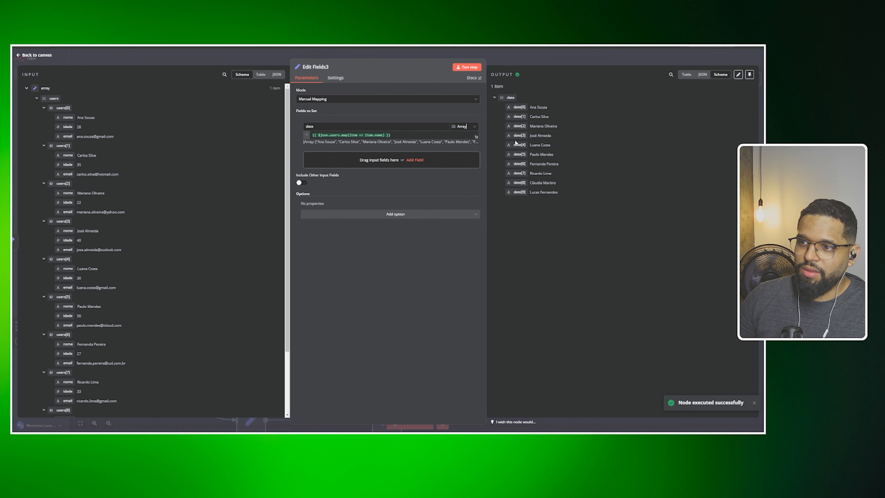
left_click_drag(552, 193, 520, 153)
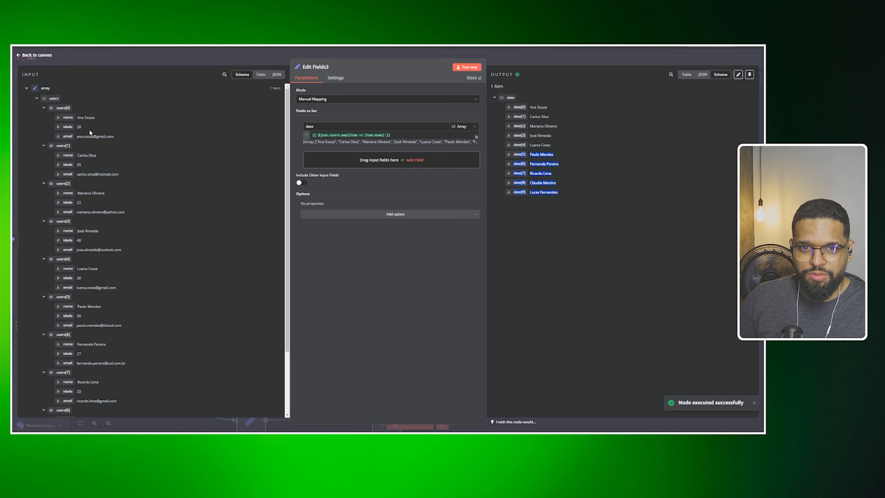
mouse_move(89, 130)
left_mouse_down()
mouse_move(78, 126)
mouse_move(85, 137)
left_mouse_up()
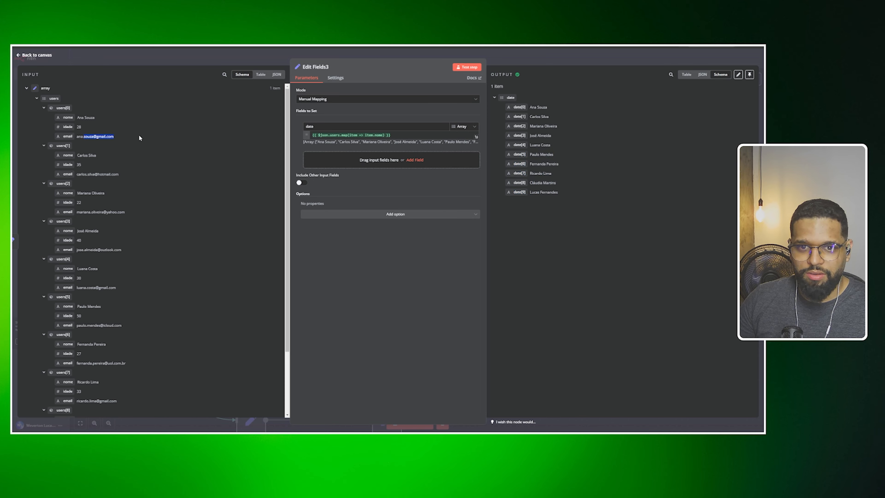
left_click_drag(558, 193, 532, 118)
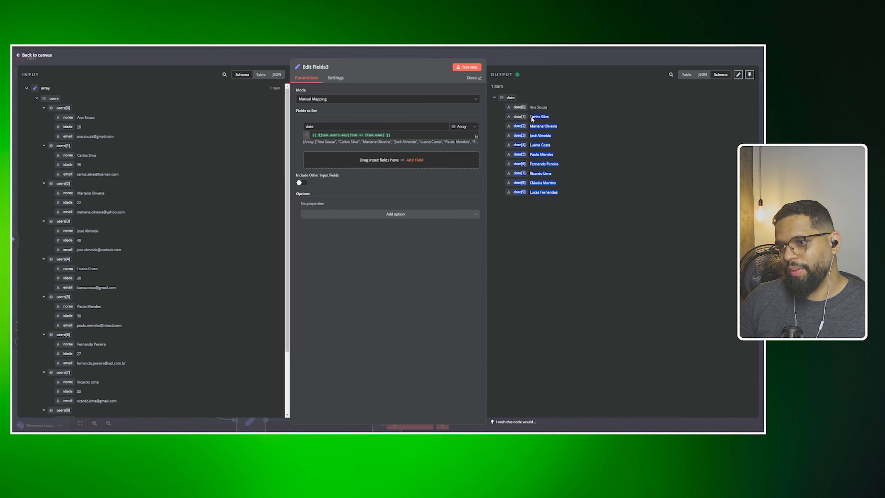
left_click(534, 164)
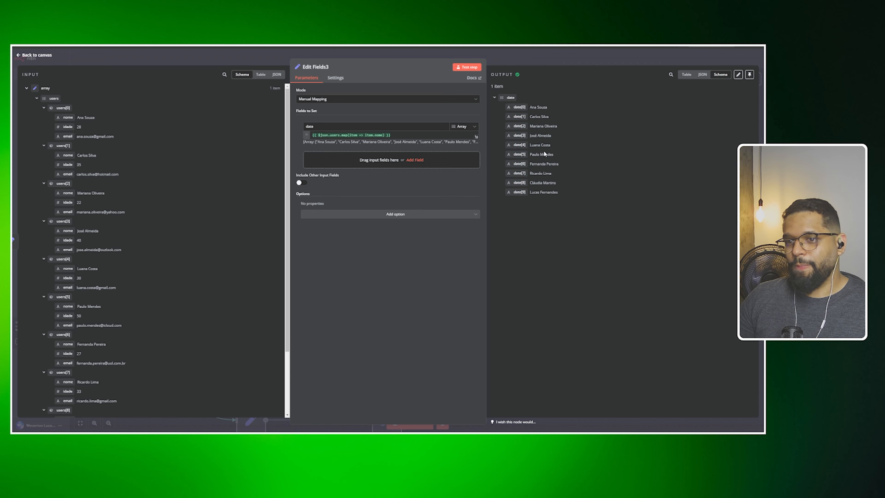